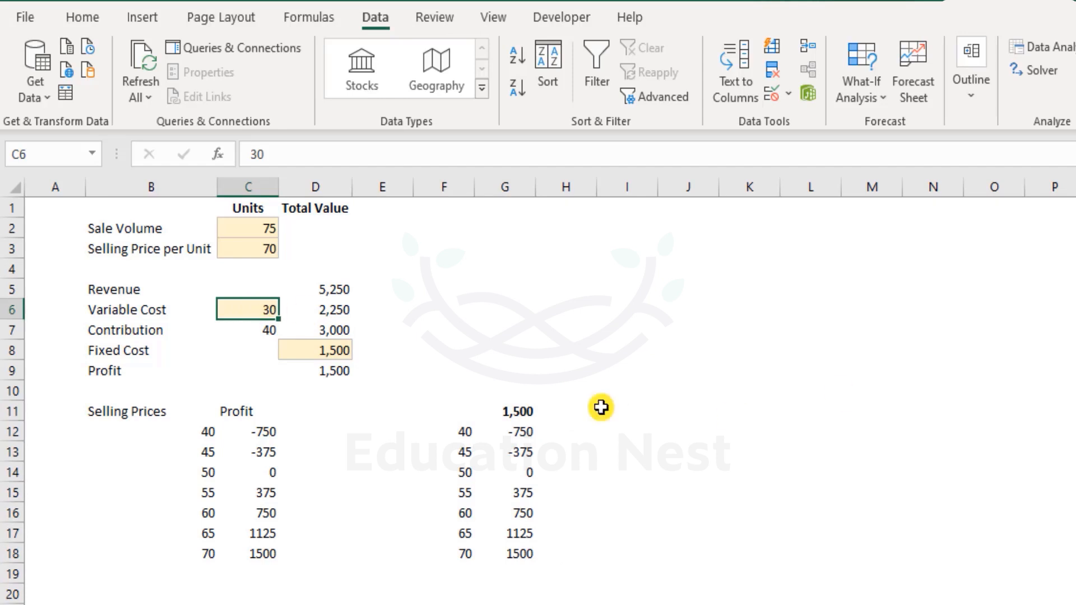
# Step: Enter the variable cost values 25, 30, 35, 40, 45 and 50 across cells K9 to P9
pyautogui.click(670, 392)
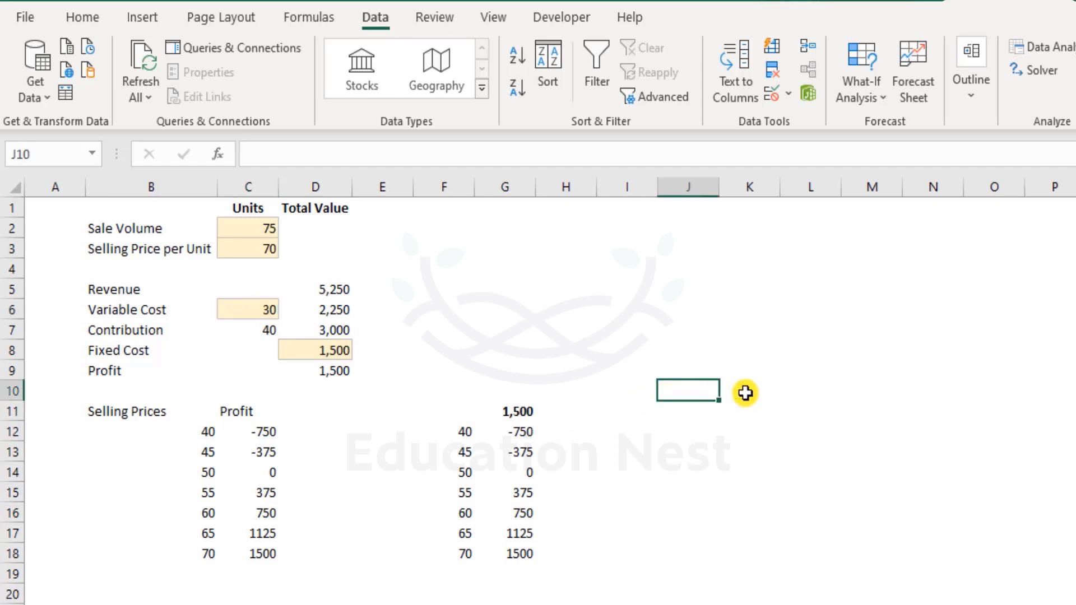
pyautogui.click(728, 370)
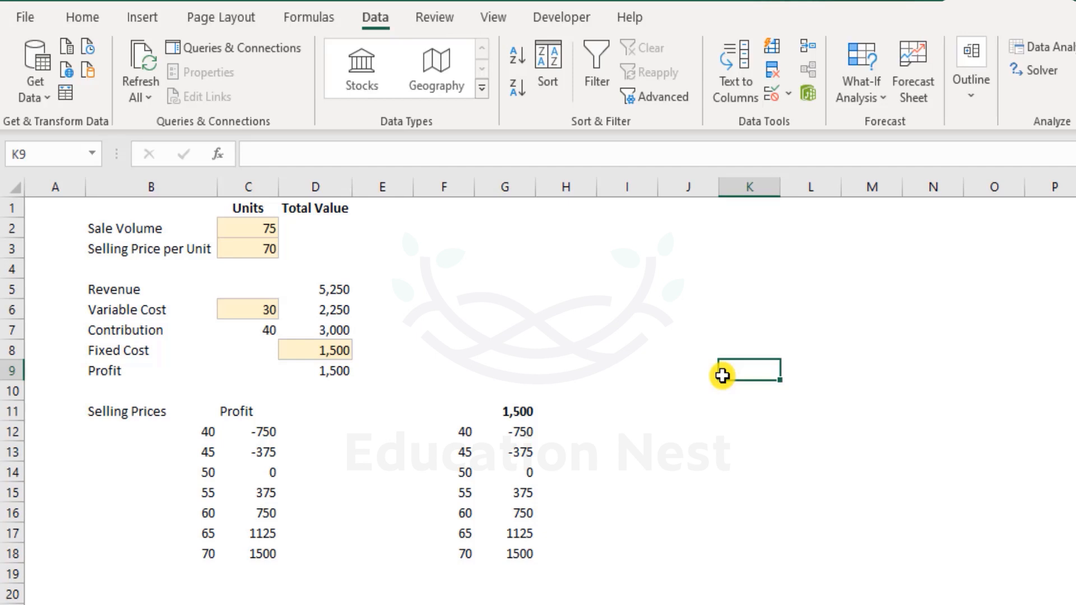
pyautogui.write('2')
pyautogui.press('Tab')
pyautogui.write('30')
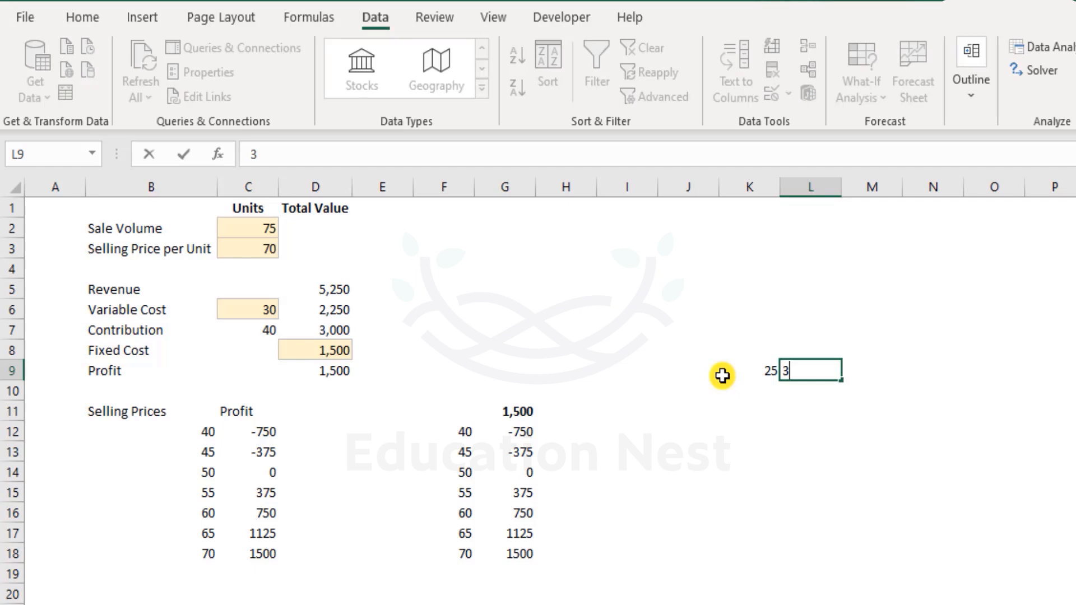
pyautogui.press('Tab')
pyautogui.write('35')
pyautogui.press('Tab')
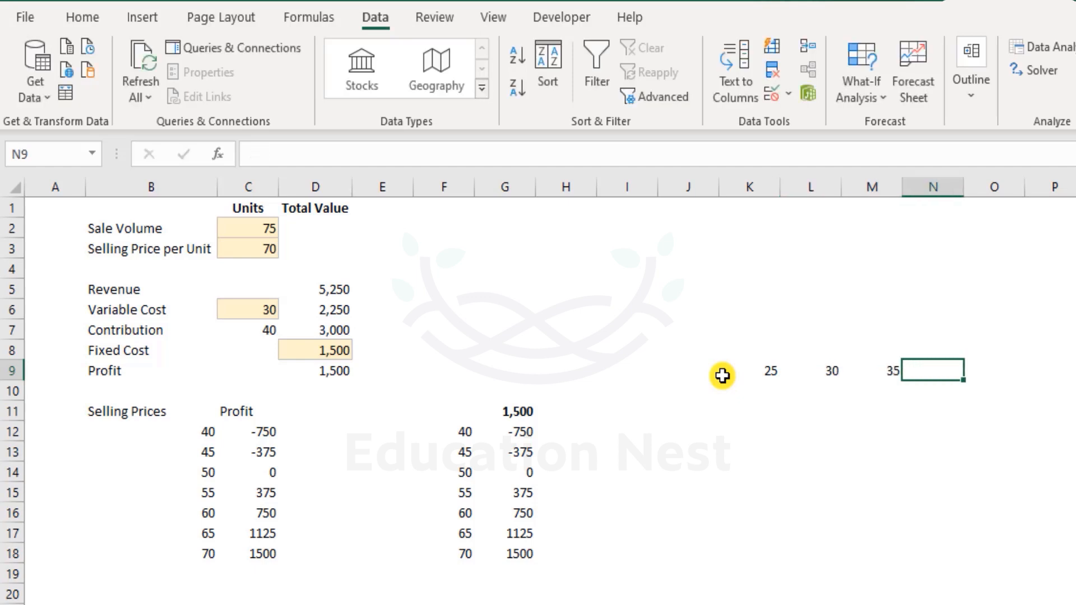
pyautogui.write('40')
pyautogui.press('Tab')
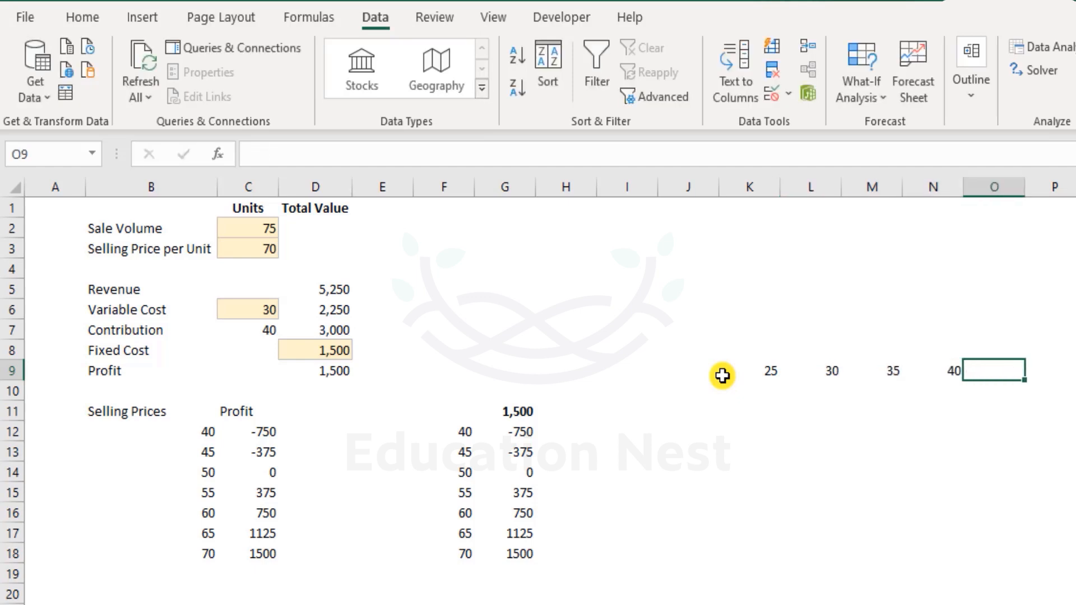
pyautogui.write('45')
pyautogui.press('Tab')
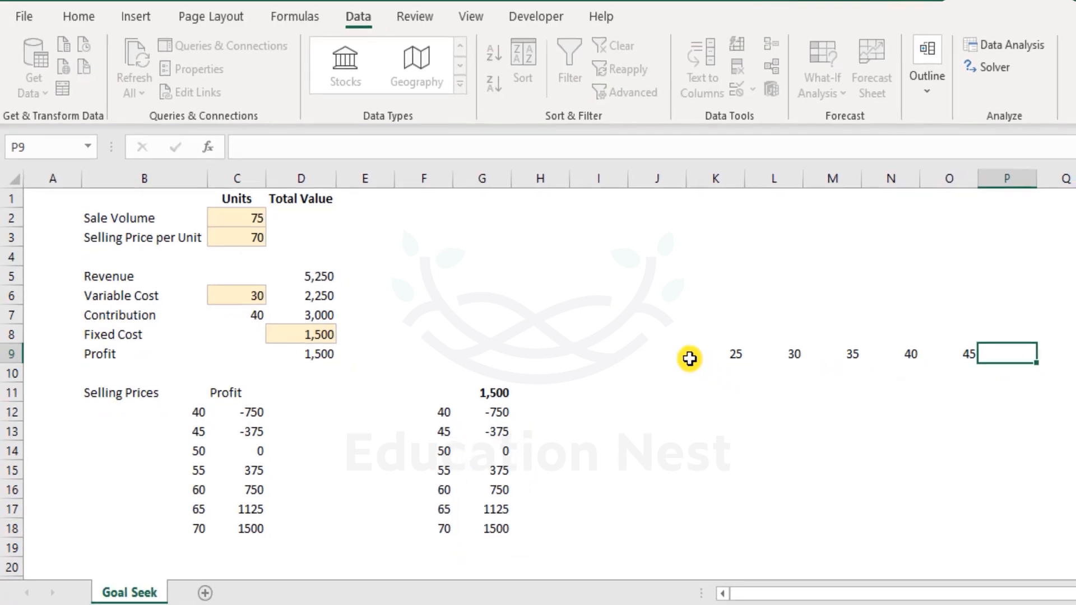
pyautogui.write('50')
pyautogui.hotkey('ctrl', 'Return')
pyautogui.press('Left')
pyautogui.press('Left')
pyautogui.press('Left')
pyautogui.press('Left')
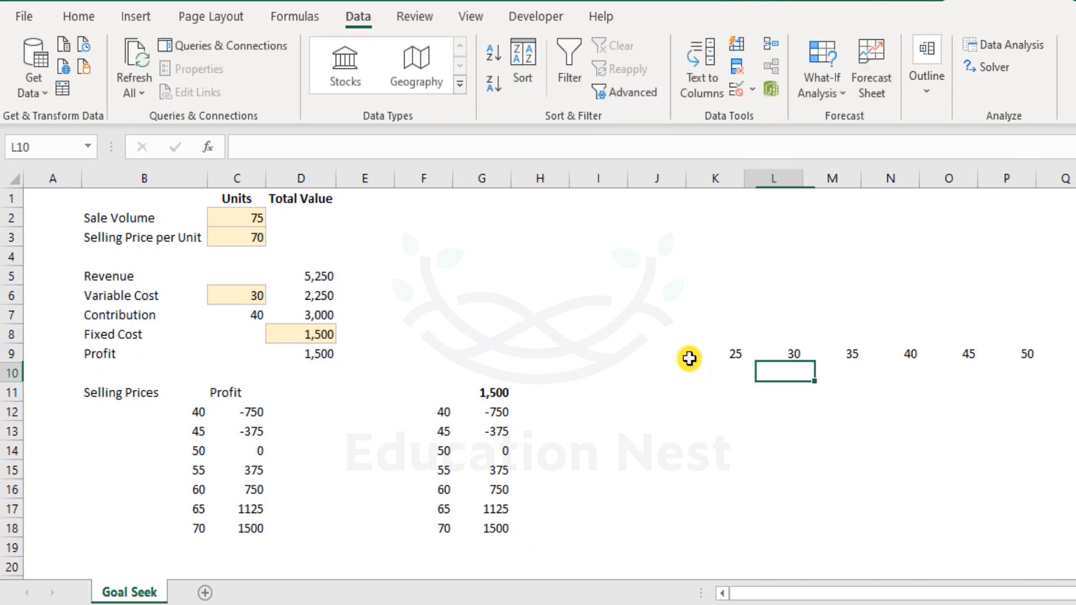
# Step: Review the row of variable cost values in K9:P9 and the Profit formula in D9
pyautogui.click(689, 359)
pyautogui.hotkey('shift', 'Right')
pyautogui.hotkey('shift', 'Right')
pyautogui.hotkey('shift', 'Right')
pyautogui.hotkey('shift', 'Right')
pyautogui.hotkey('shift', 'Right')
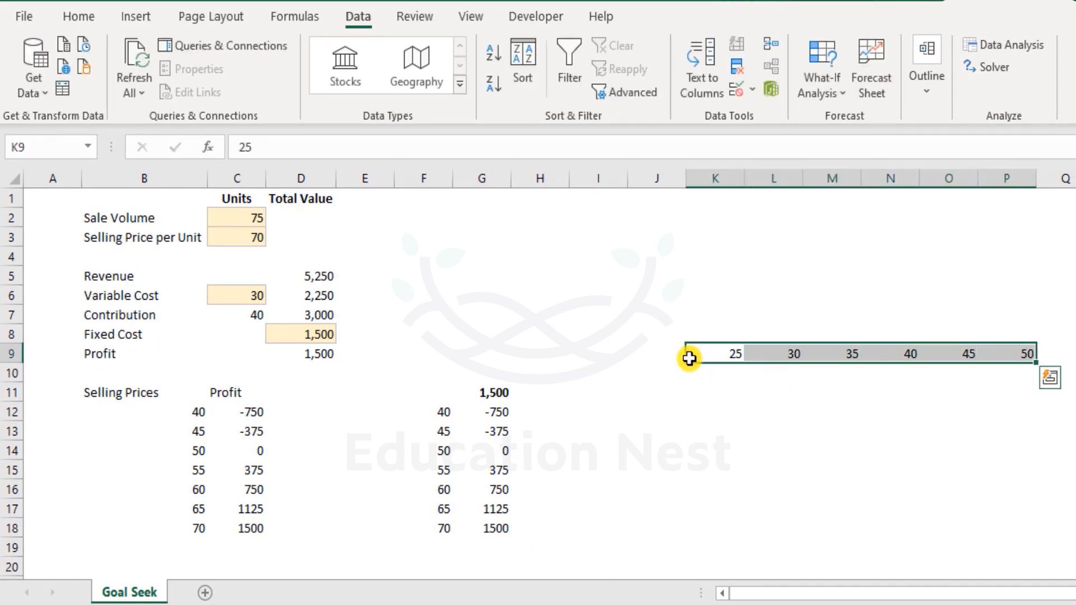
pyautogui.press('Down')
pyautogui.press('Left')
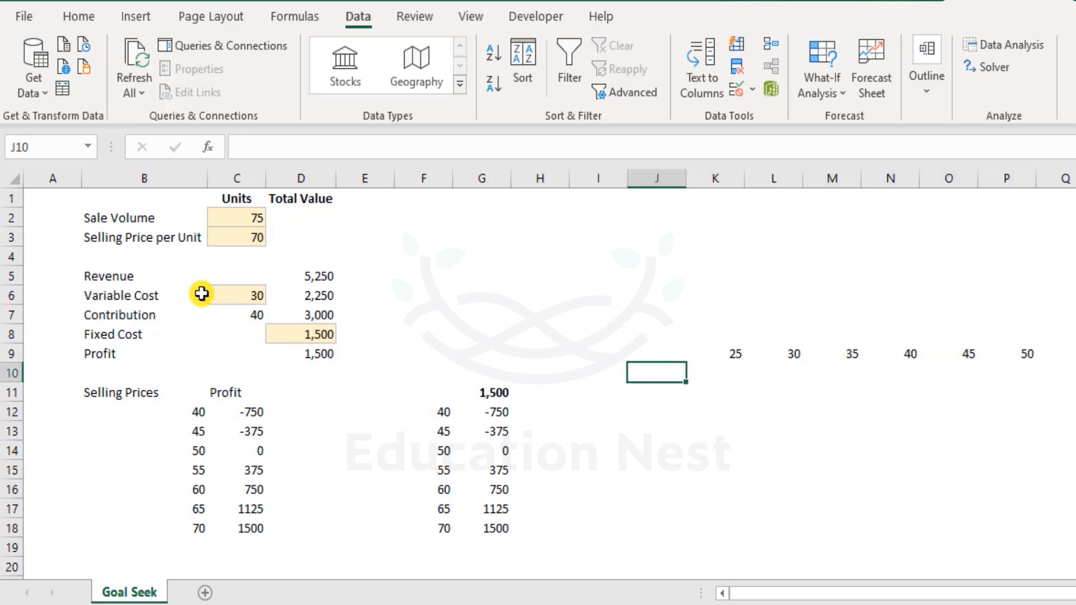
pyautogui.click(298, 354)
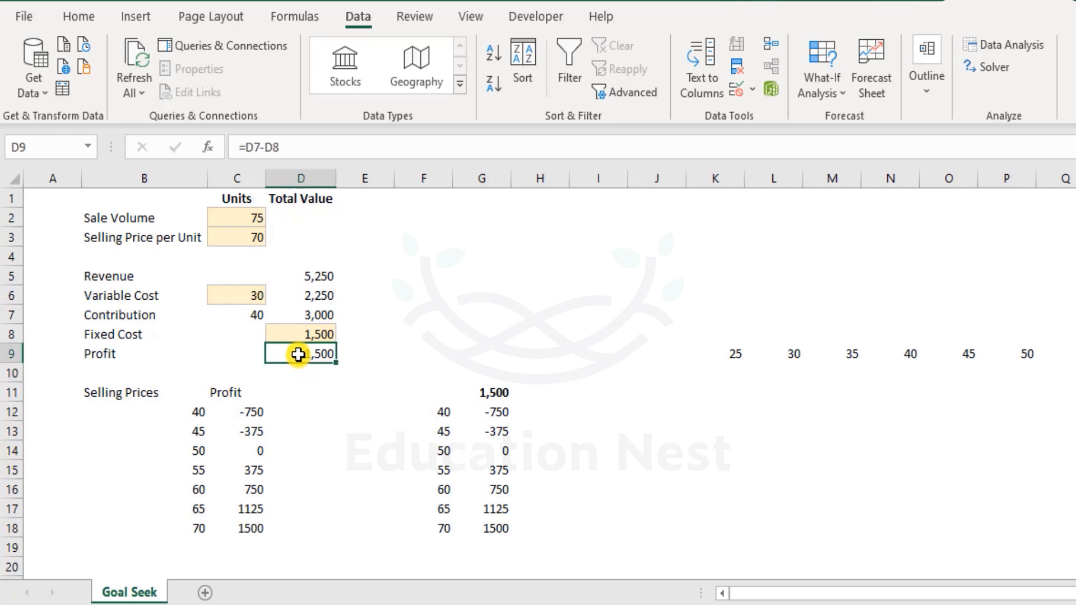
pyautogui.moveTo(725, 356); pyautogui.dragTo(1039, 362)
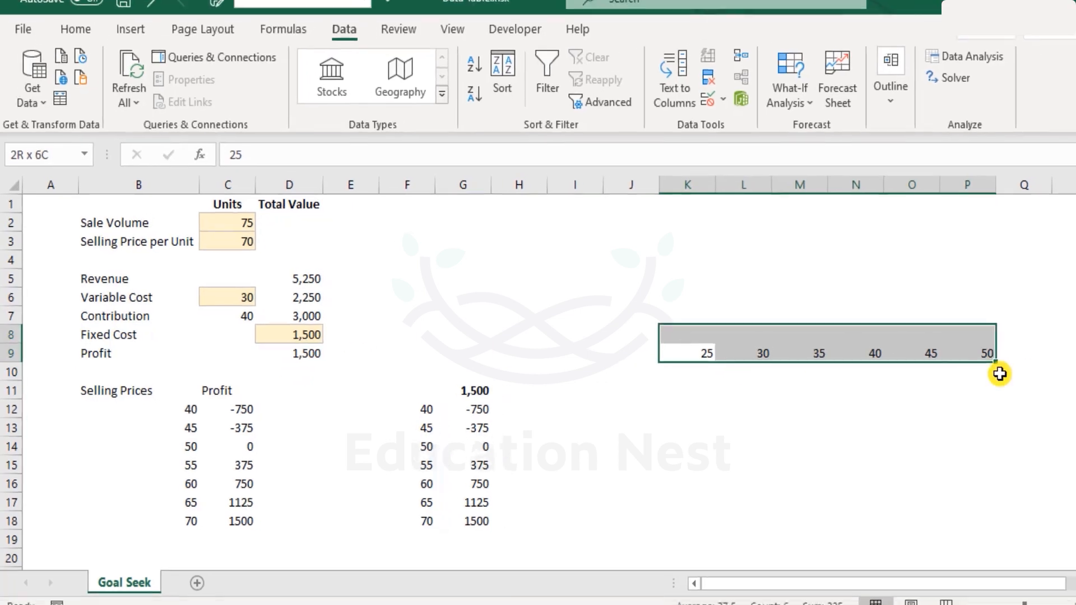
pyautogui.moveTo(958, 362); pyautogui.dragTo(947, 356)
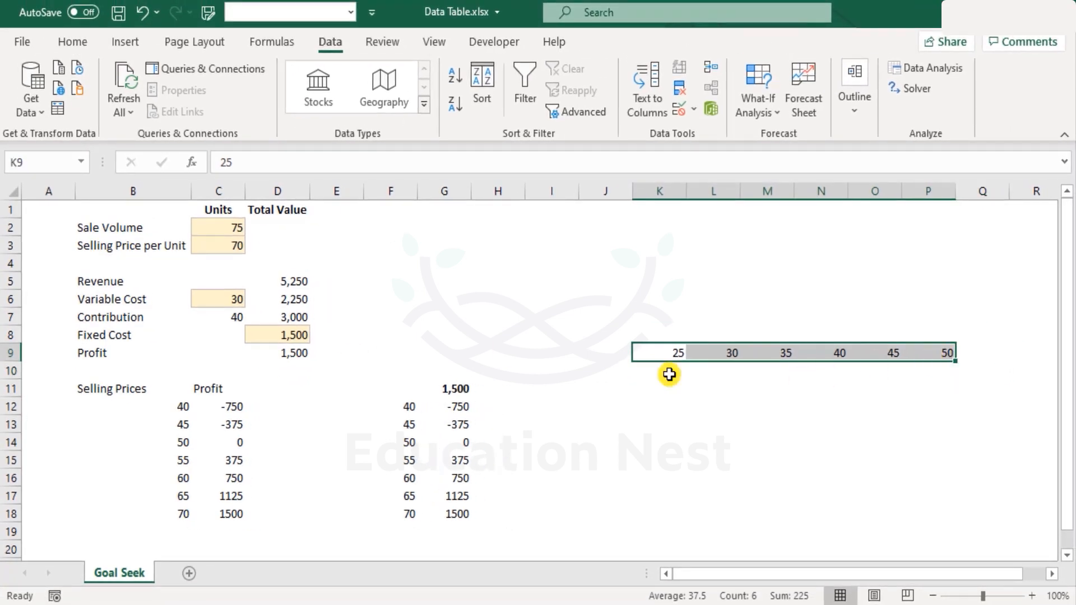
# Step: Link cell J10 to the Profit result with the formula =D9
pyautogui.click(624, 373)
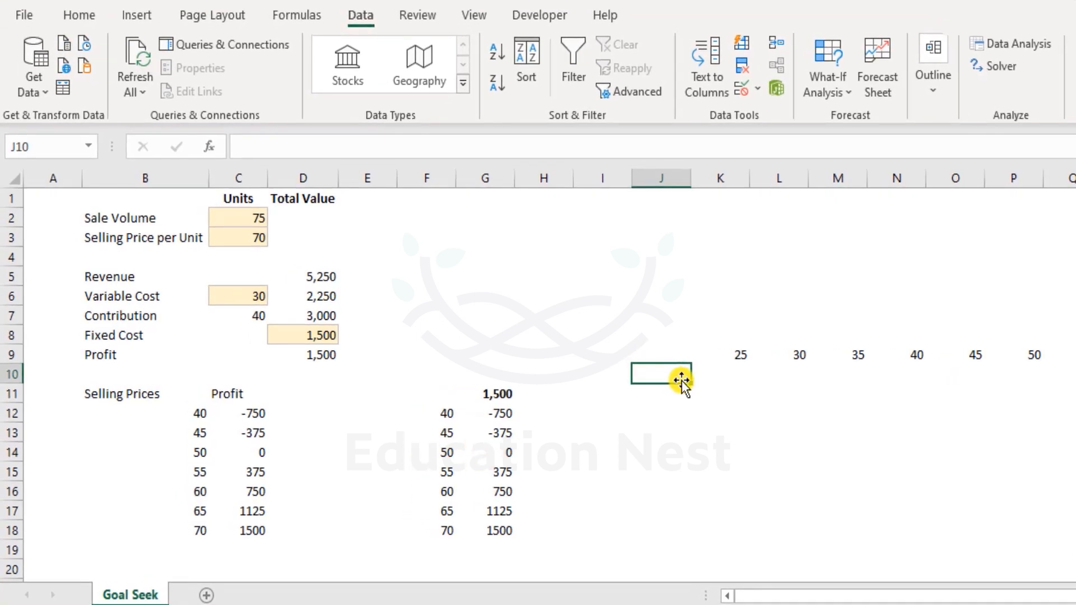
pyautogui.write('=')
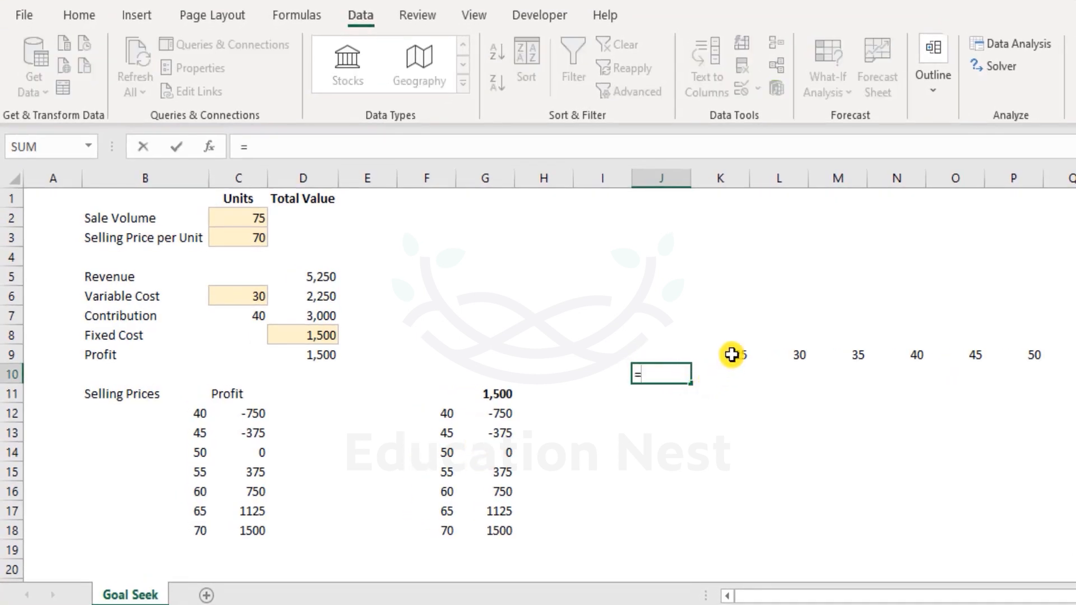
pyautogui.click(315, 351)
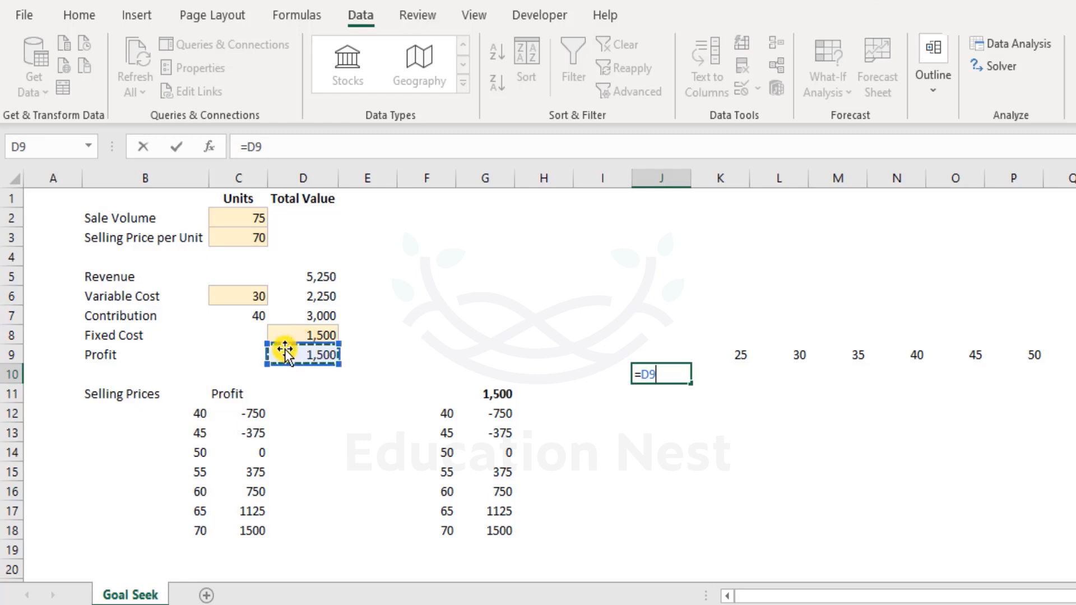
pyautogui.press('Return')
pyautogui.click(675, 371)
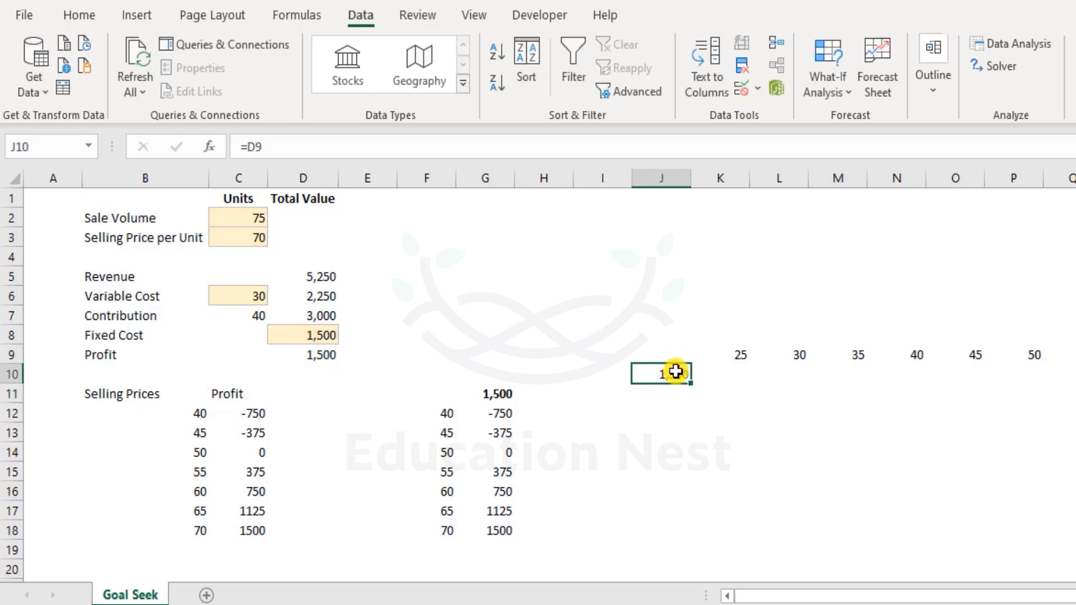
# Step: Create a one-variable data table over J9:P10 using the unit variable cost C6 as the row input cell
pyautogui.moveTo(661, 348); pyautogui.dragTo(1017, 369)
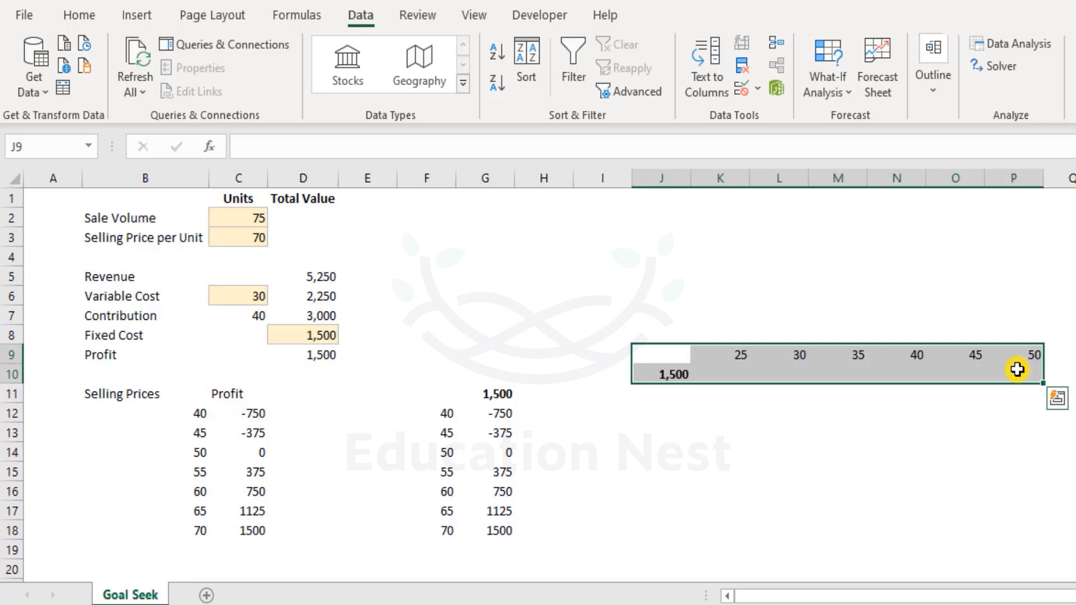
pyautogui.click(819, 92)
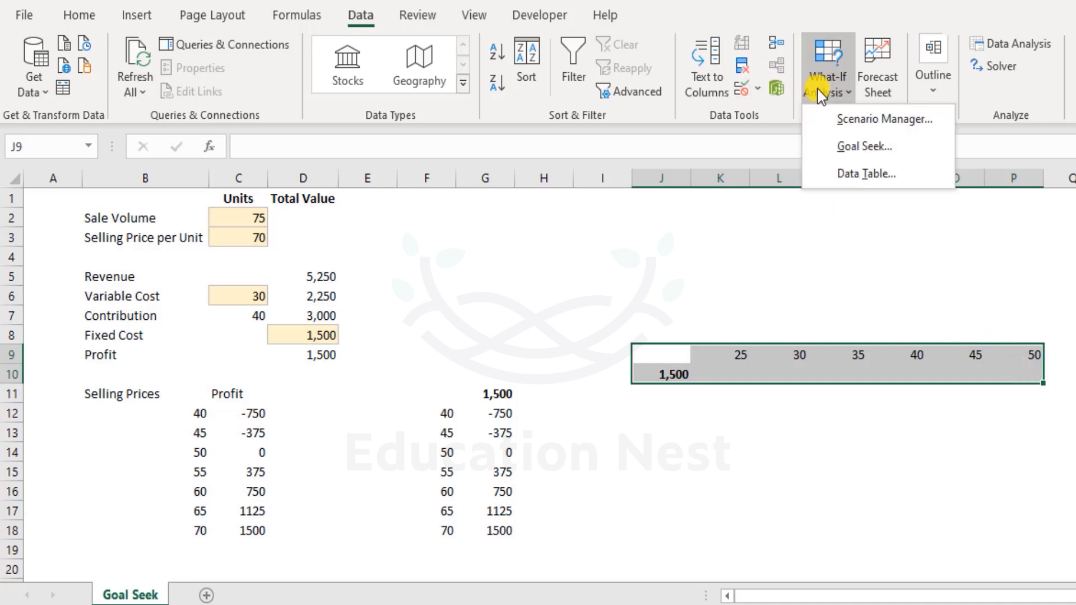
pyautogui.click(842, 174)
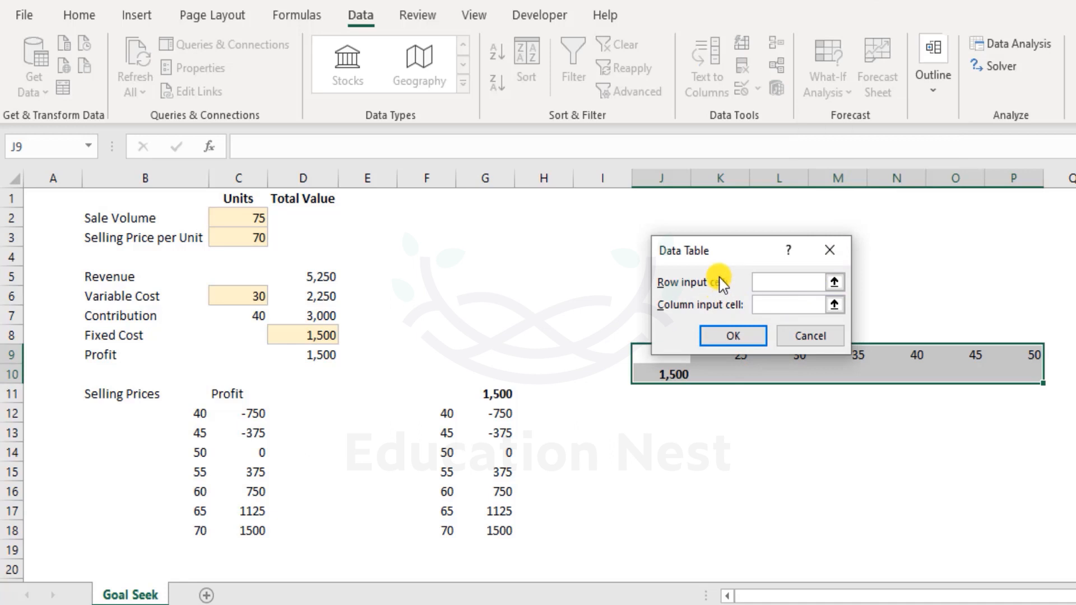
pyautogui.moveTo(732, 251); pyautogui.dragTo(740, 165)
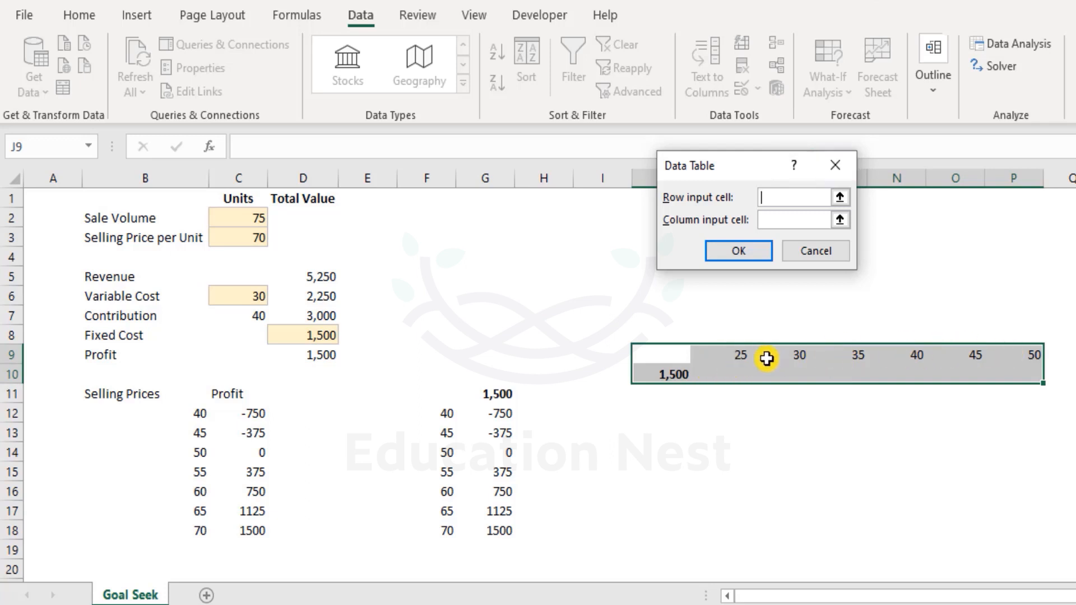
pyautogui.click(240, 294)
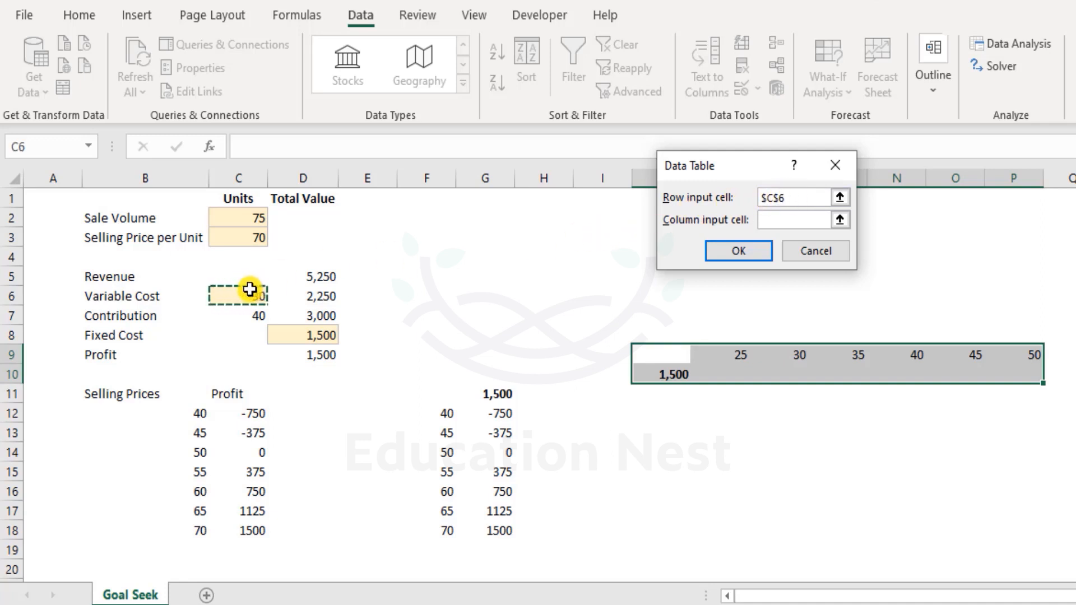
pyautogui.click(734, 251)
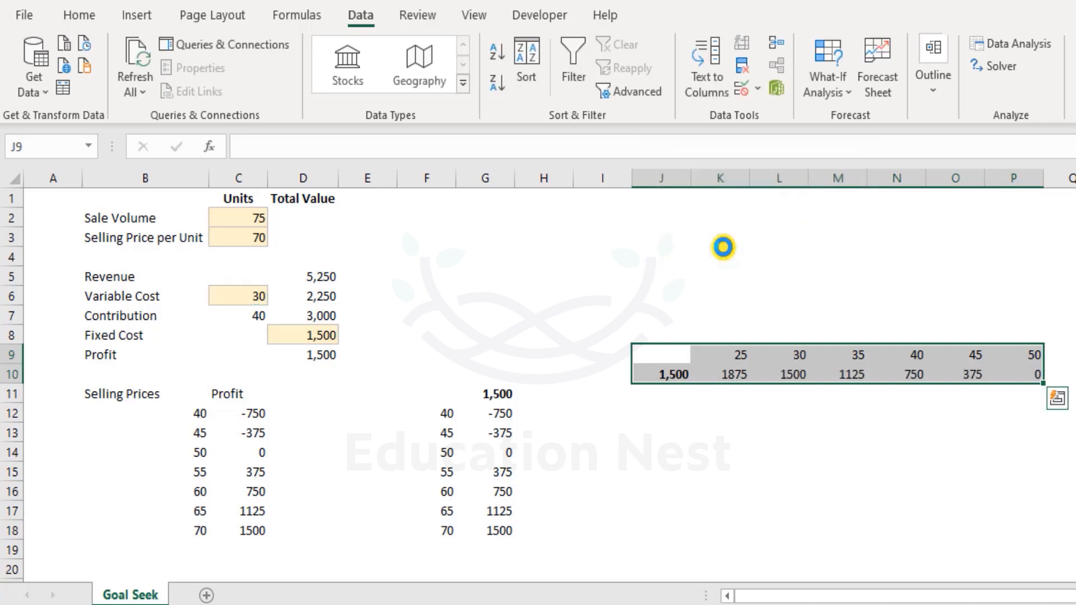
pyautogui.click(915, 406)
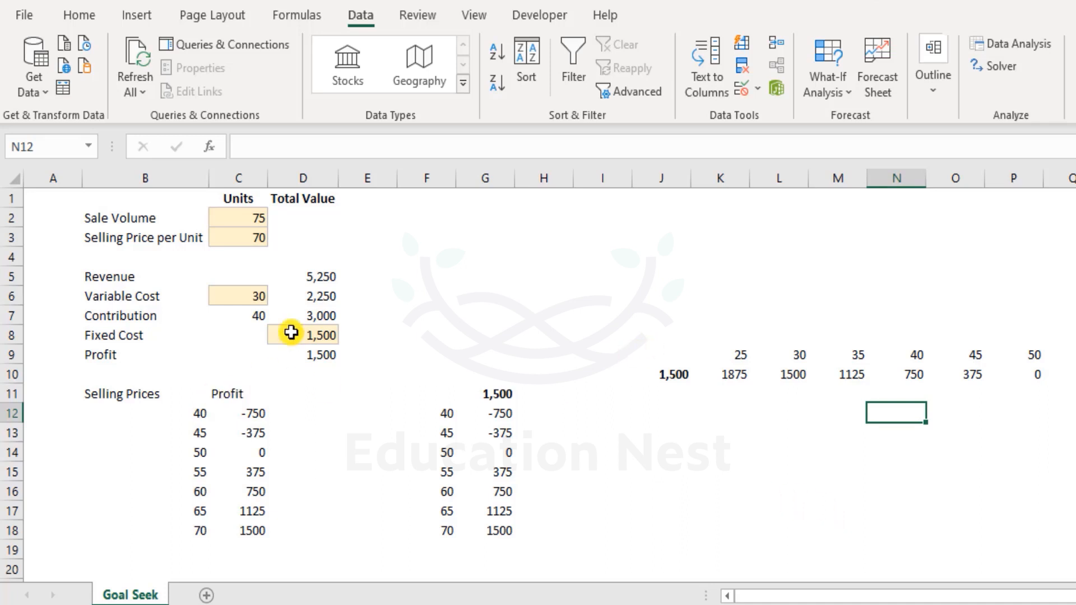
# Step: Examine the data table results in K9:P10 and the selling price, sale volume and fixed cost inputs
pyautogui.click(695, 357)
pyautogui.moveTo(695, 357); pyautogui.dragTo(1025, 360)
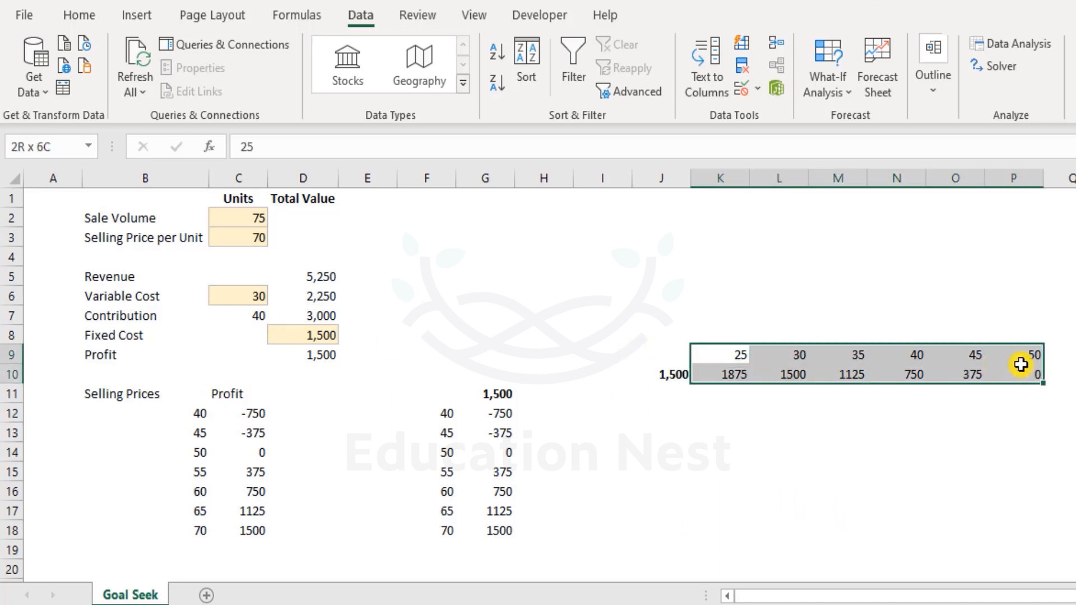
pyautogui.click(230, 238)
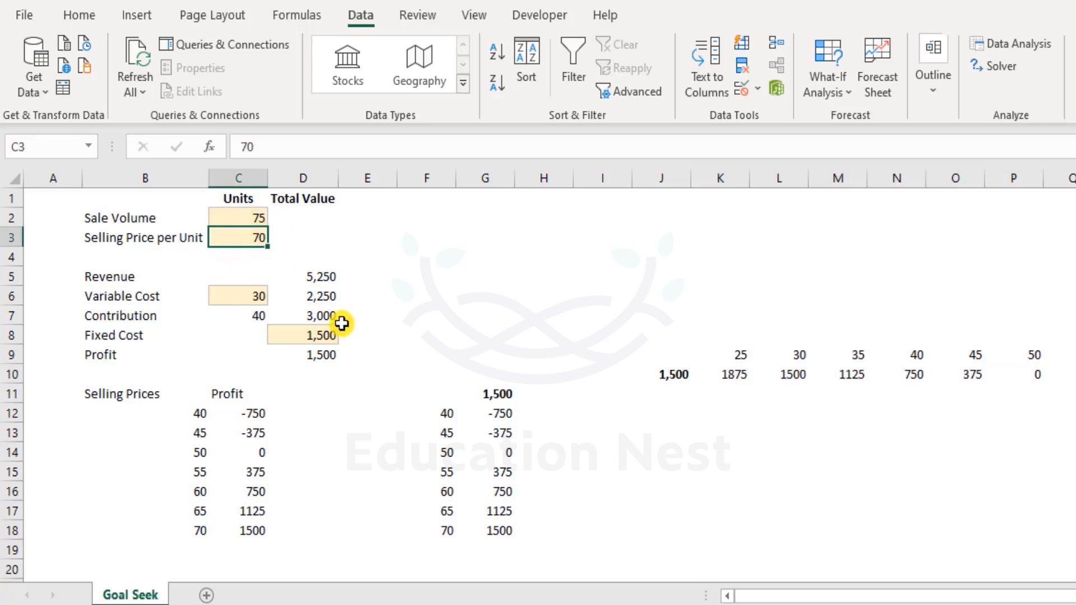
pyautogui.click(250, 217)
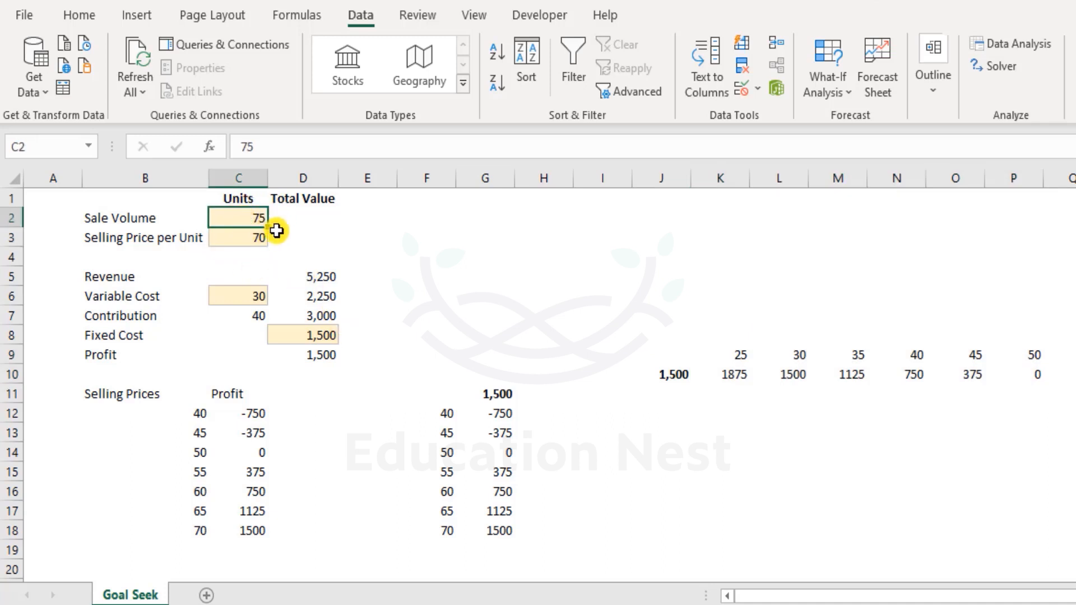
pyautogui.click(293, 332)
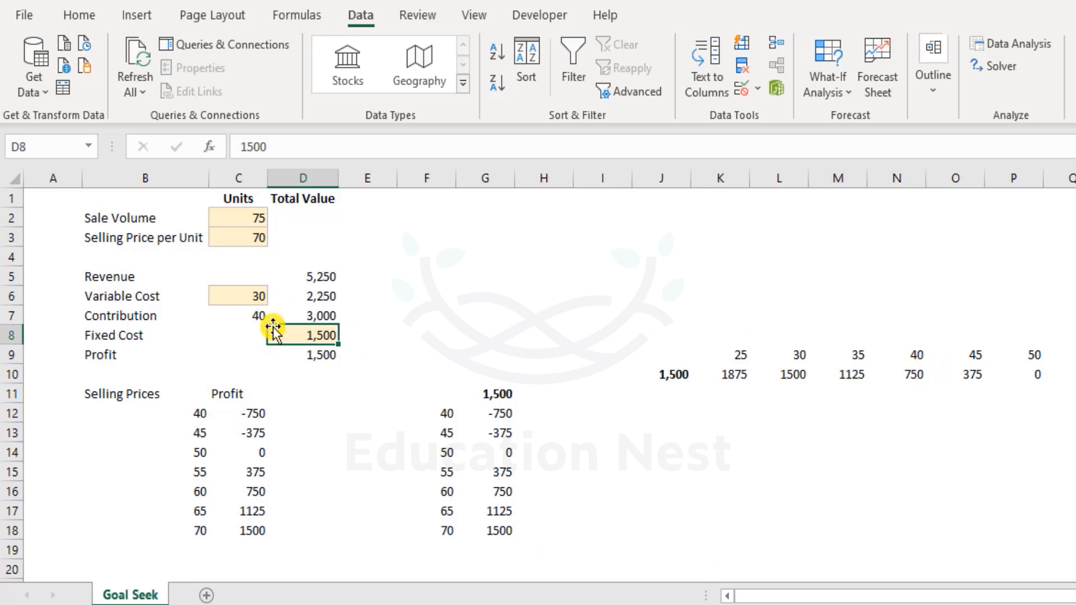
# Step: Set the unit variable cost in C6 to 50 to test the data table's profit for that cost
pyautogui.click(241, 300)
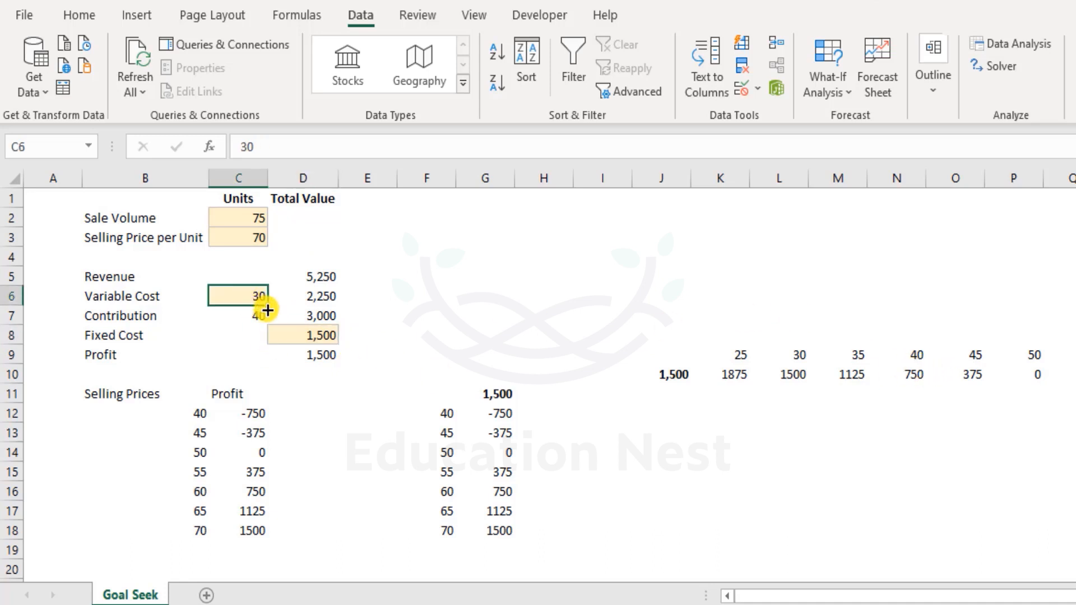
pyautogui.write('5')
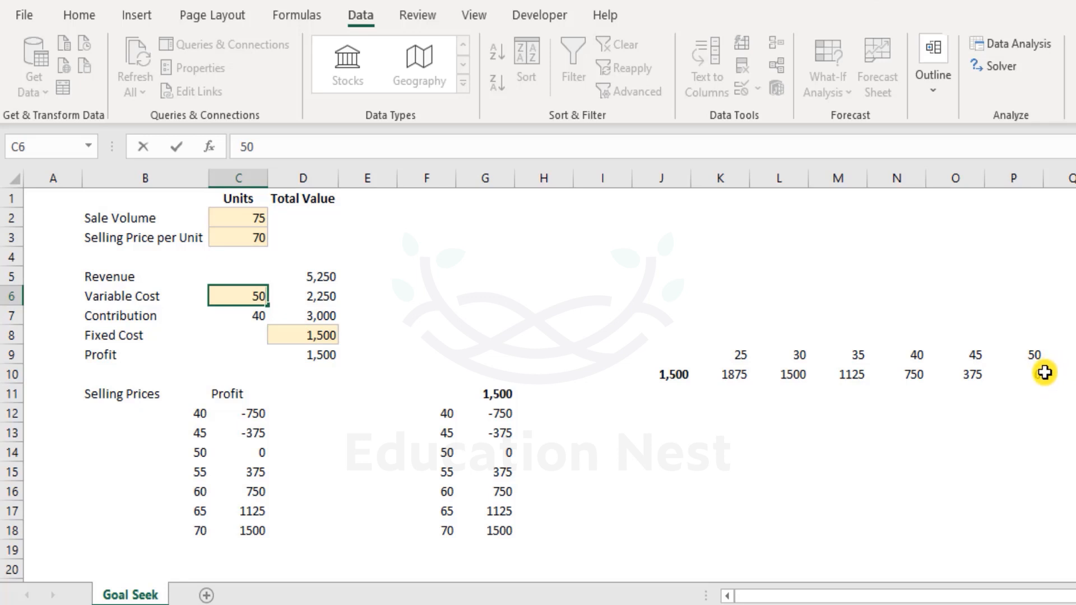
pyautogui.press('Return')
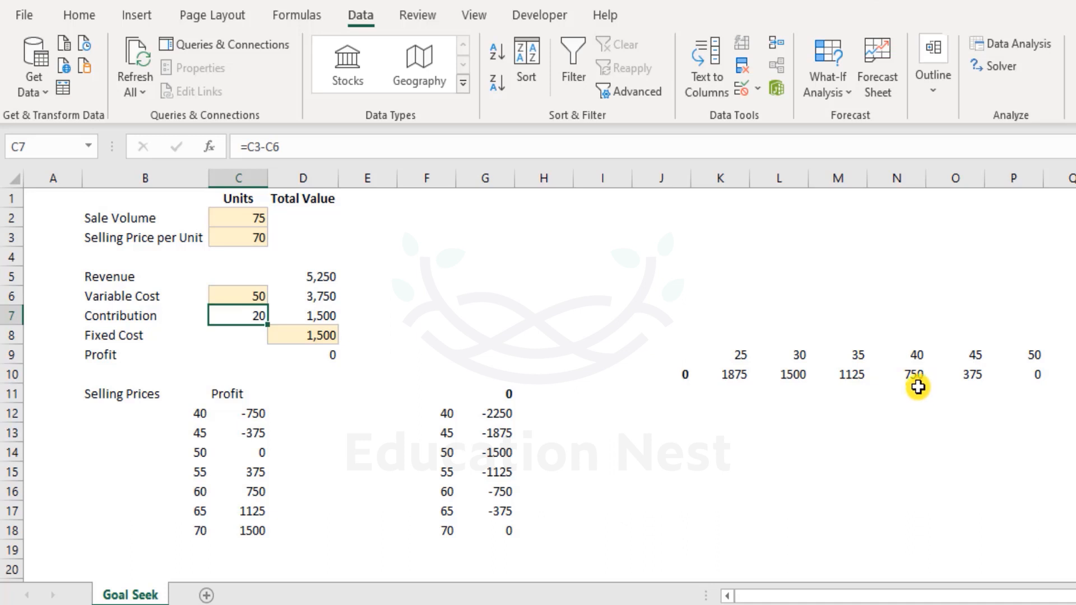
# Step: Set the unit variable cost in C6 to 40 and inspect the linked profit cells J10 and G11
pyautogui.click(251, 292)
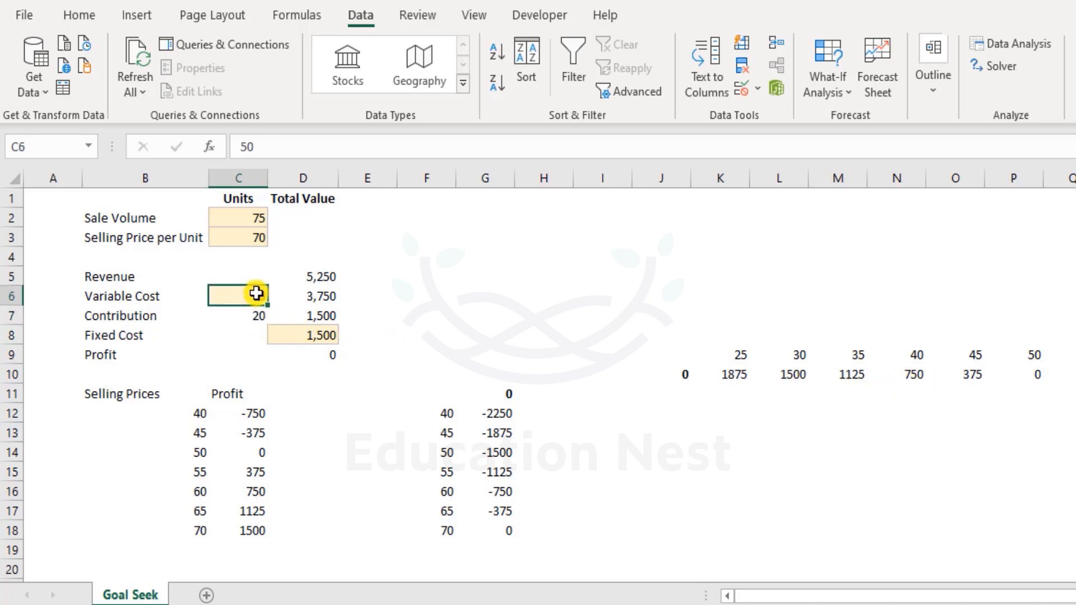
pyautogui.write('4')
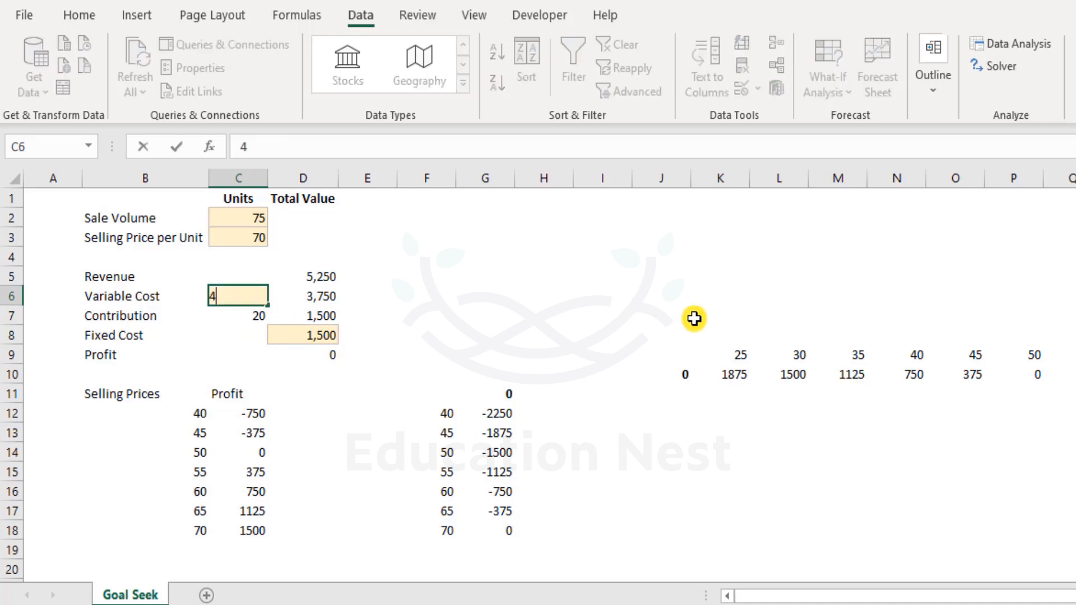
pyautogui.write('0')
pyautogui.press('Return')
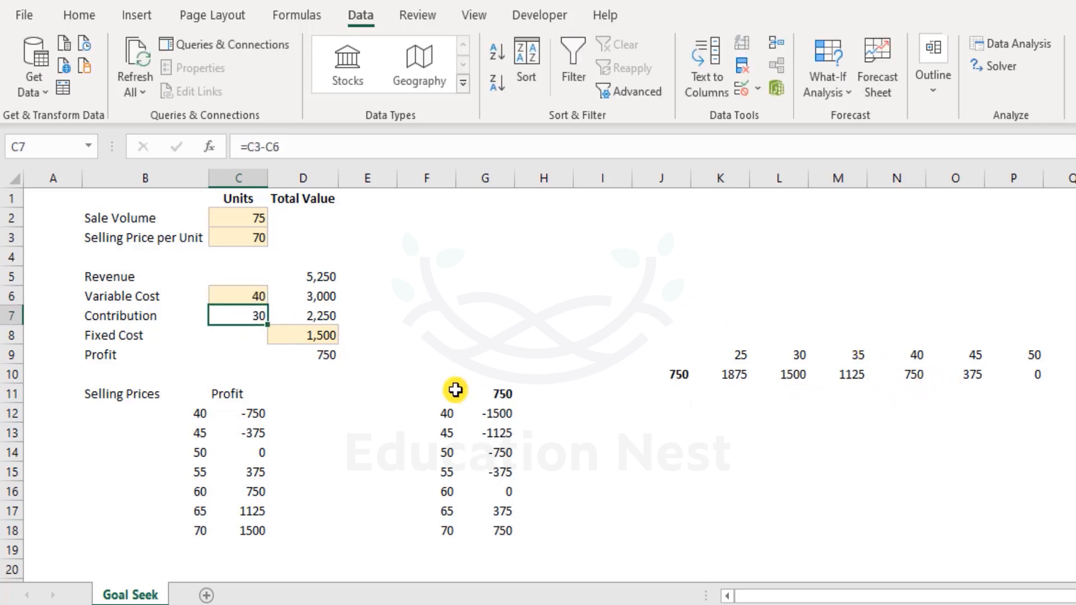
pyautogui.click(667, 377)
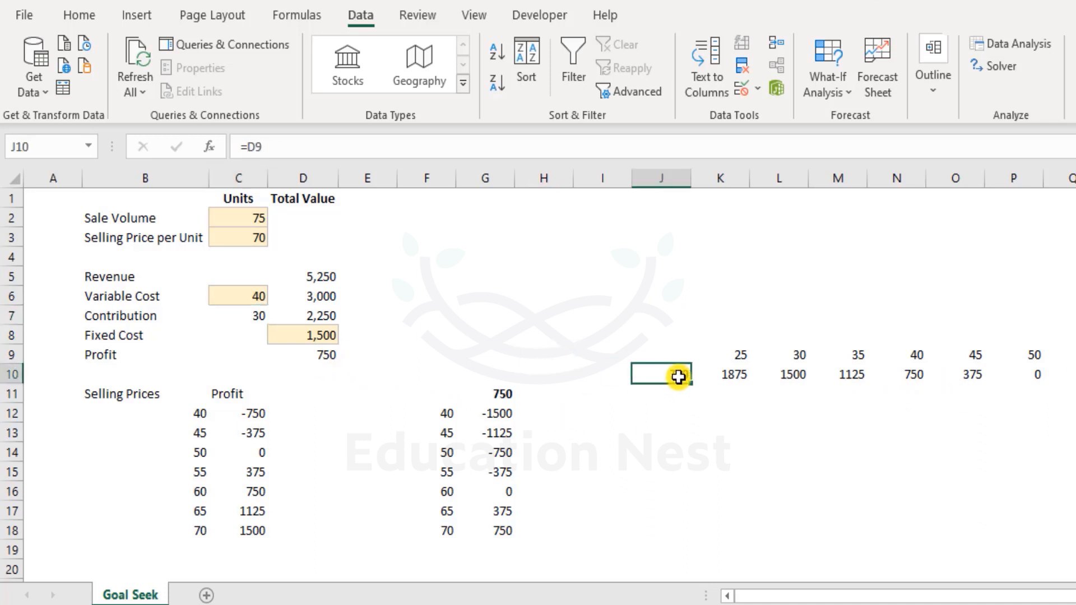
pyautogui.click(516, 393)
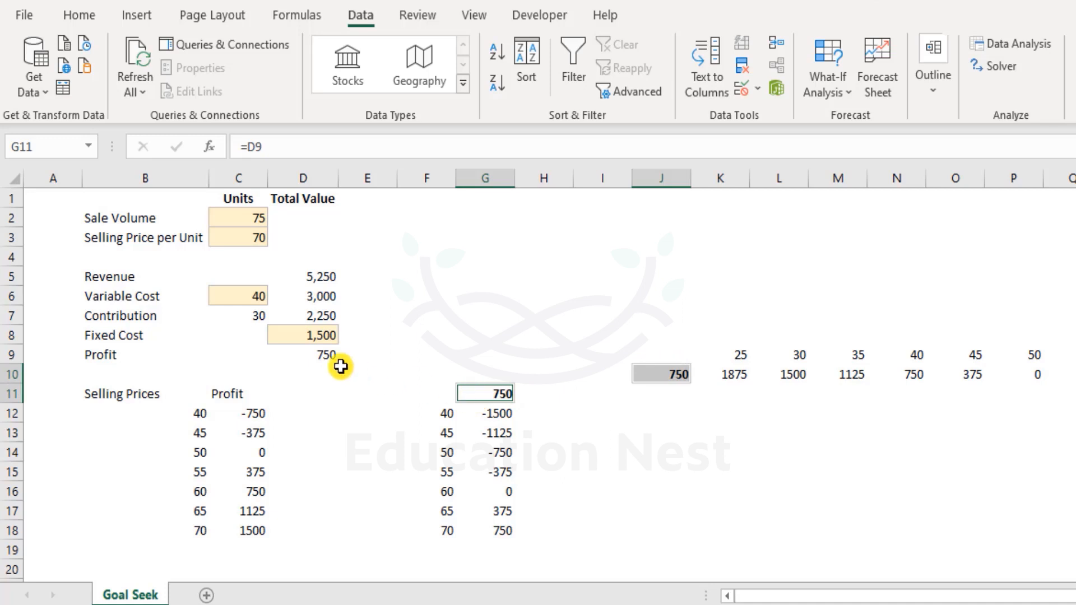
# Step: Apply all borders to the variable cost data table cells K9:P10
pyautogui.click(314, 355)
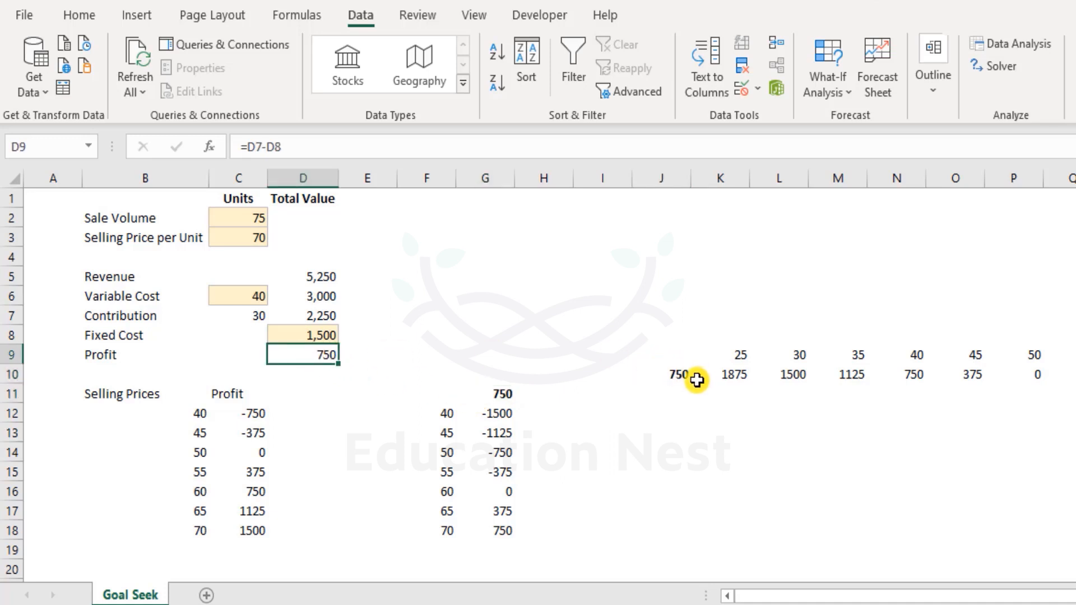
pyautogui.moveTo(738, 354); pyautogui.dragTo(1017, 374)
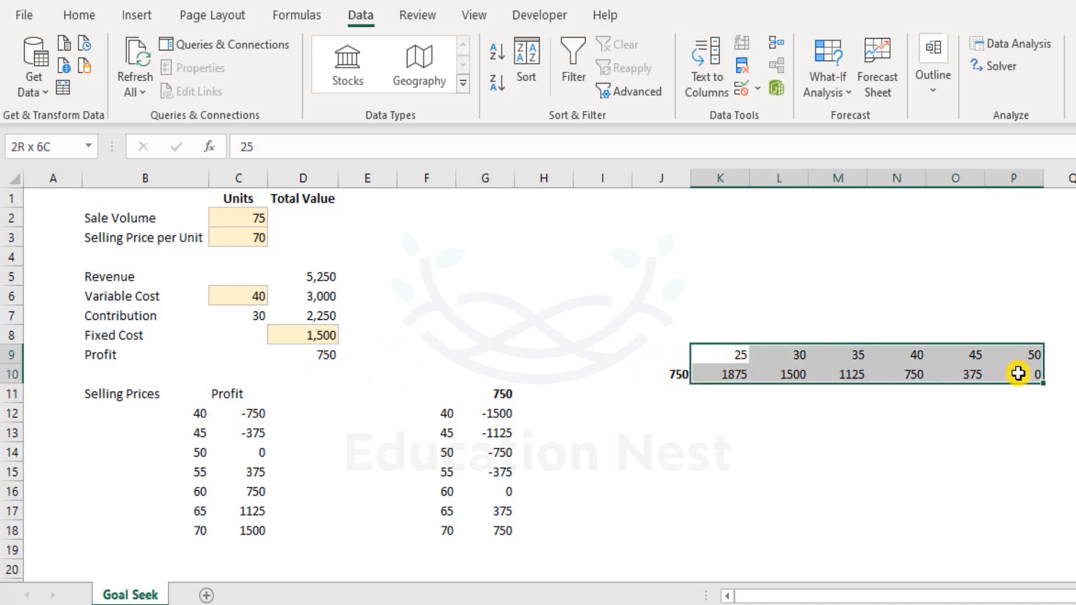
pyautogui.moveTo(741, 358); pyautogui.dragTo(1015, 368)
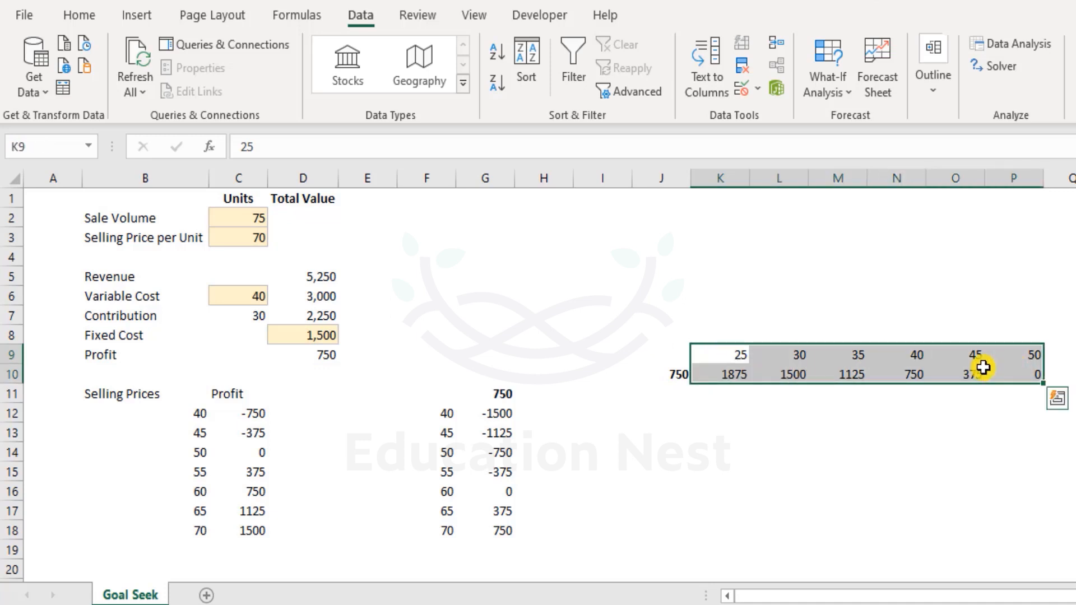
pyautogui.click(79, 17)
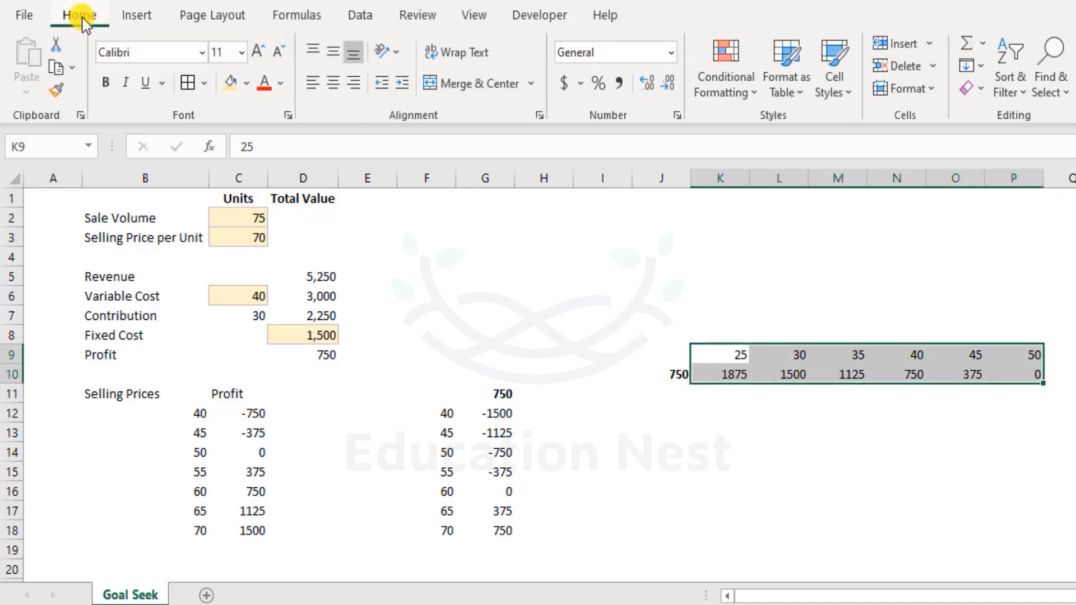
pyautogui.click(201, 84)
pyautogui.click(204, 273)
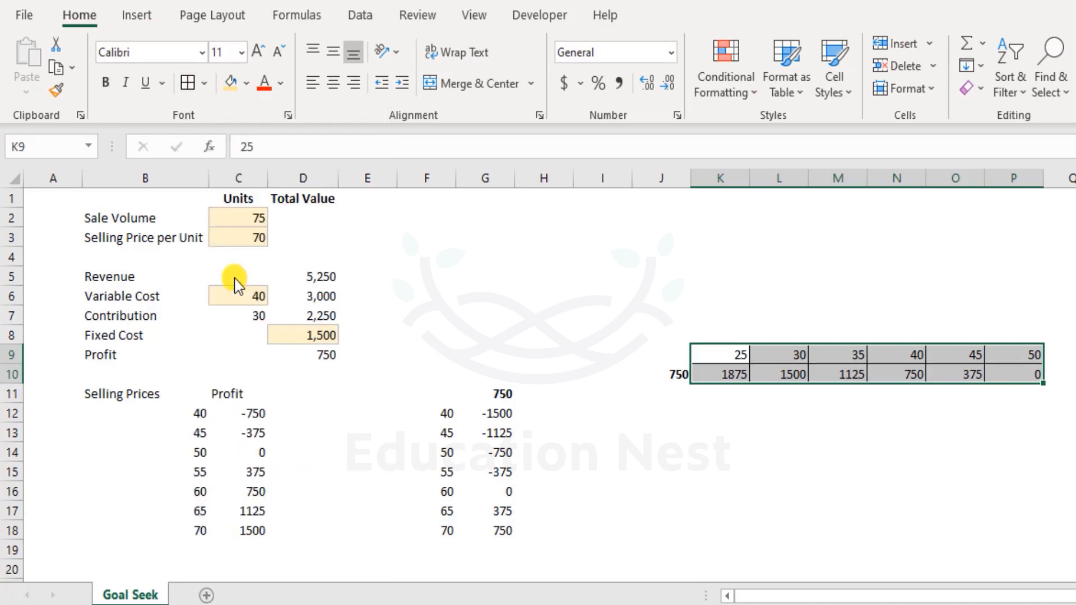
# Step: Format the variable cost headings in K9:P9 with a light blue fill and bold, centred text
pyautogui.moveTo(723, 353); pyautogui.dragTo(1017, 348)
pyautogui.click(247, 83)
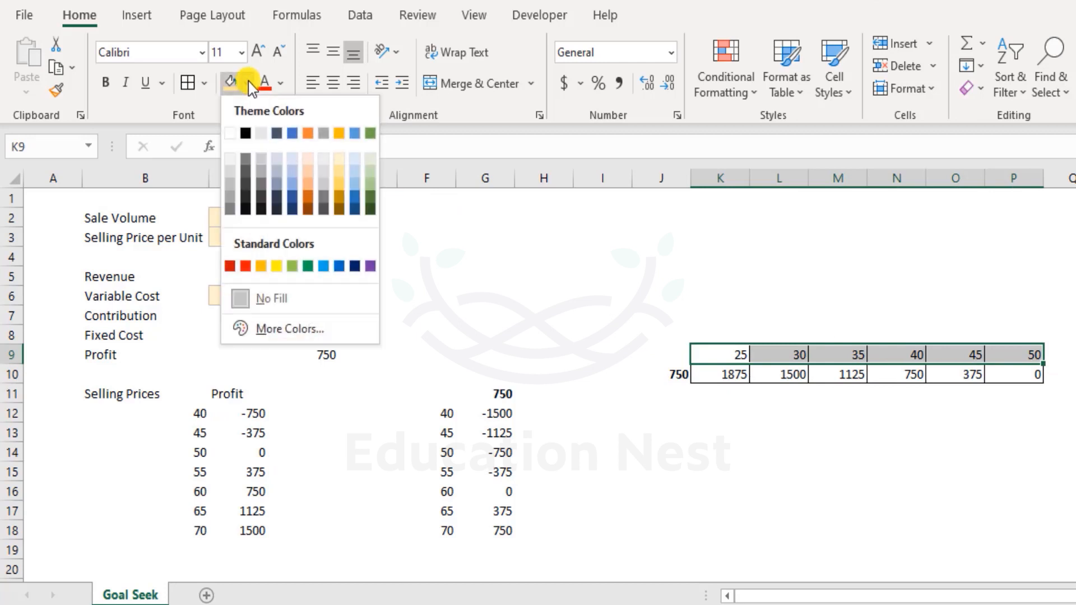
pyautogui.click(354, 175)
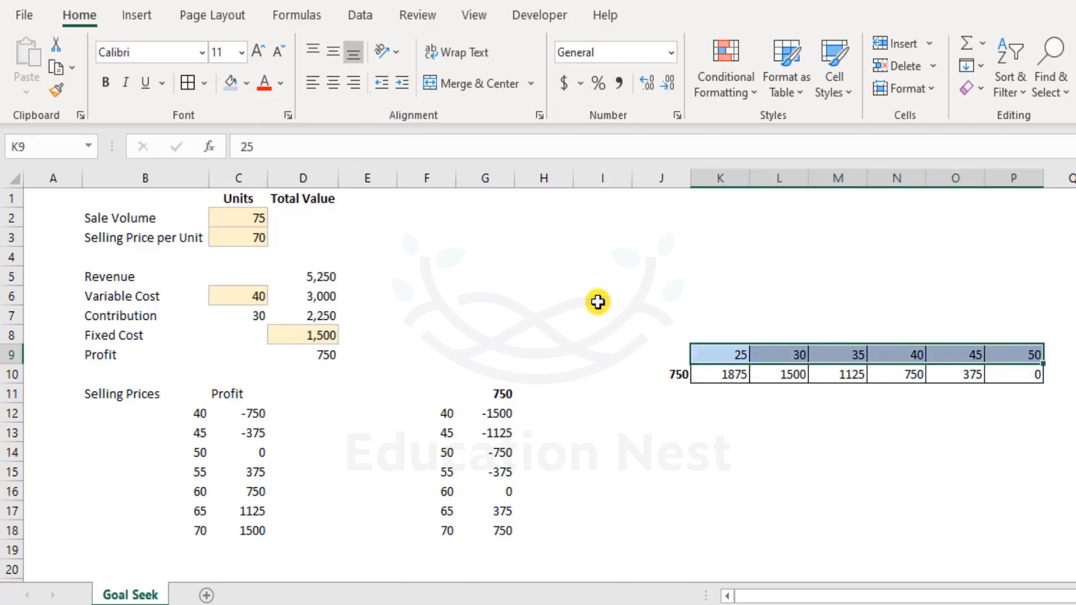
pyautogui.click(105, 82)
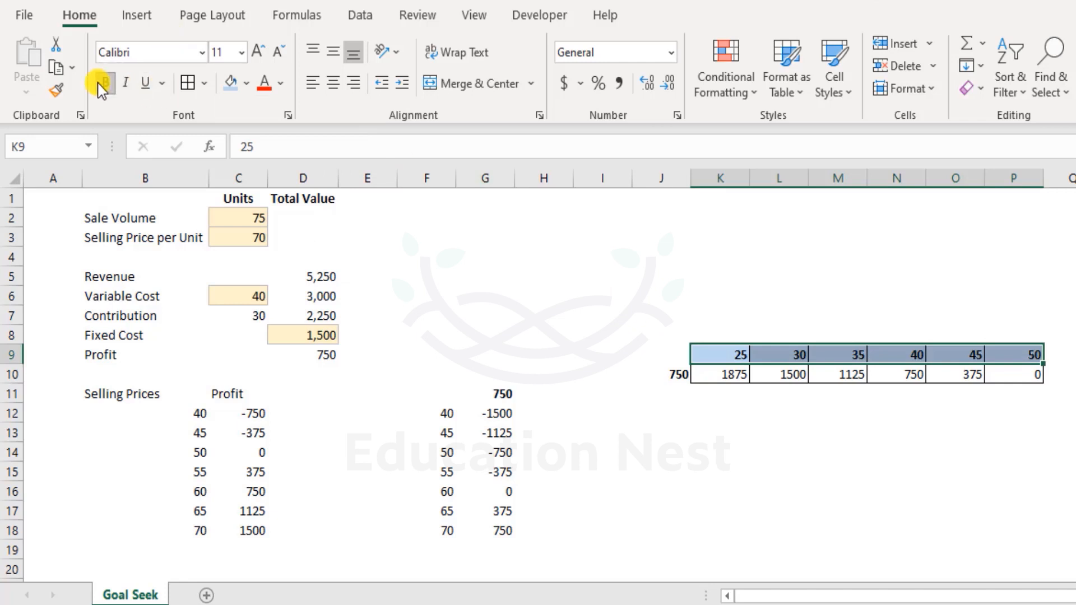
pyautogui.click(712, 436)
pyautogui.moveTo(721, 347); pyautogui.dragTo(1025, 354)
pyautogui.click(334, 84)
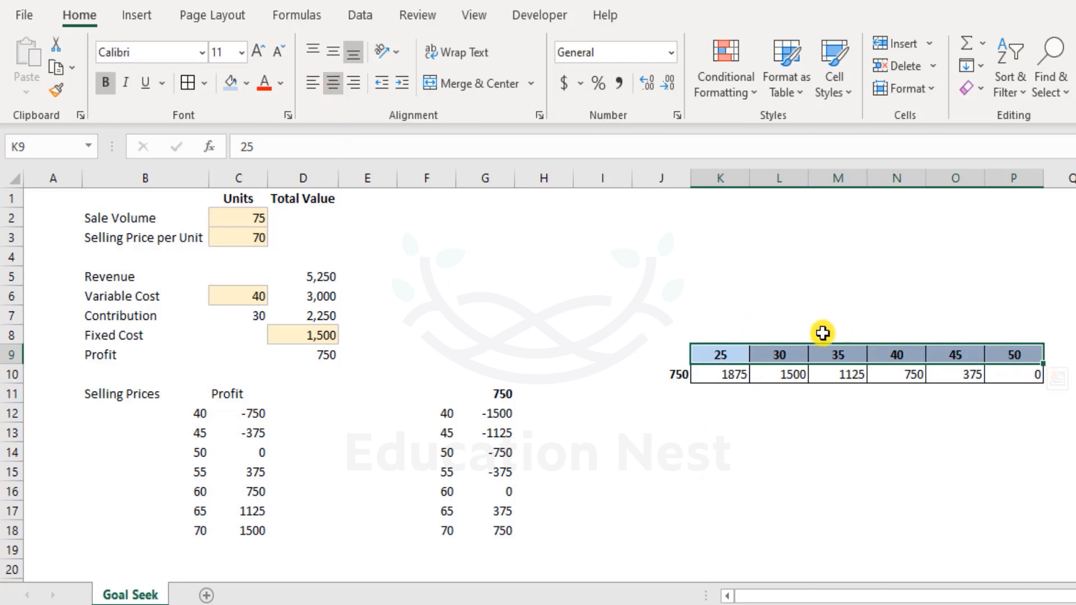
# Step: Enter the heading "Change in Variable Cost" in M8 above the variable cost values
pyautogui.click(835, 334)
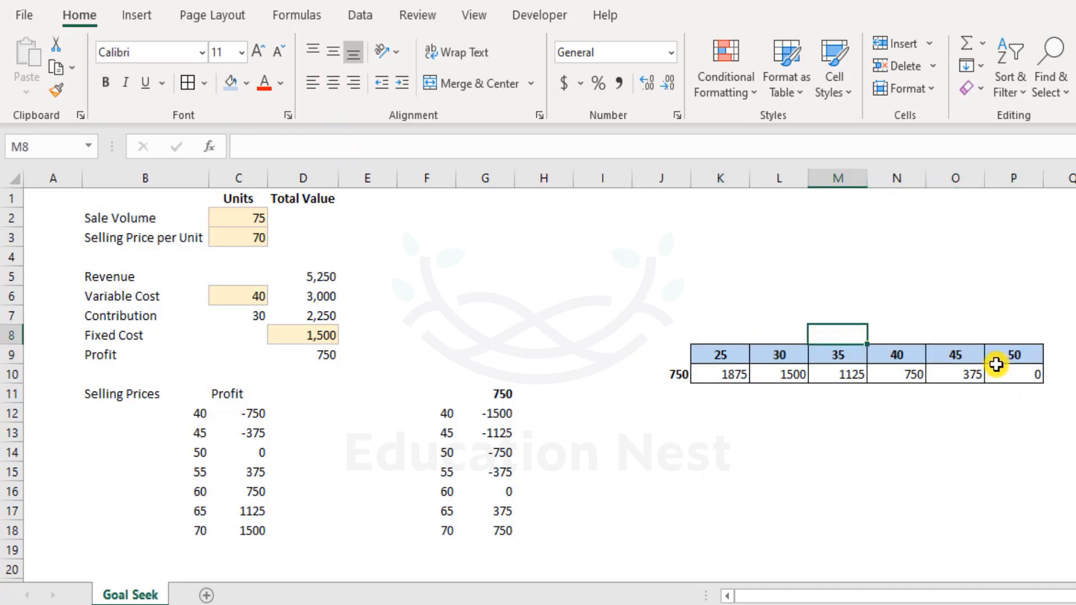
pyautogui.write('Change in Varia')
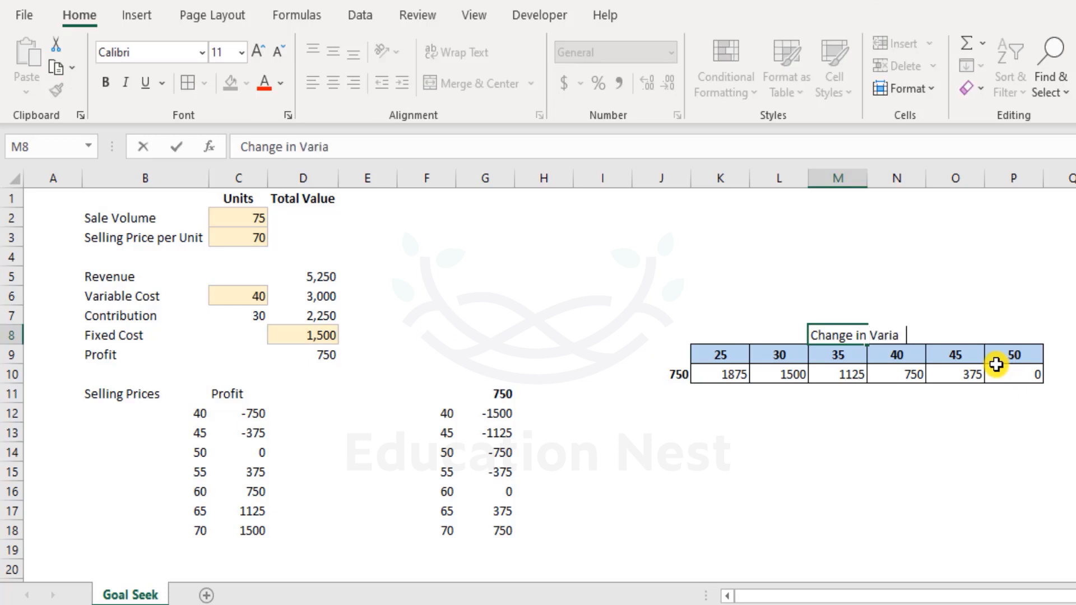
pyautogui.write('ble Cost')
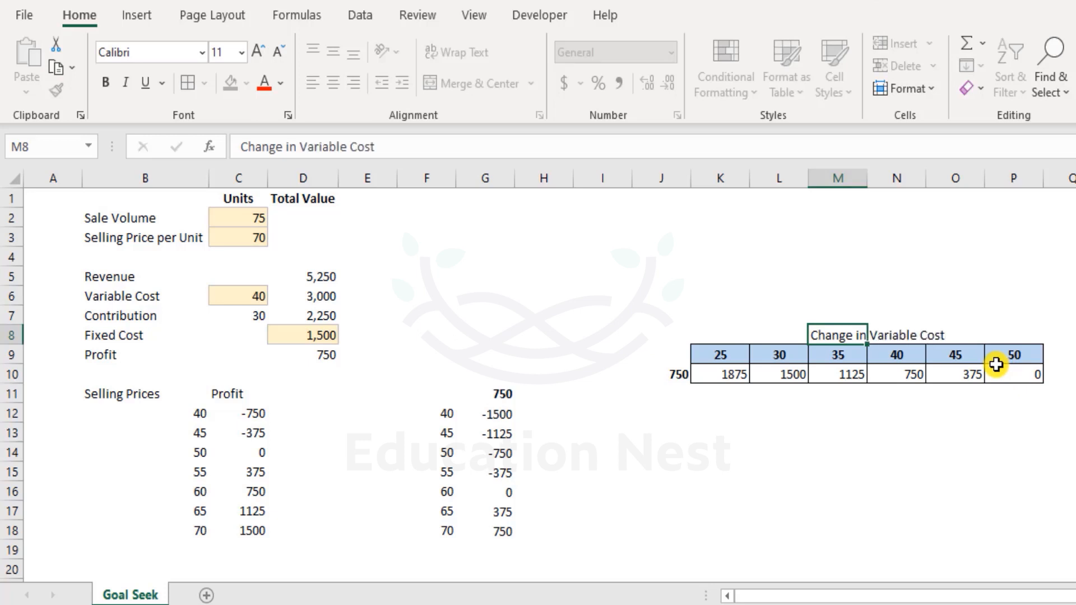
pyautogui.press('Return')
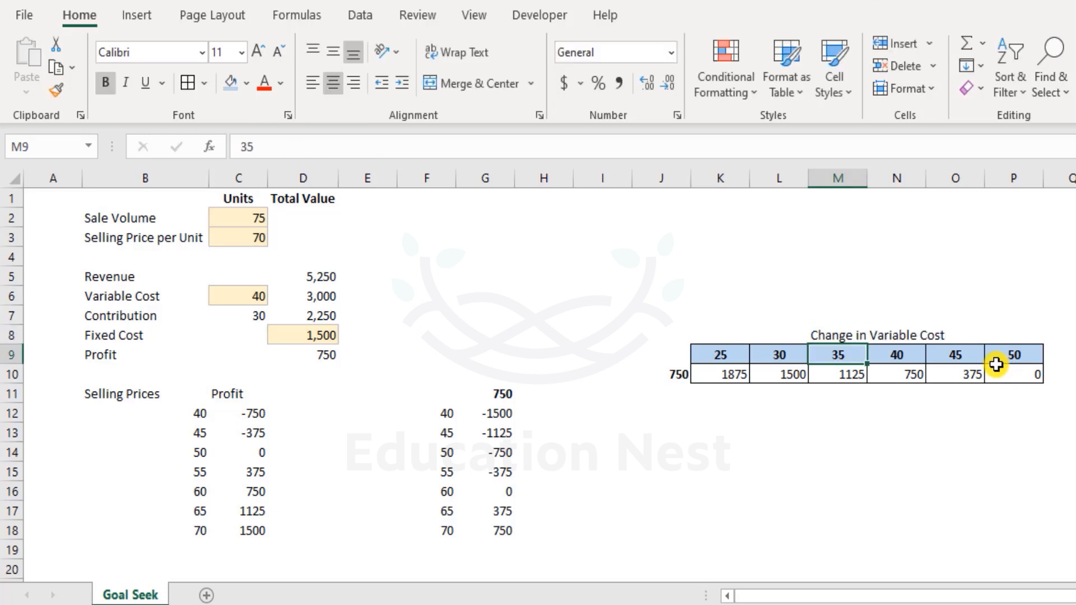
# Step: Enter the title "Impact of Change in Variable Cost on Profits" in J6
pyautogui.click(664, 294)
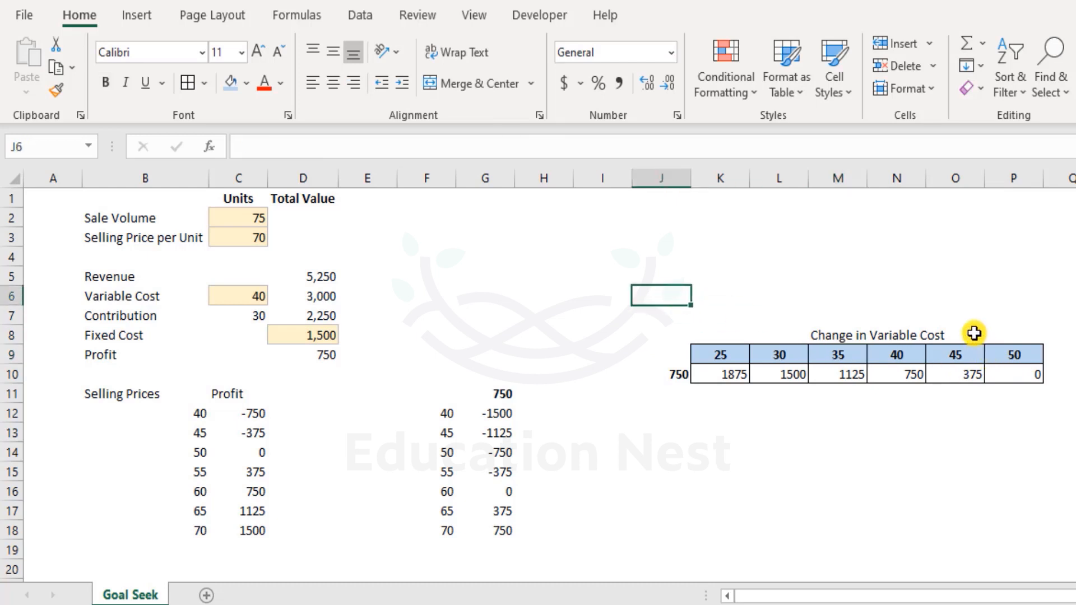
pyautogui.write('Imapct of Change in Variable Cost on')
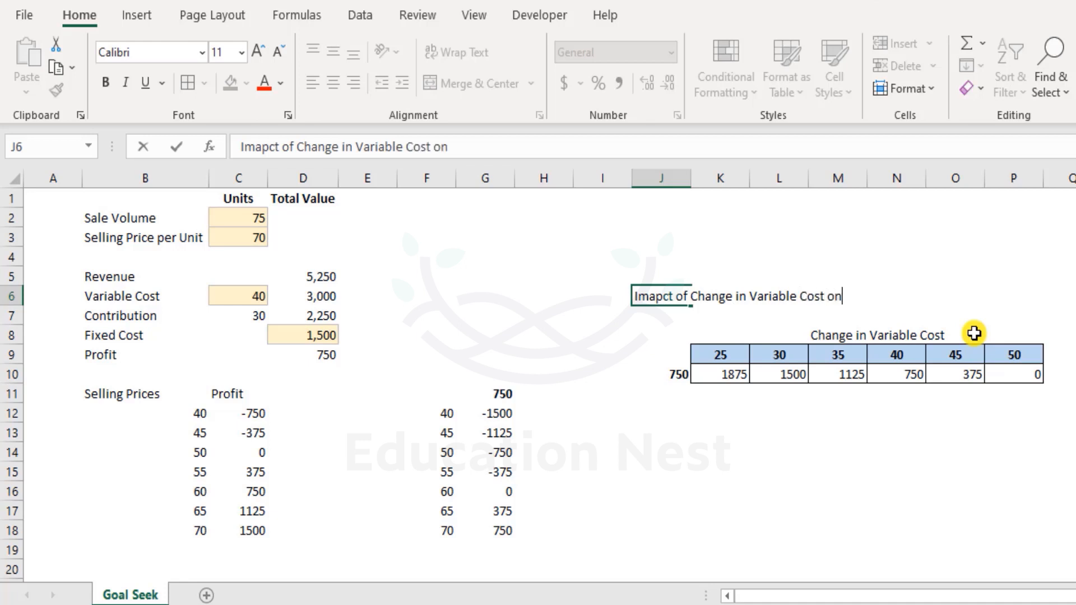
pyautogui.write('Profits')
pyautogui.press('Return')
pyautogui.doubleClick(654, 296)
pyautogui.press('BackSpace')
pyautogui.write('a')
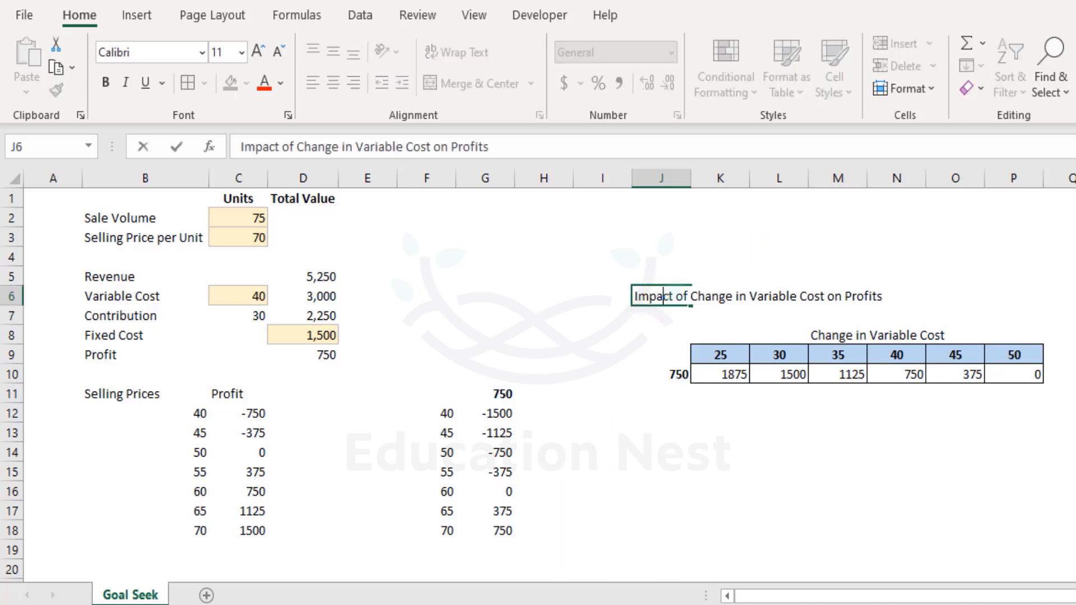
pyautogui.press('Return')
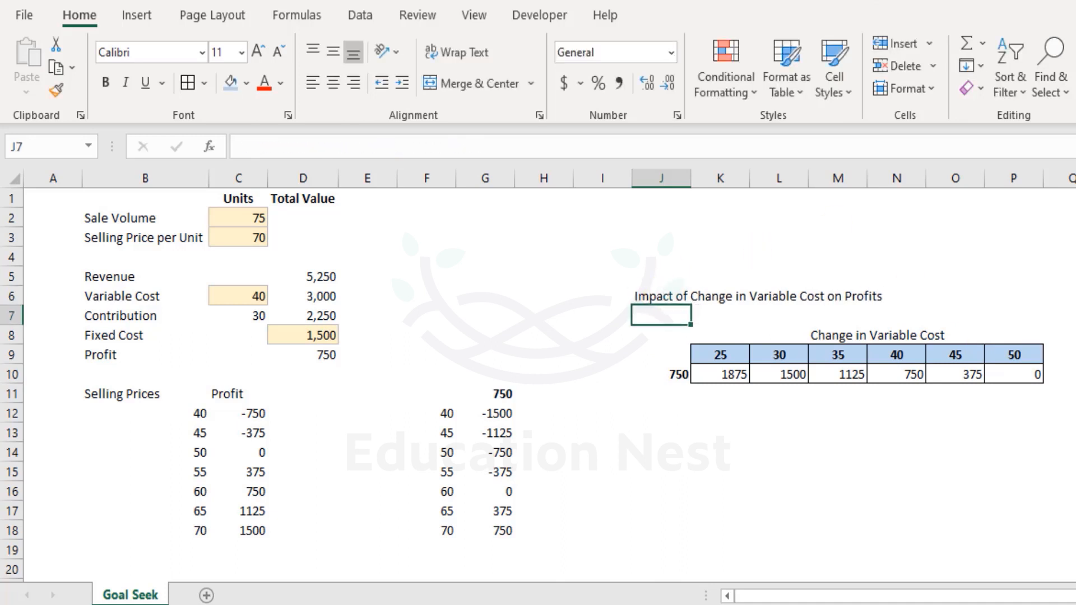
# Step: Copy the title from J6 to F10 above the selling price data table
pyautogui.click(644, 295)
pyautogui.hotkey('ctrl', 'c')
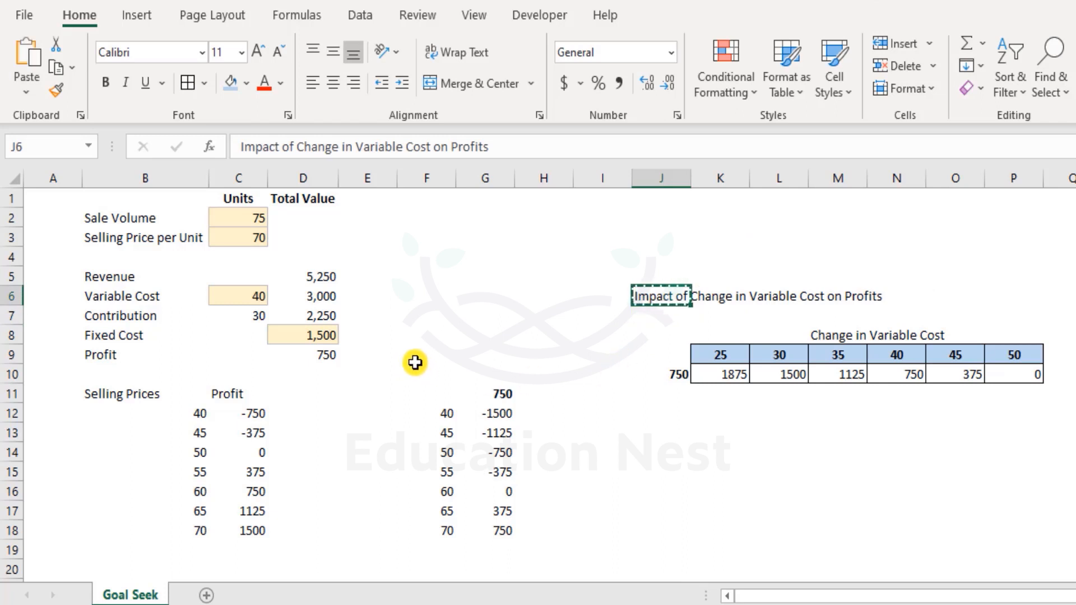
pyautogui.click(373, 381)
pyautogui.hotkey('ctrl', 'v')
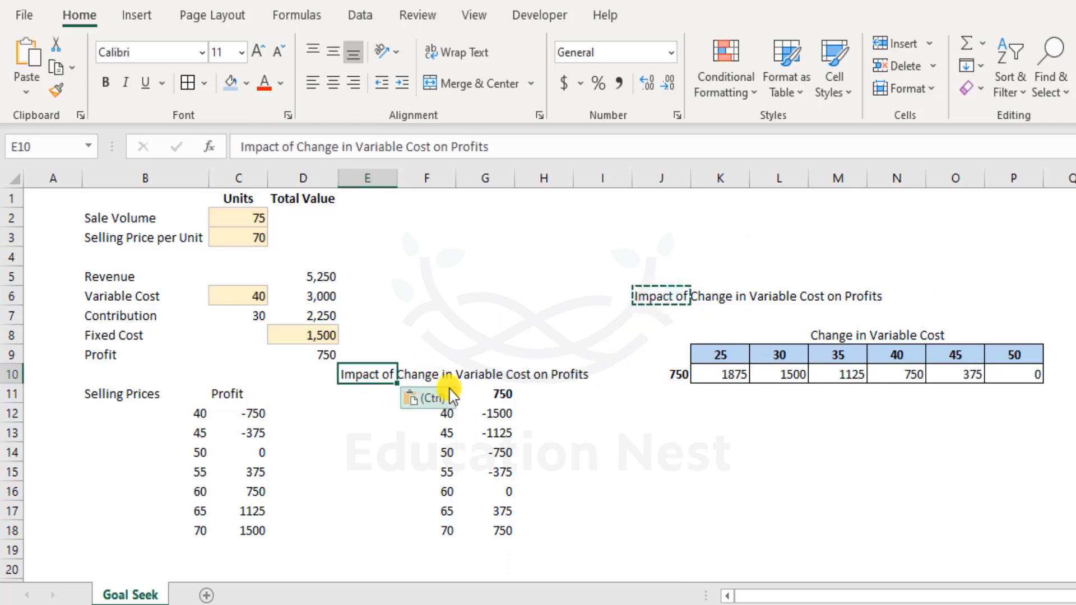
pyautogui.click(426, 369)
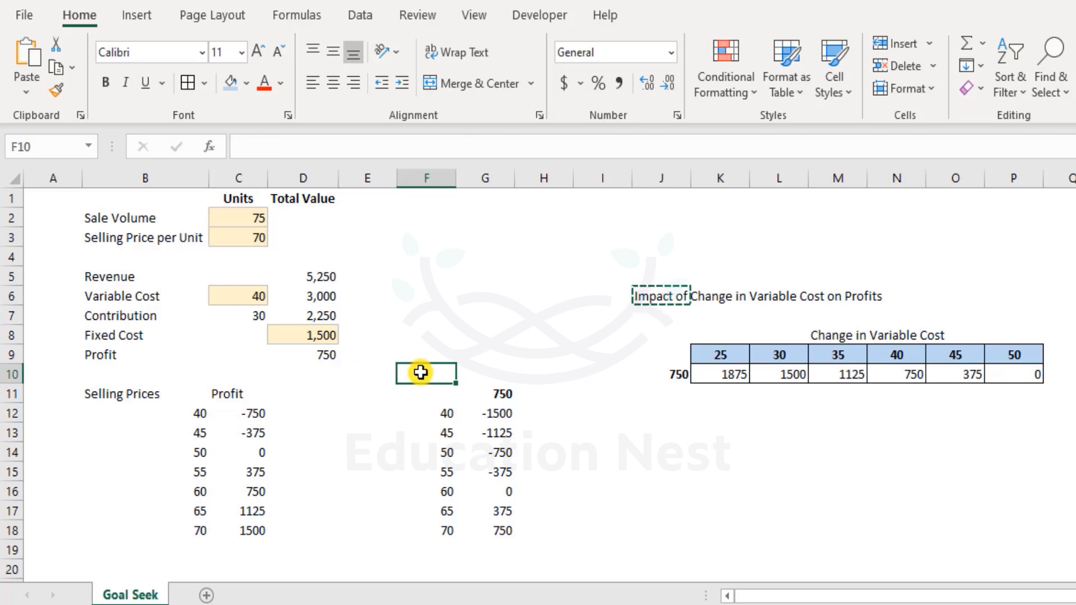
pyautogui.hotkey('ctrl', 'v')
# Step: Reword the copied title as "Impact of Change in Selling Price on Profits" and move it to E10
pyautogui.doubleClick(421, 374)
pyautogui.moveTo(515, 373); pyautogui.dragTo(596, 372)
pyautogui.write('Selling ')
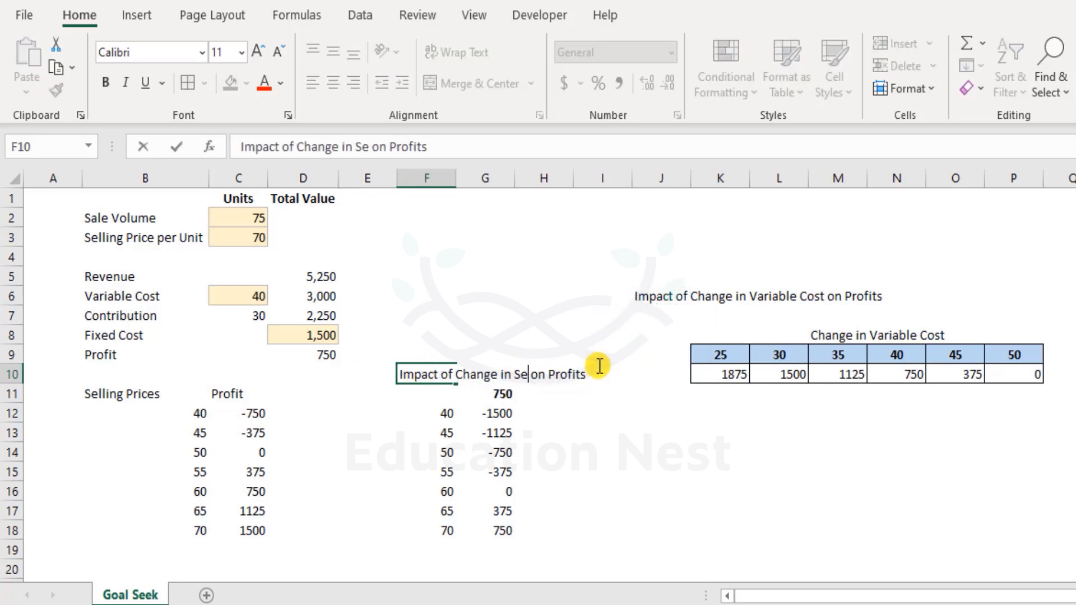
pyautogui.write('Price')
pyautogui.press('Return')
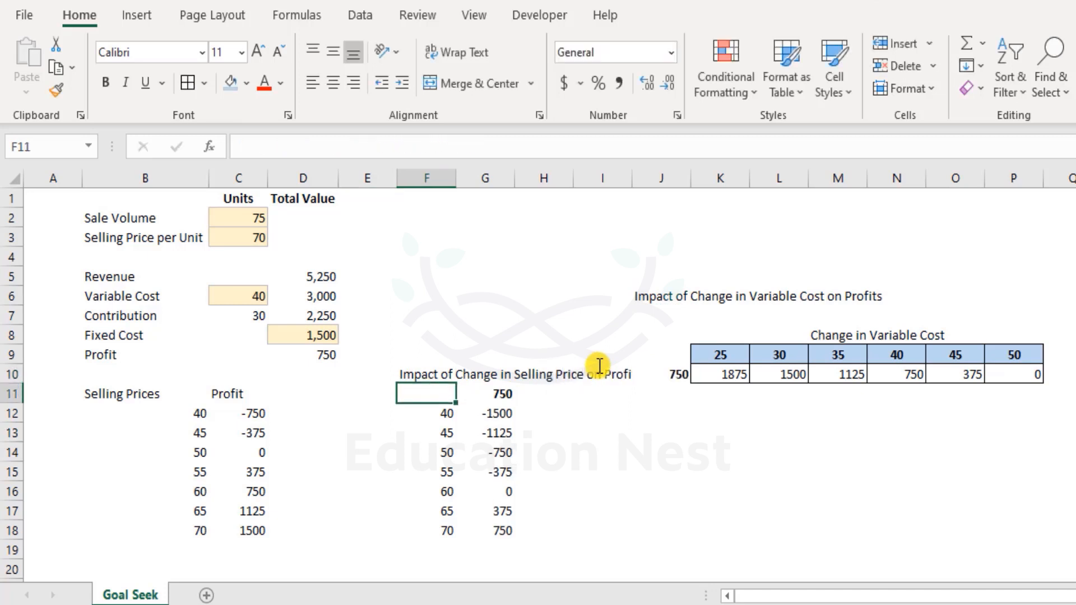
pyautogui.click(430, 376)
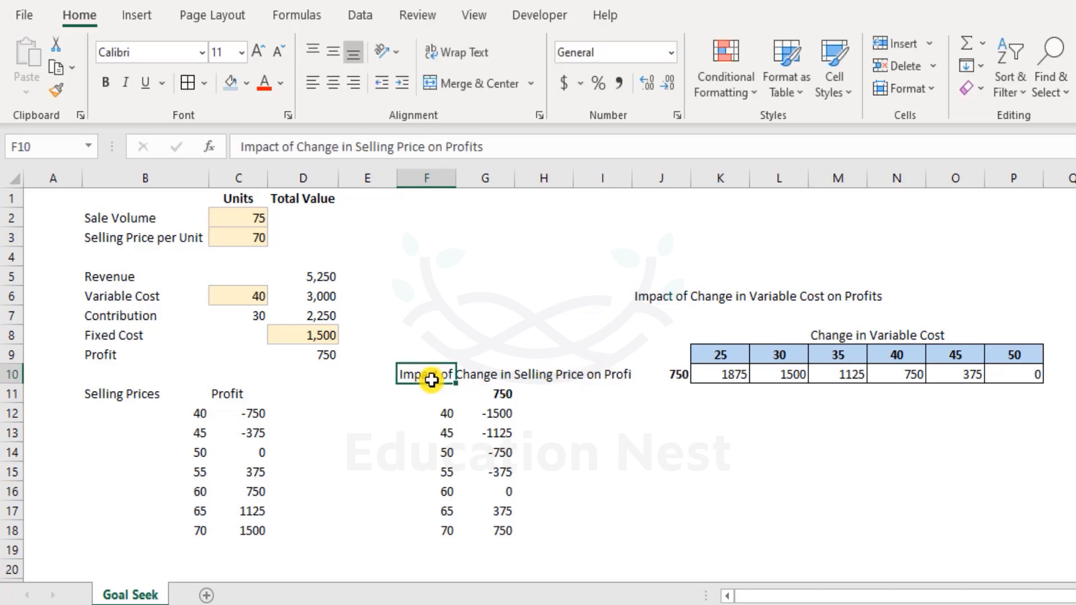
pyautogui.moveTo(432, 385); pyautogui.dragTo(376, 386)
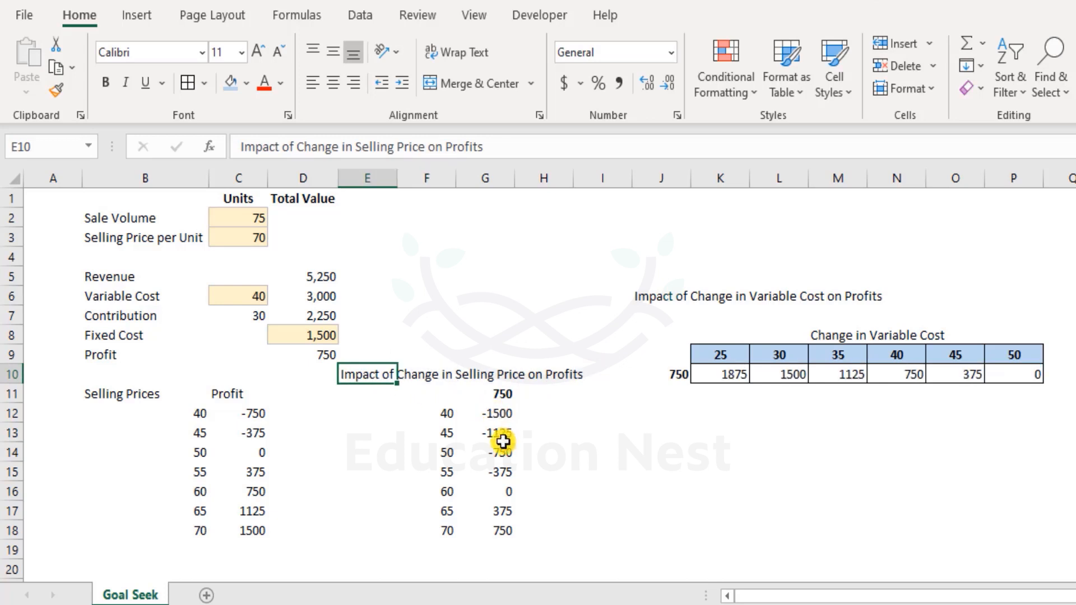
# Step: Add all borders to F12:G18 and give the selling prices in F12:F18 a light blue fill with bold, centred text
pyautogui.moveTo(442, 412); pyautogui.dragTo(509, 527)
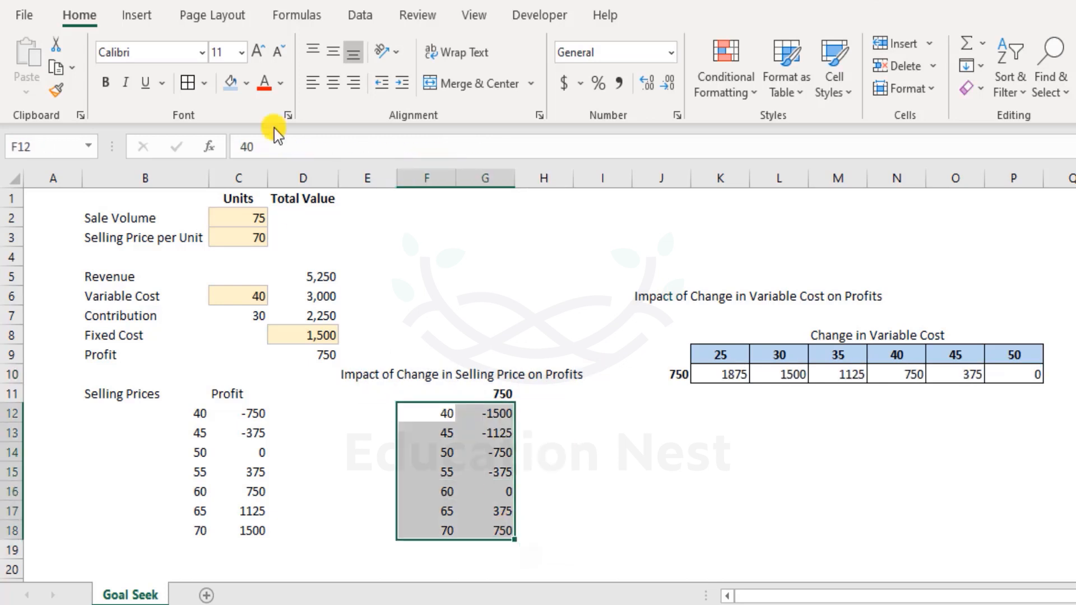
pyautogui.click(188, 83)
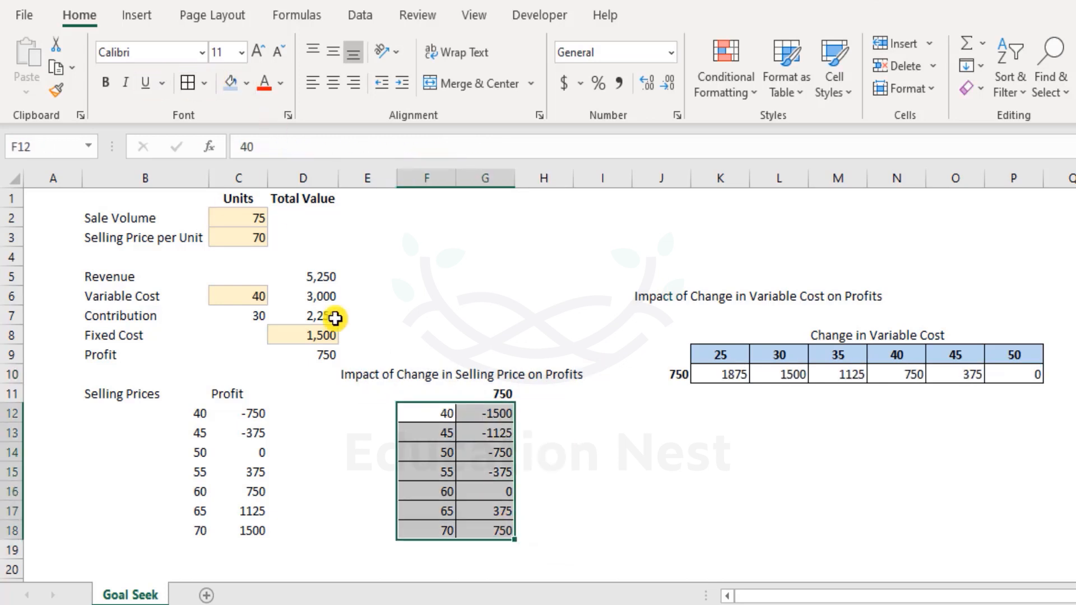
pyautogui.click(439, 415)
pyautogui.moveTo(445, 495); pyautogui.dragTo(444, 528)
pyautogui.click(106, 83)
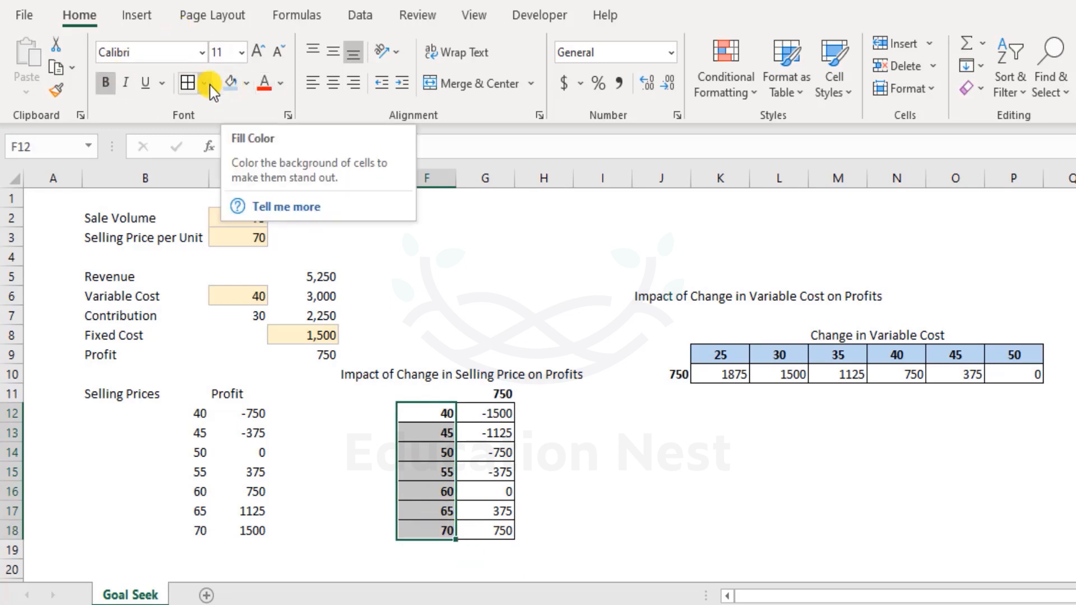
pyautogui.click(232, 85)
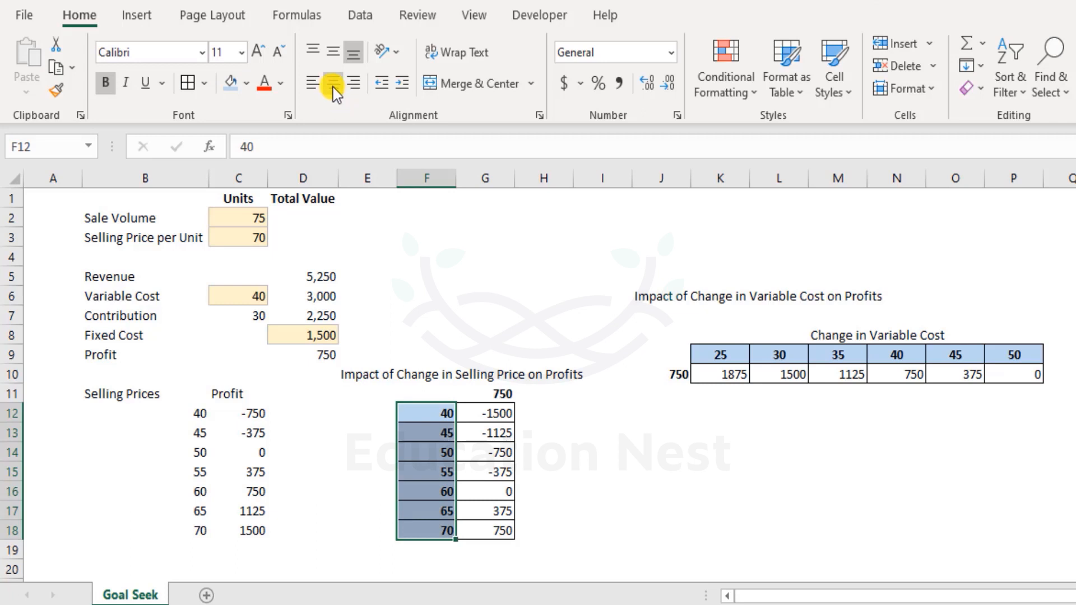
pyautogui.click(334, 85)
pyautogui.click(541, 567)
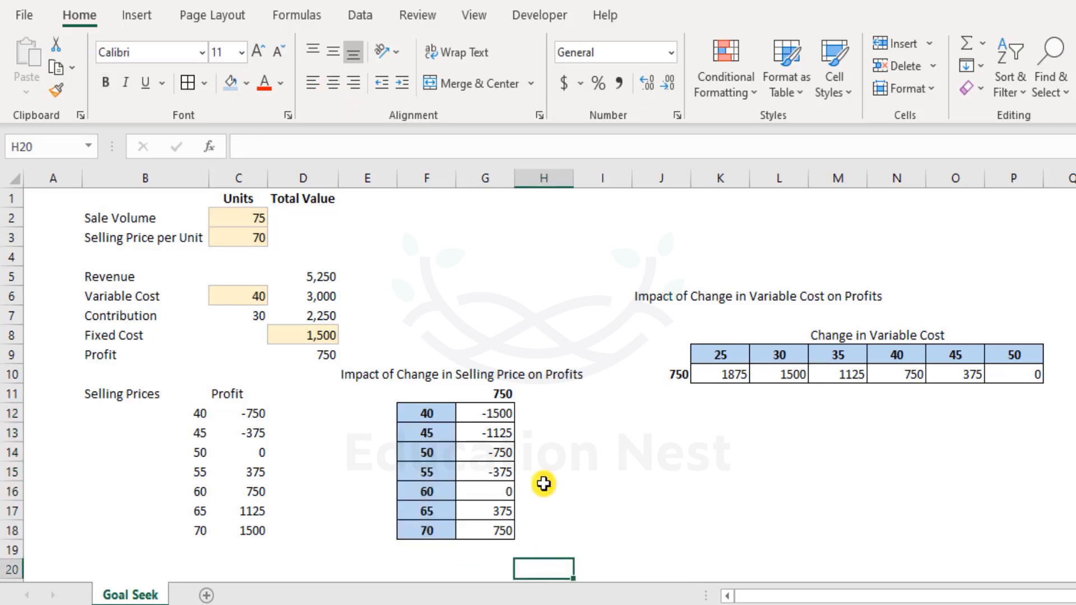
# Step: Centre the linked profit values in G11 and J10 horizontally
pyautogui.click(483, 394)
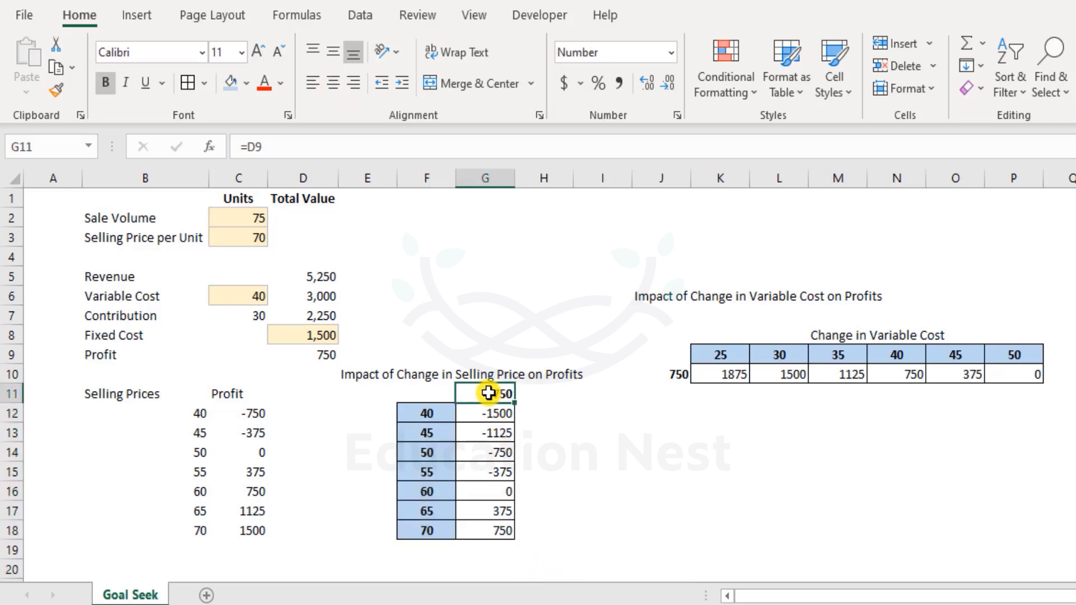
pyautogui.keyDown('ctrl'); pyautogui.click(675, 374); pyautogui.keyUp('ctrl')
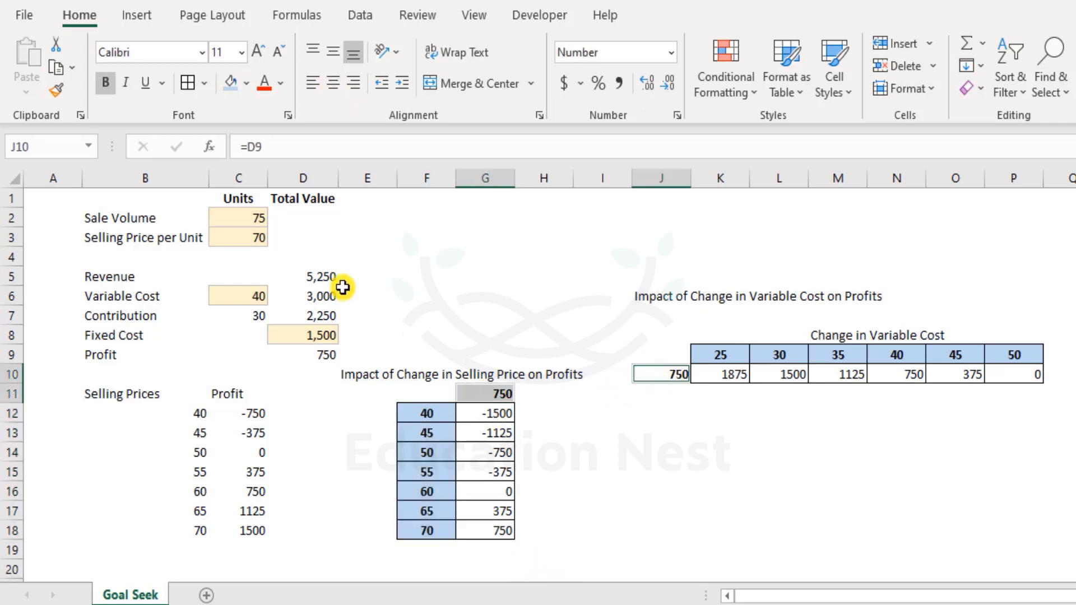
pyautogui.click(333, 53)
pyautogui.click(620, 492)
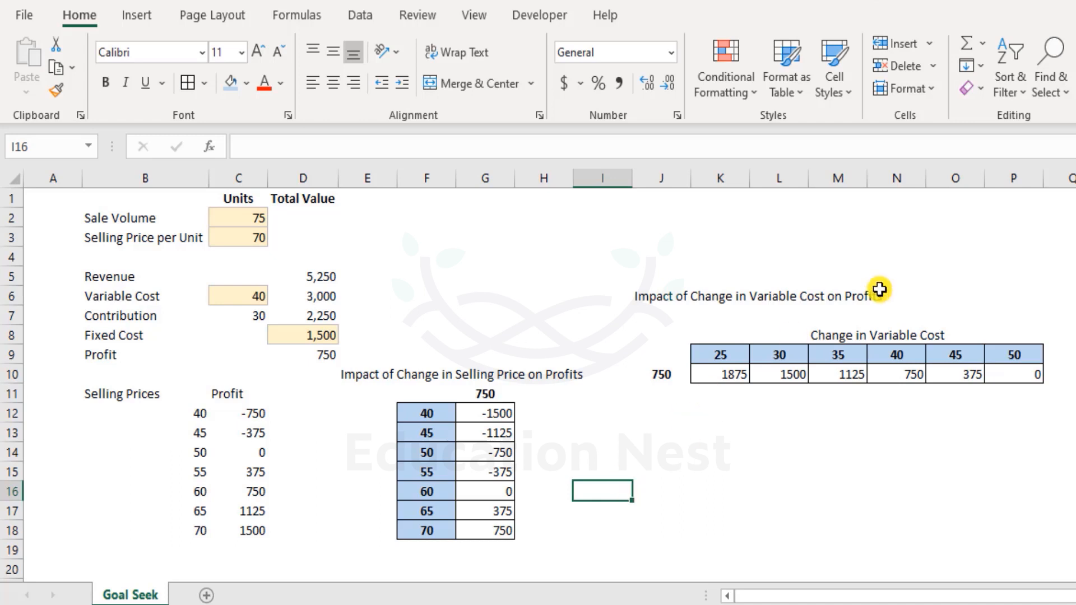
# Step: Examine the variable costs in row 9, the input cell C6 and the table formula in M10
pyautogui.moveTo(787, 355); pyautogui.dragTo(1002, 356)
pyautogui.click(827, 354)
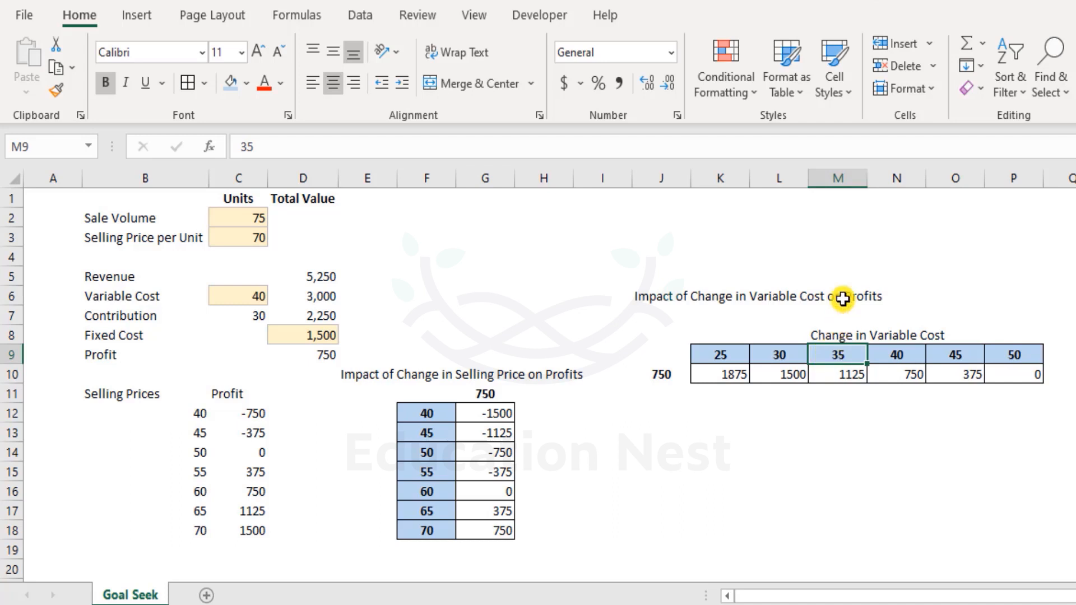
pyautogui.click(234, 289)
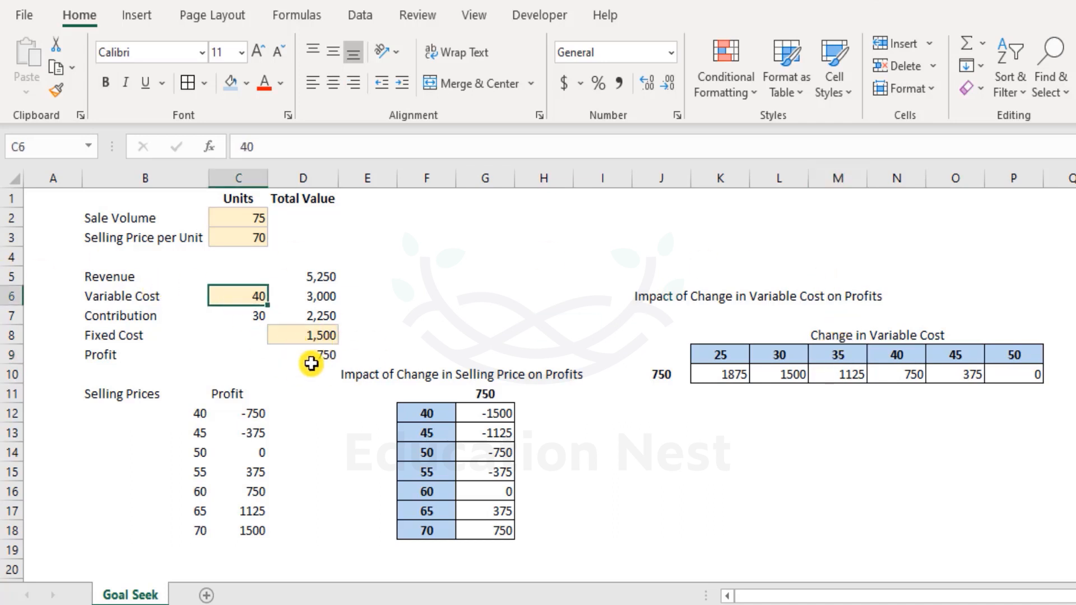
pyautogui.click(850, 375)
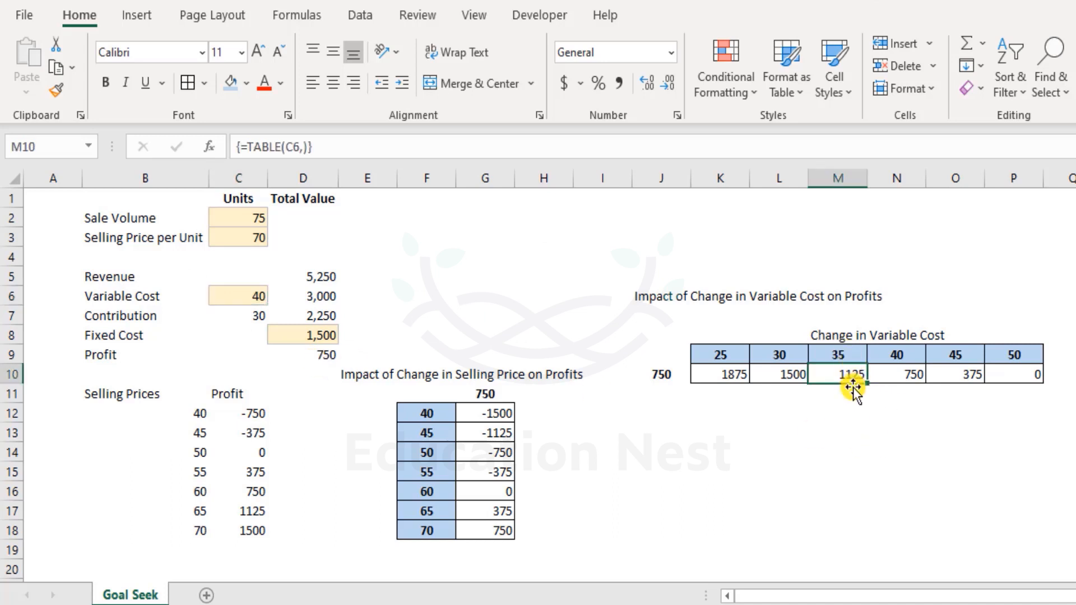
# Step: Examine the table formula in K10, the selling prices in F12:F18 and the data table results in G12:G18
pyautogui.press('Left')
pyautogui.press('Left')
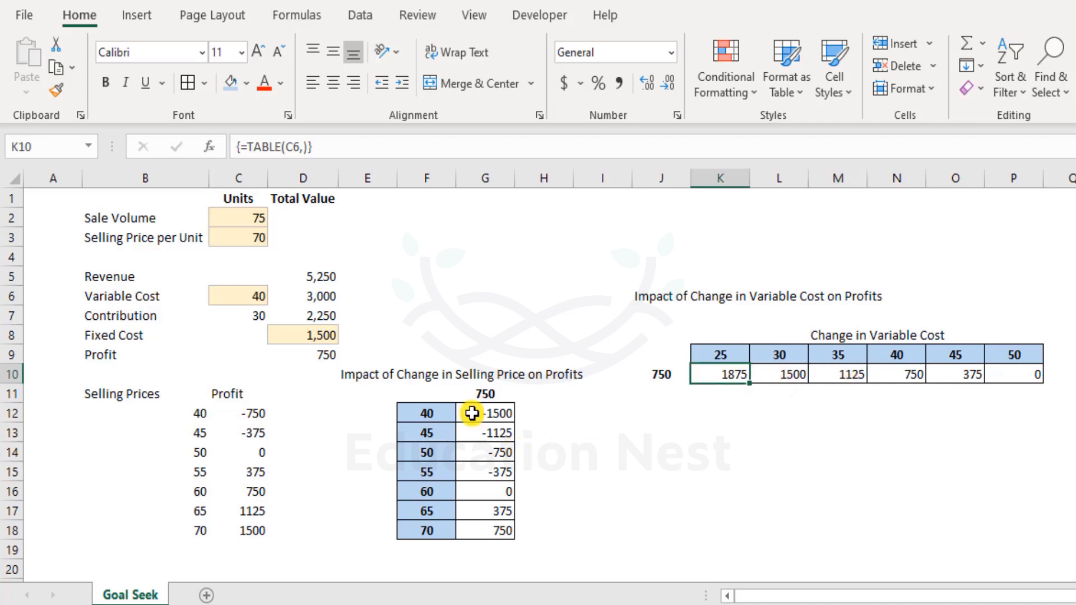
pyautogui.click(425, 414)
pyautogui.moveTo(429, 472); pyautogui.dragTo(430, 527)
pyautogui.moveTo(504, 416); pyautogui.dragTo(500, 525)
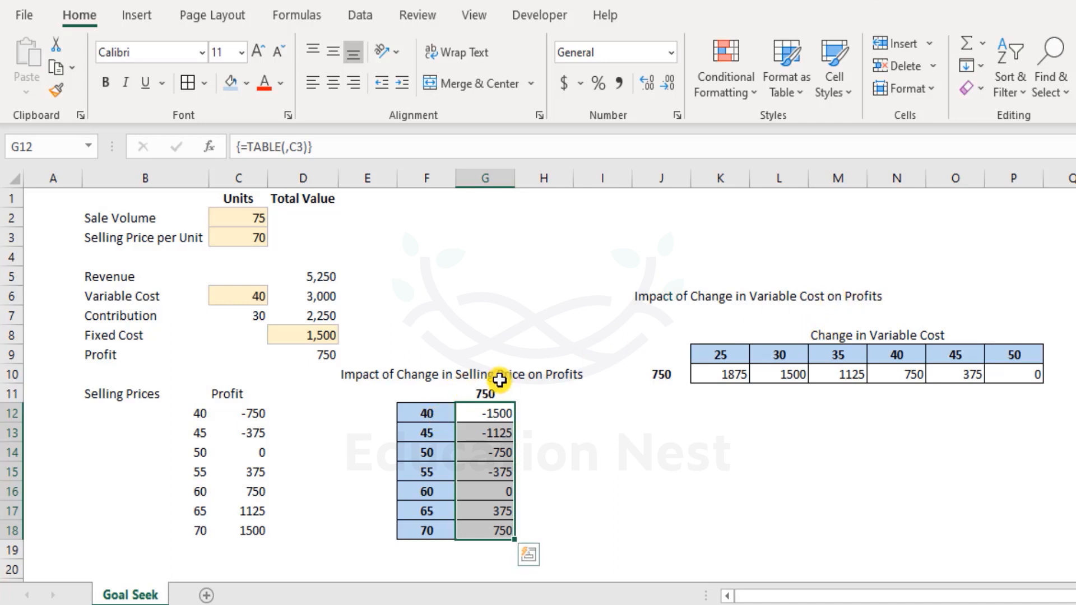
pyautogui.click(881, 335)
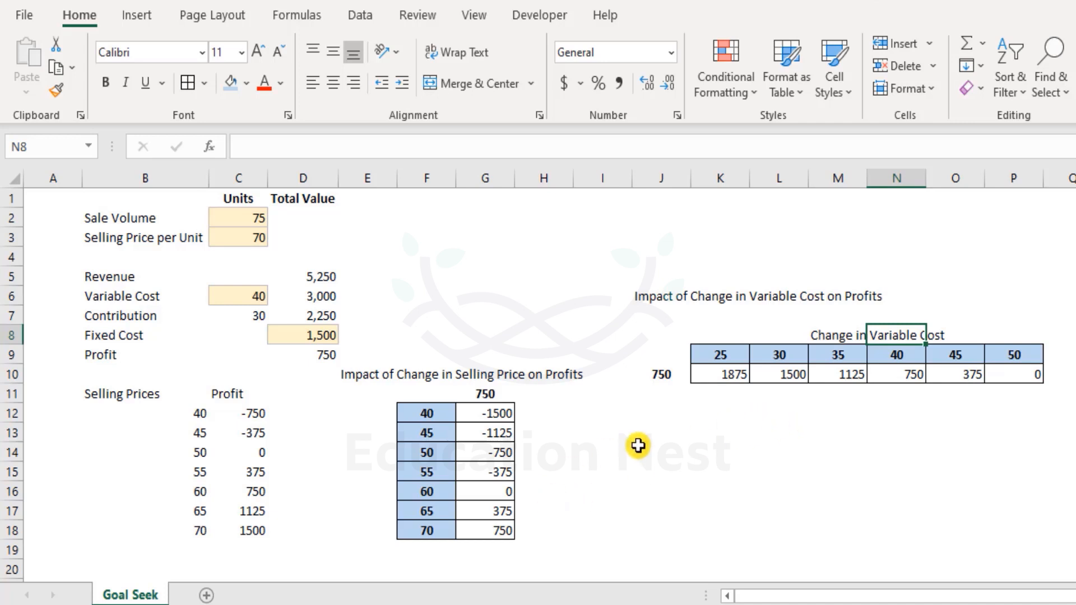
# Step: Copy the formatted selling prices in F12:F18 to K17:K23 as the row values of a new table
pyautogui.click(665, 472)
pyautogui.scroll(-1, 689, 471)
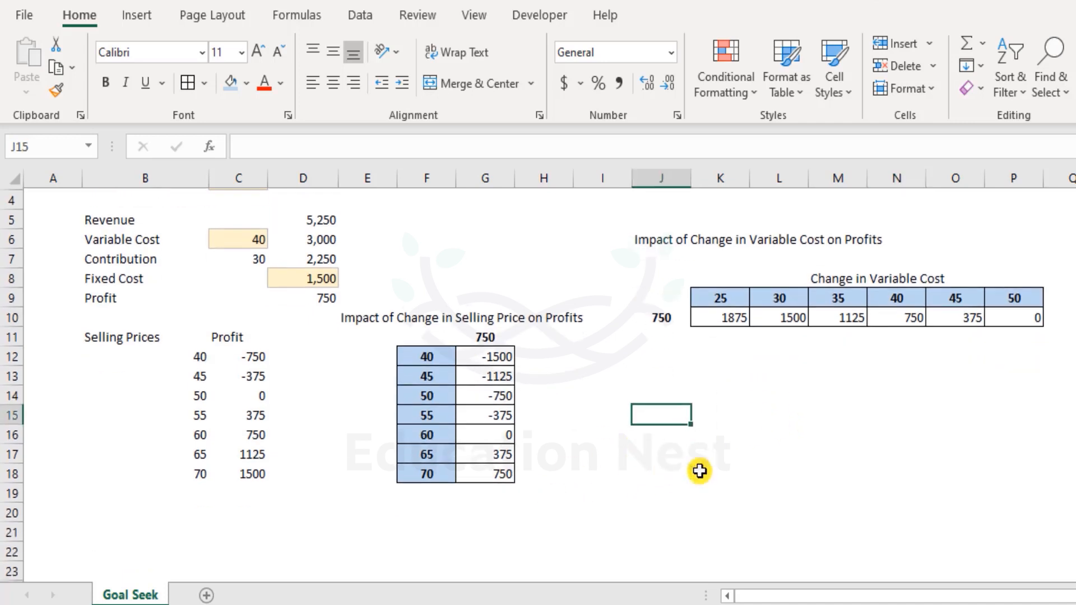
pyautogui.moveTo(427, 355); pyautogui.dragTo(440, 466)
pyautogui.hotkey('ctrl', 'c')
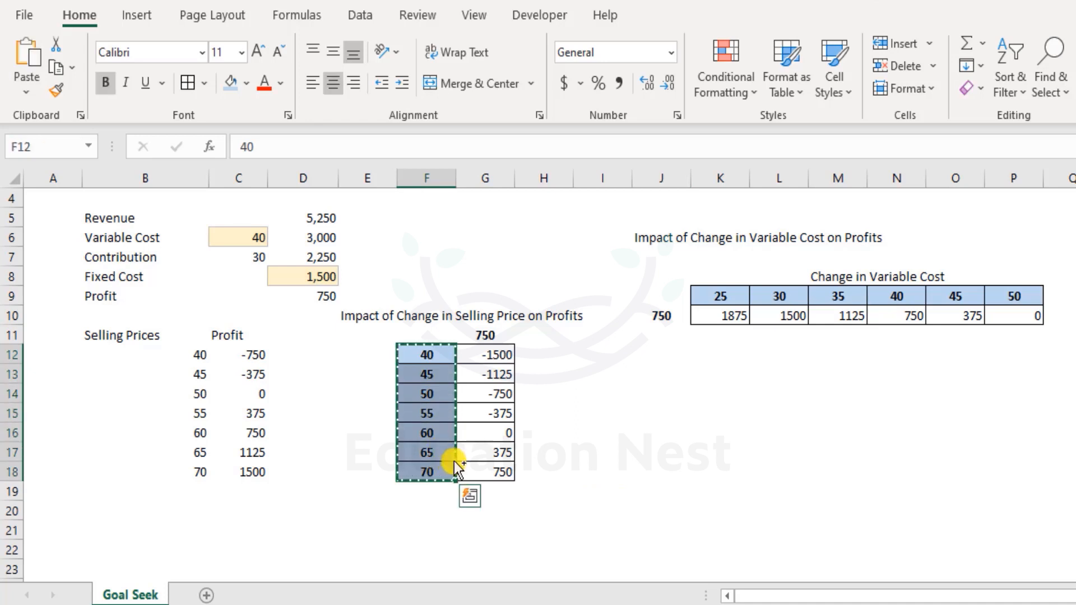
pyautogui.click(685, 454)
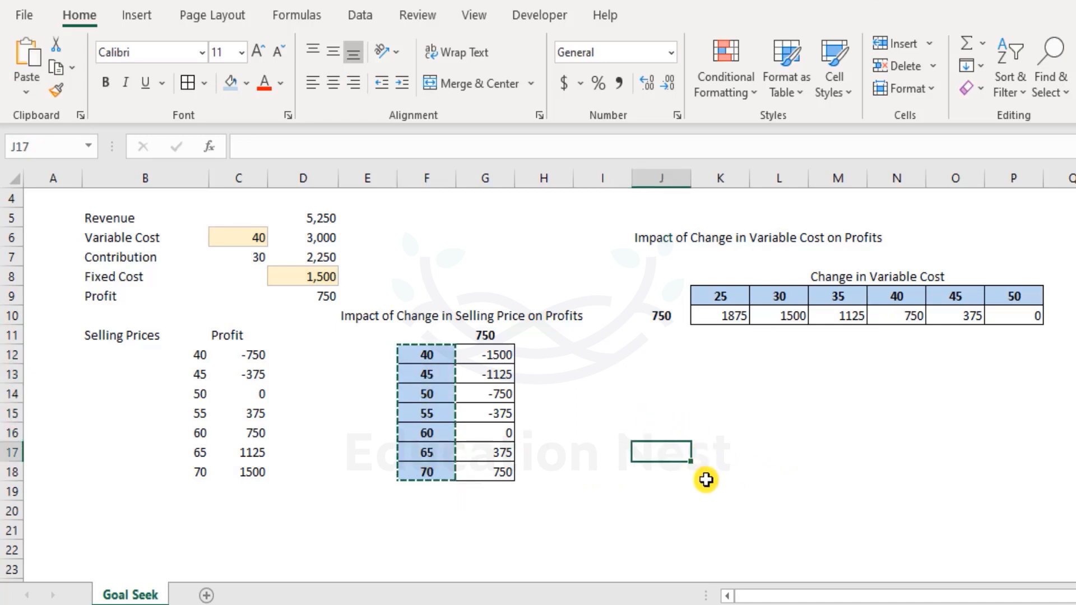
pyautogui.click(712, 453)
pyautogui.hotkey('ctrl', 'v')
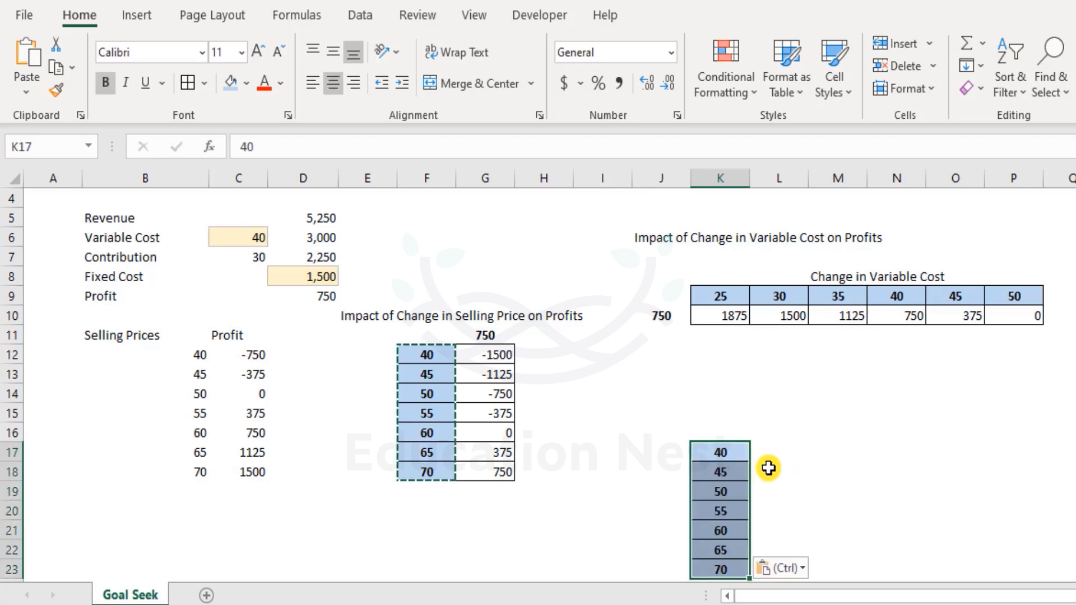
pyautogui.scroll(-2, 758, 454)
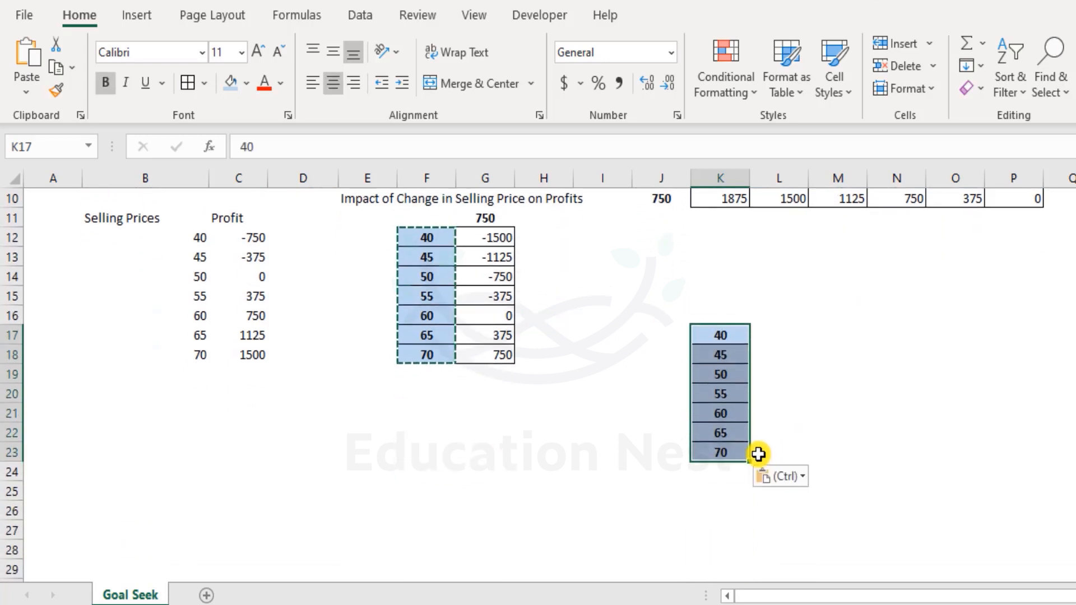
# Step: Enter the label "Change in Selling Price" in J17, beside the copied selling prices
pyautogui.click(669, 337)
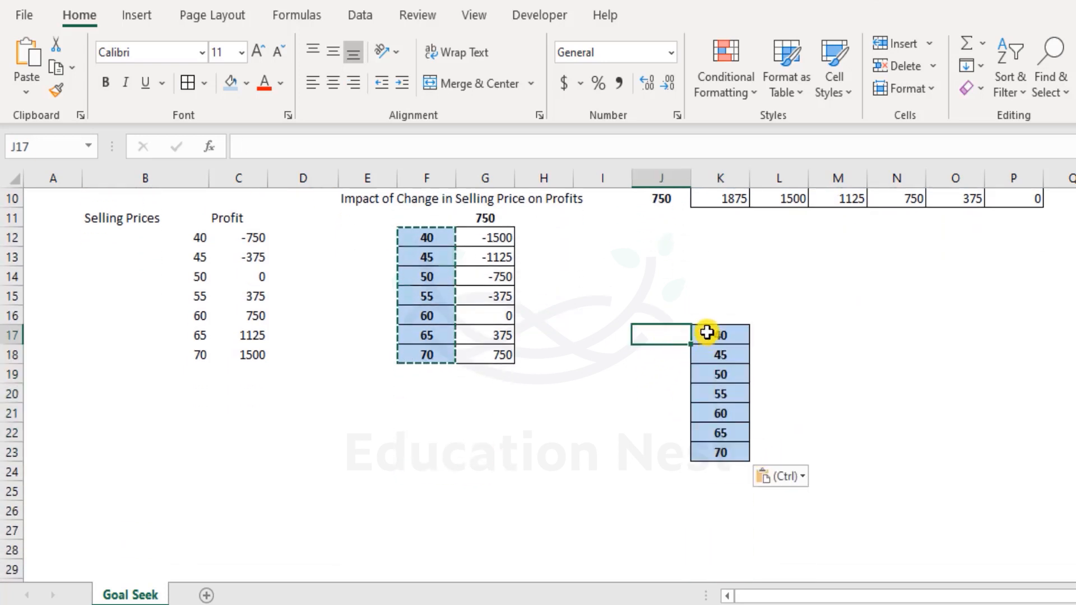
pyautogui.write('Change in')
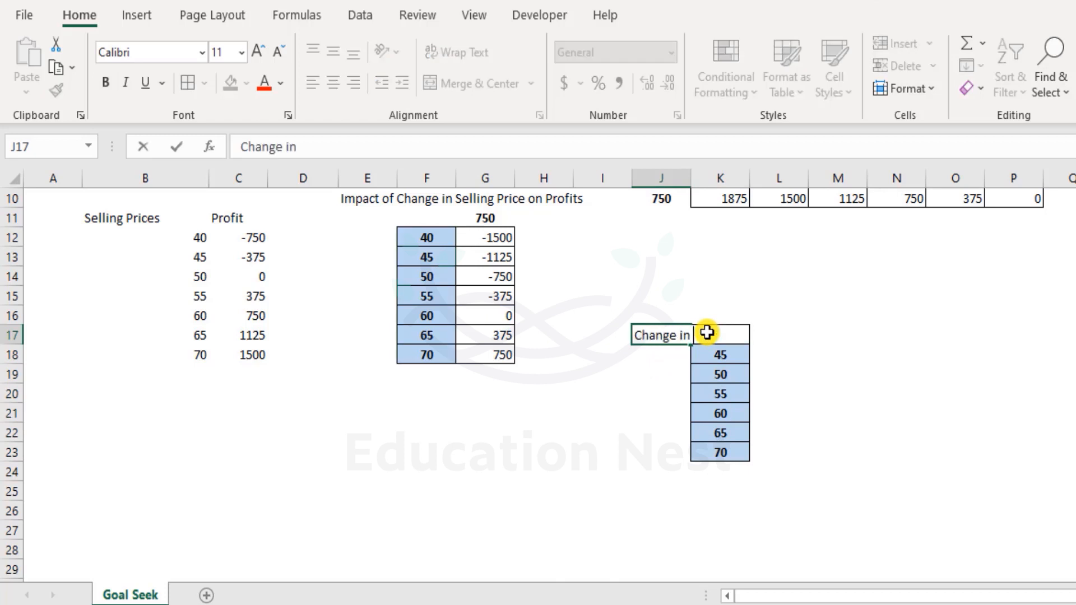
pyautogui.write(' Selling Pric')
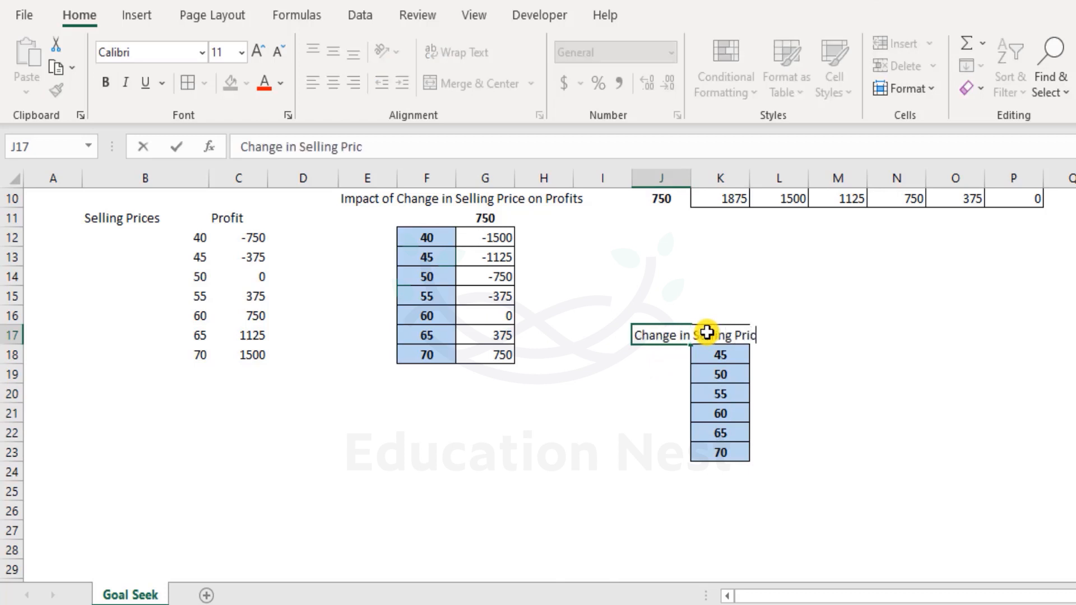
pyautogui.write('e')
pyautogui.press('Return')
# Step: Merge and centre J17:J23 and rotate the label's text up
pyautogui.moveTo(670, 332); pyautogui.dragTo(682, 455)
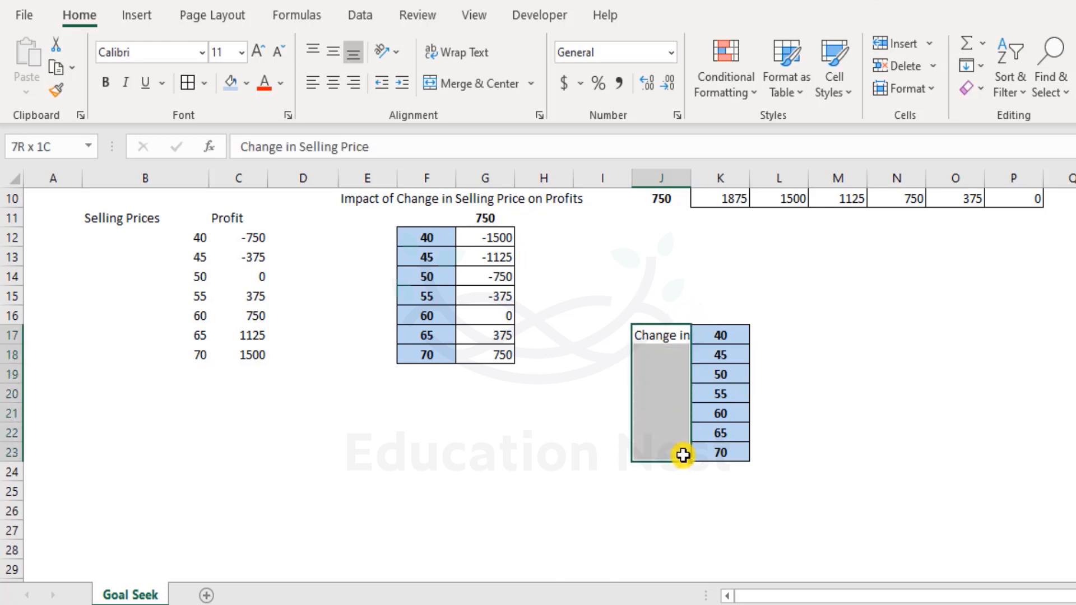
pyautogui.click(479, 90)
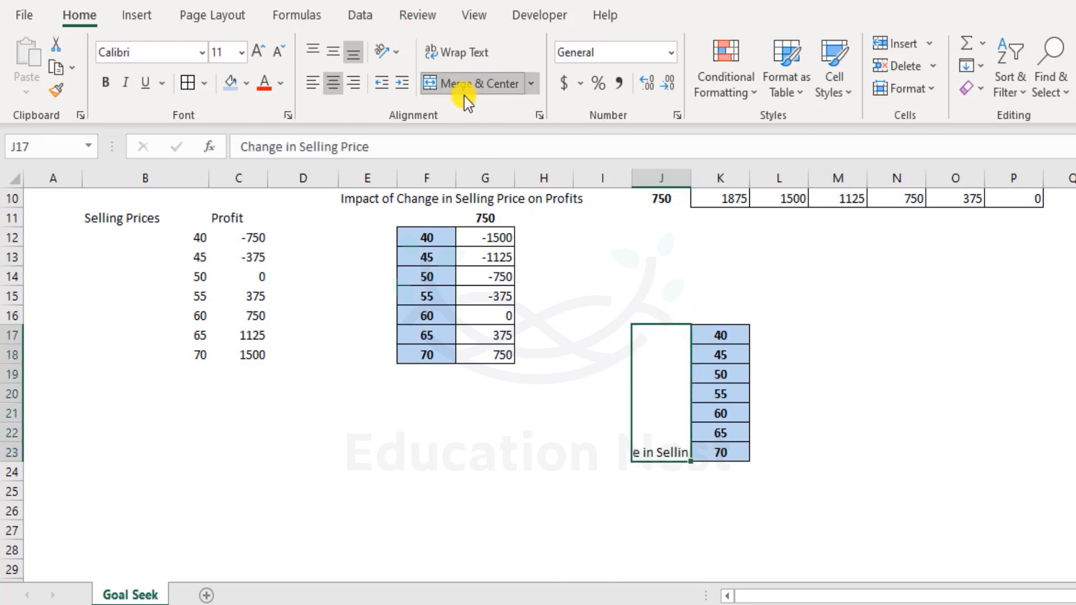
pyautogui.click(389, 53)
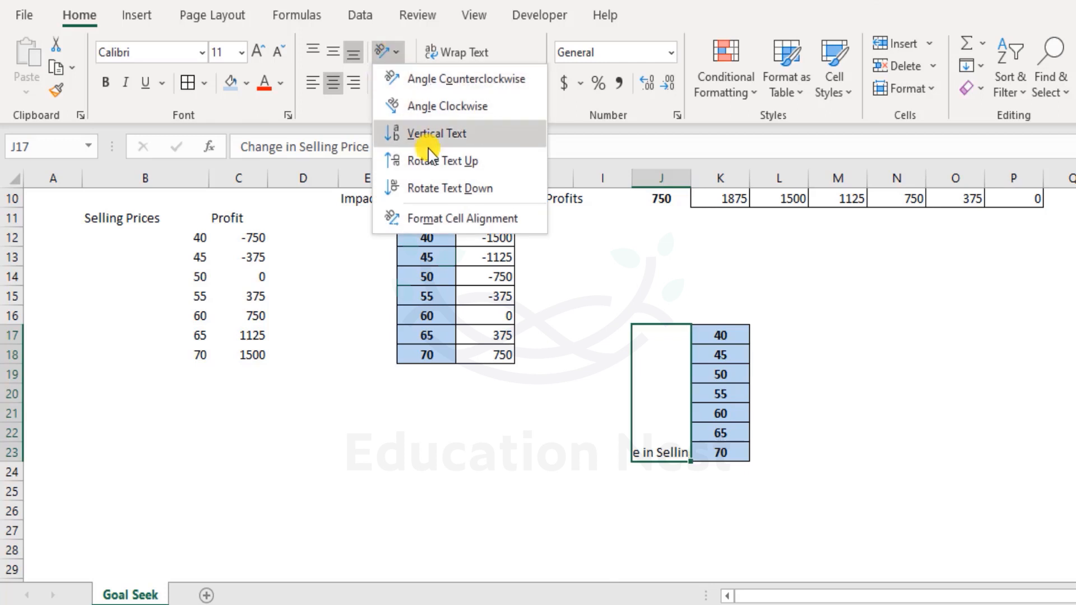
pyautogui.click(502, 163)
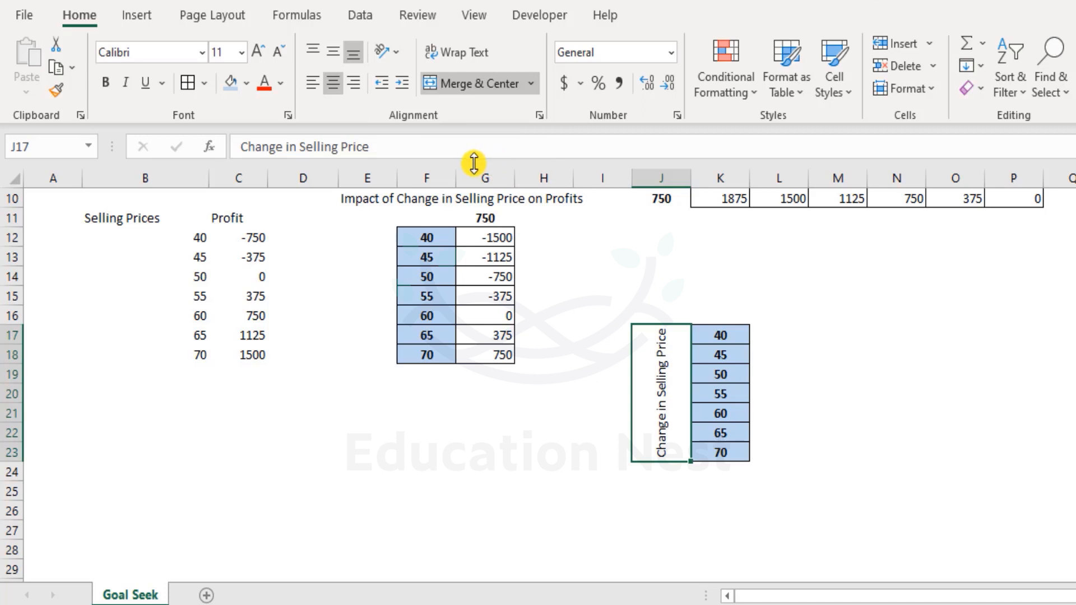
# Step: Copy the "Change in Variable Cost" heading and its cost values from K8:P9 to L15:Q16
pyautogui.click(774, 335)
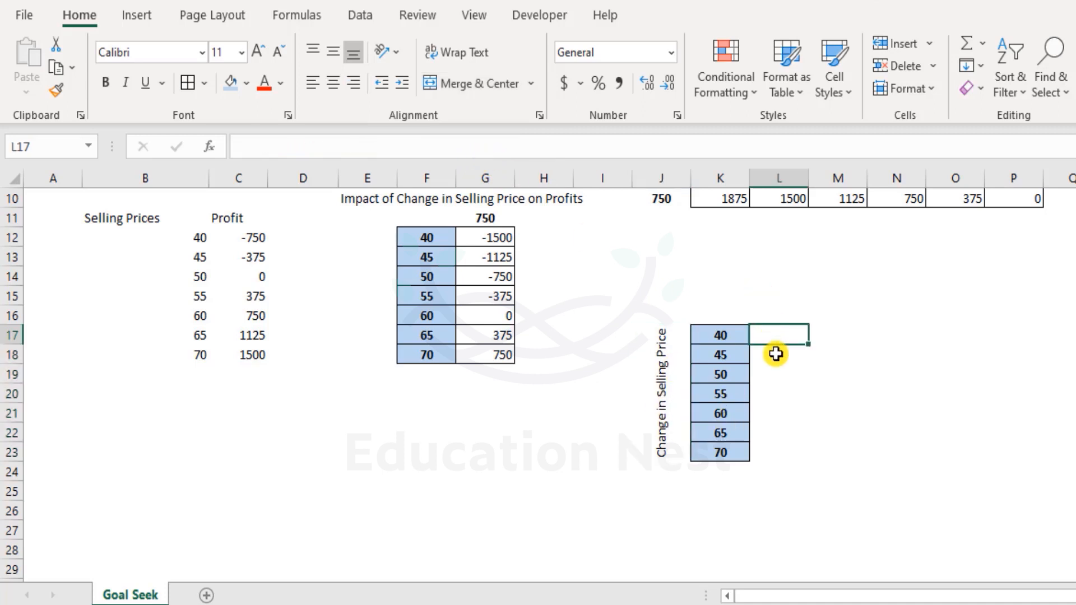
pyautogui.scroll(2, 710, 338)
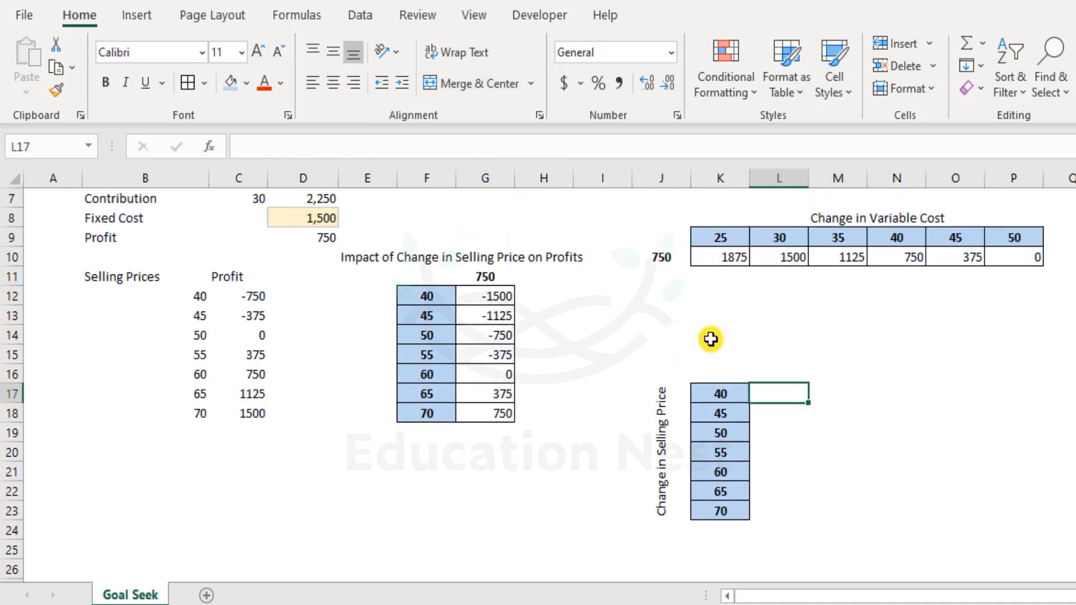
pyautogui.moveTo(727, 296); pyautogui.dragTo(988, 277)
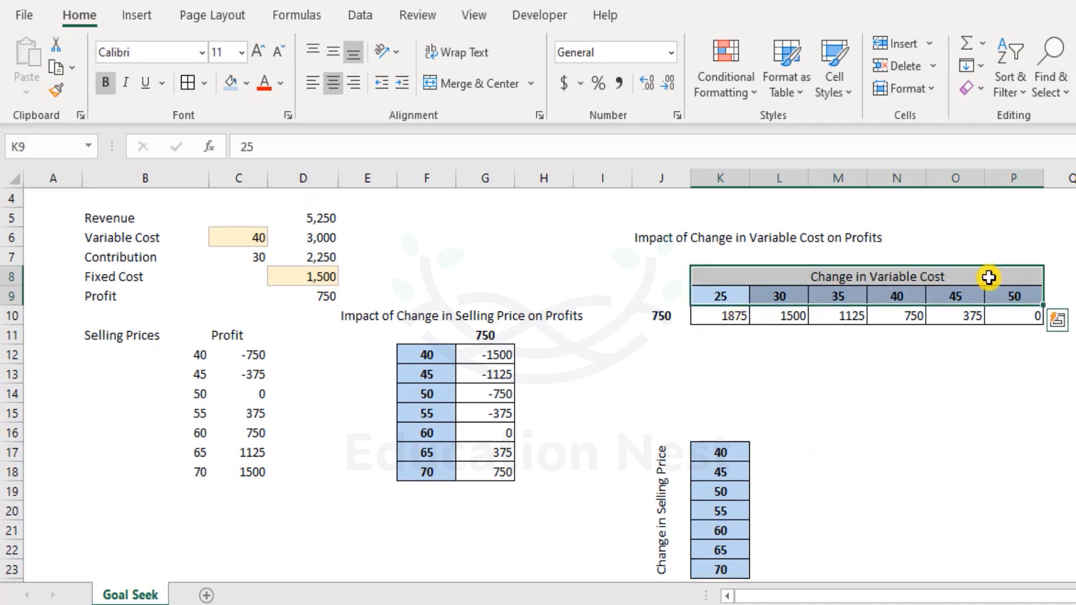
pyautogui.hotkey('ctrl', 'c')
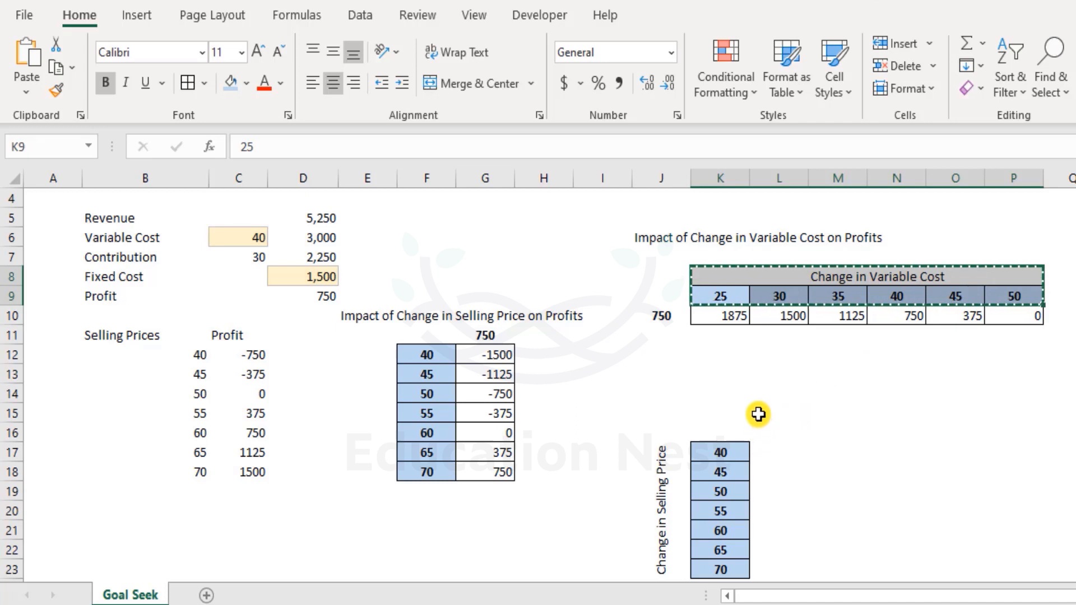
pyautogui.click(758, 414)
pyautogui.hotkey('ctrl', 'v')
pyautogui.click(908, 528)
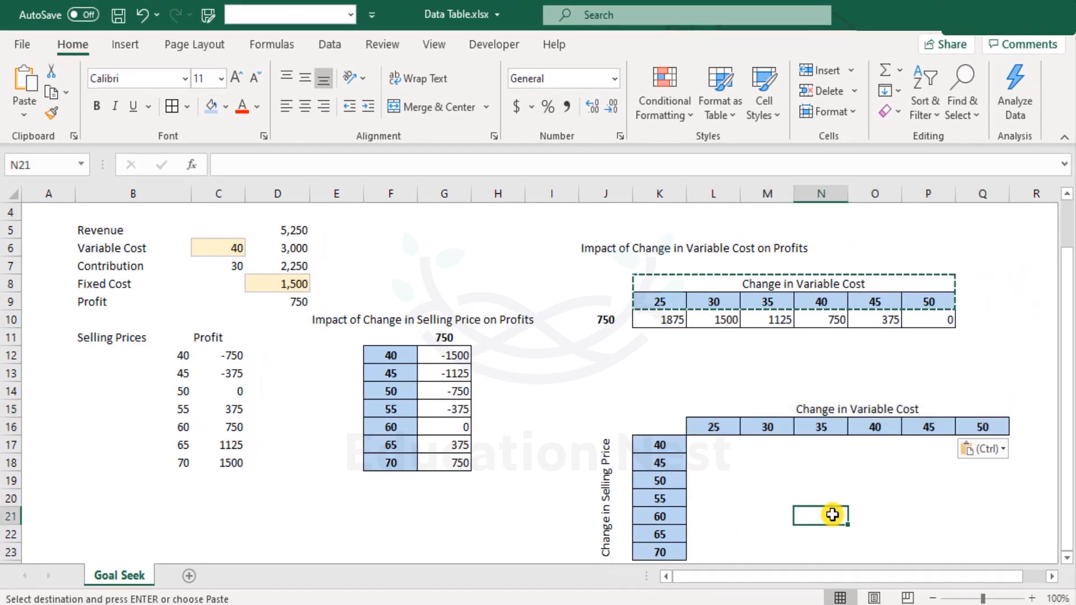
# Step: Examine the selling prices in K17:K23, the variable costs in L16:Q16 and the profit formula in D9
pyautogui.scroll(-1, 817, 524)
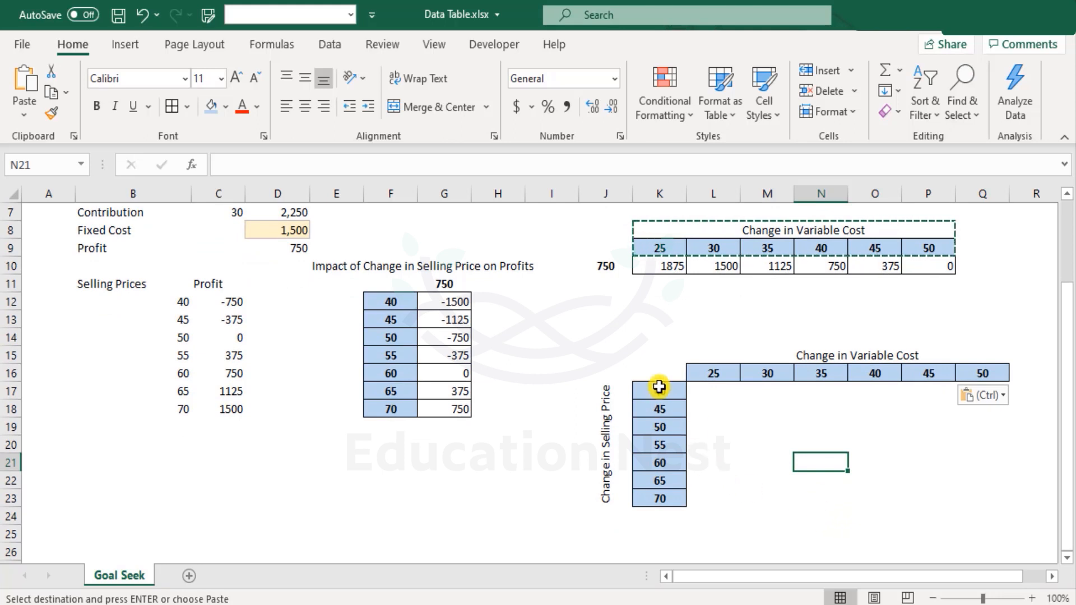
pyautogui.moveTo(659, 391); pyautogui.dragTo(664, 497)
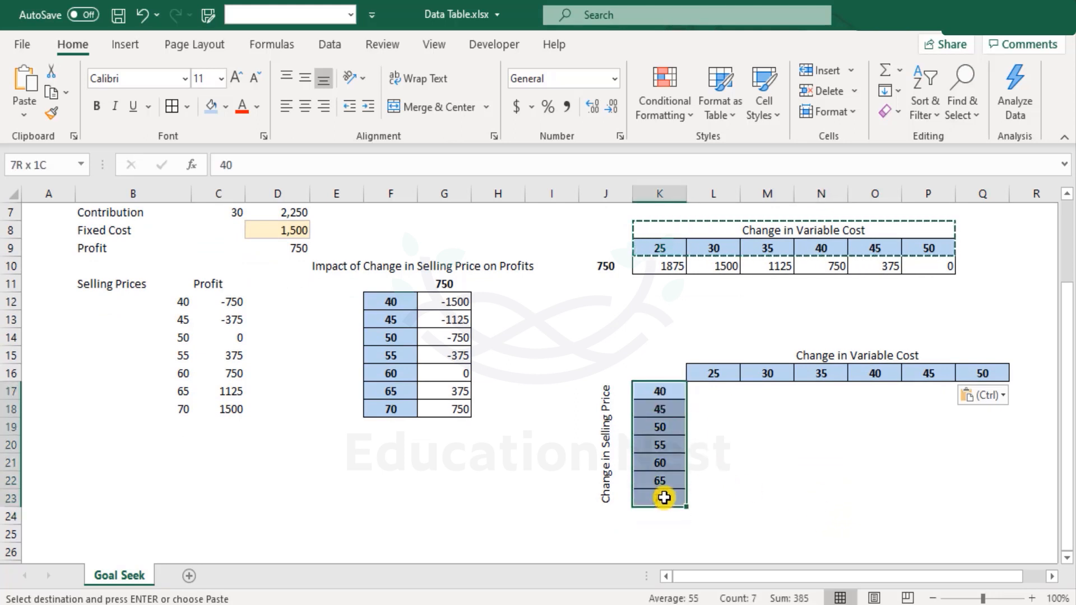
pyautogui.moveTo(713, 372); pyautogui.dragTo(982, 367)
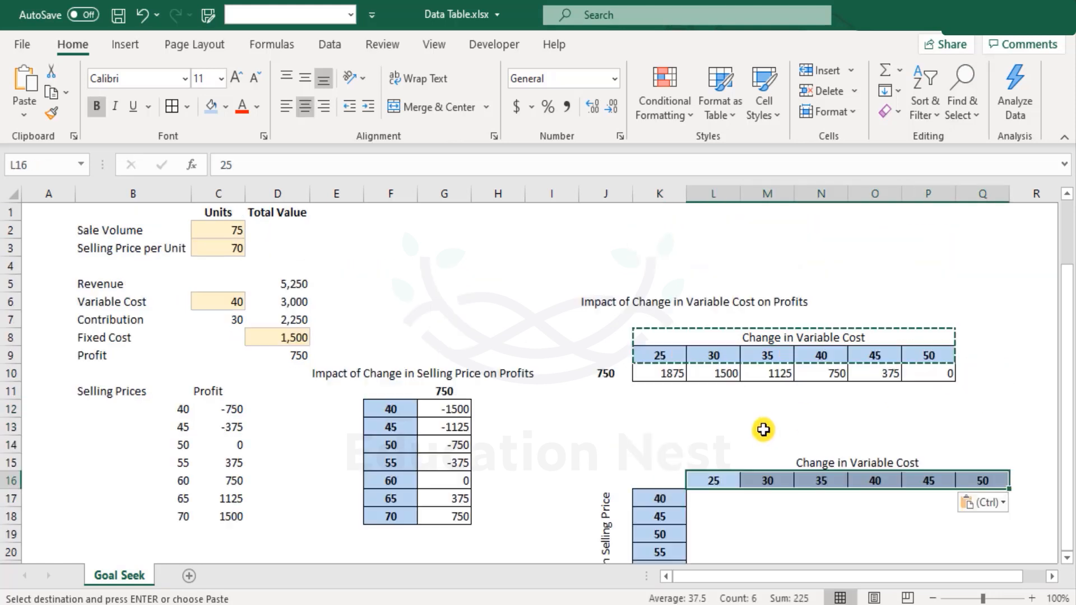
pyautogui.scroll(2, 763, 362)
pyautogui.click(299, 356)
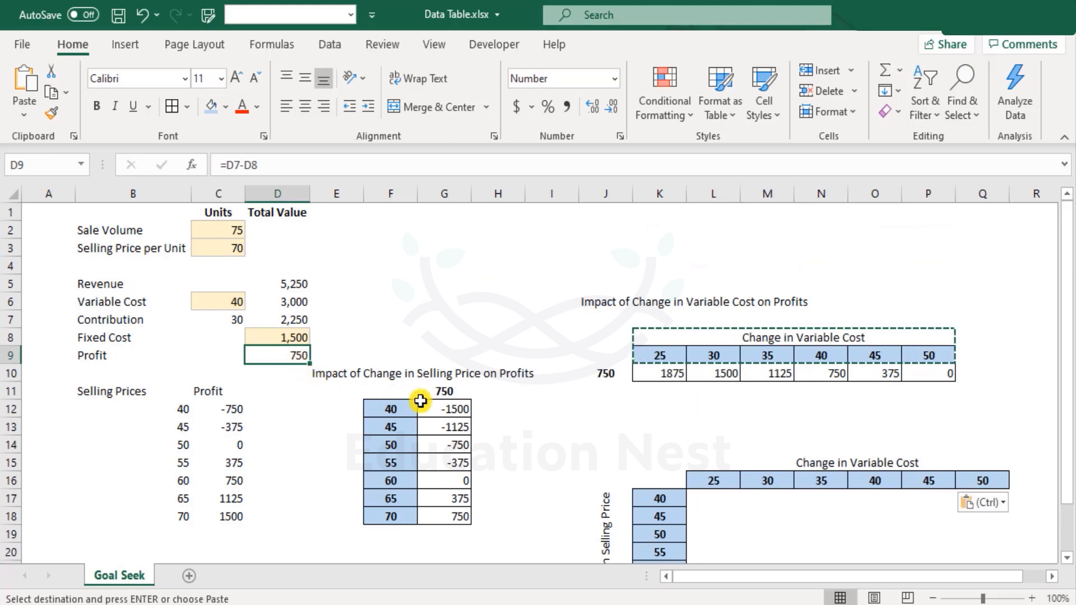
# Step: Link the new table's corner cell K16 to the profit with the formula =D9
pyautogui.scroll(-1, 539, 406)
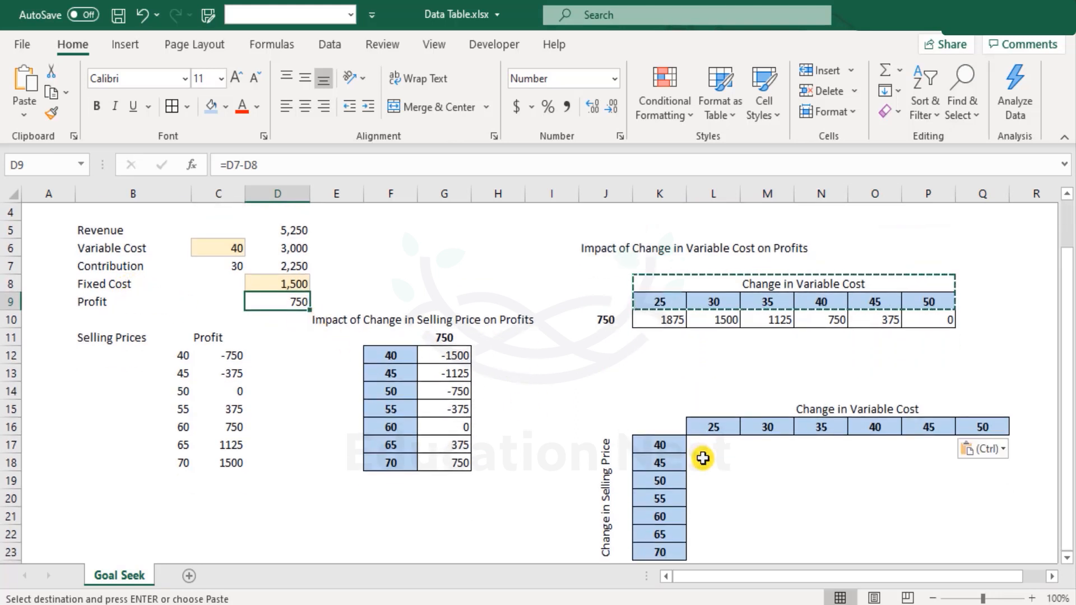
pyautogui.click(664, 428)
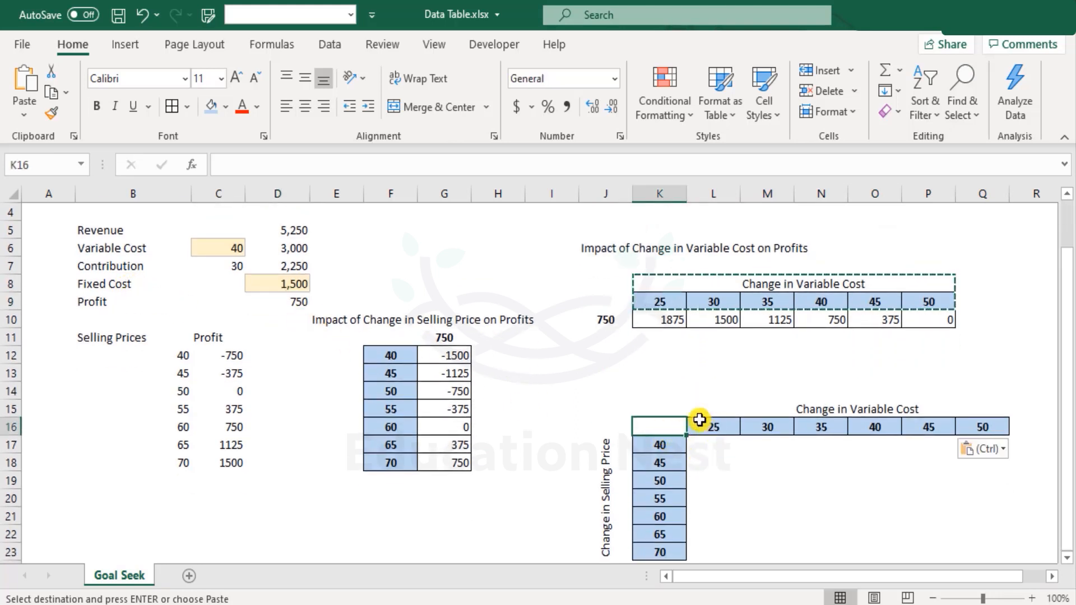
pyautogui.write('=')
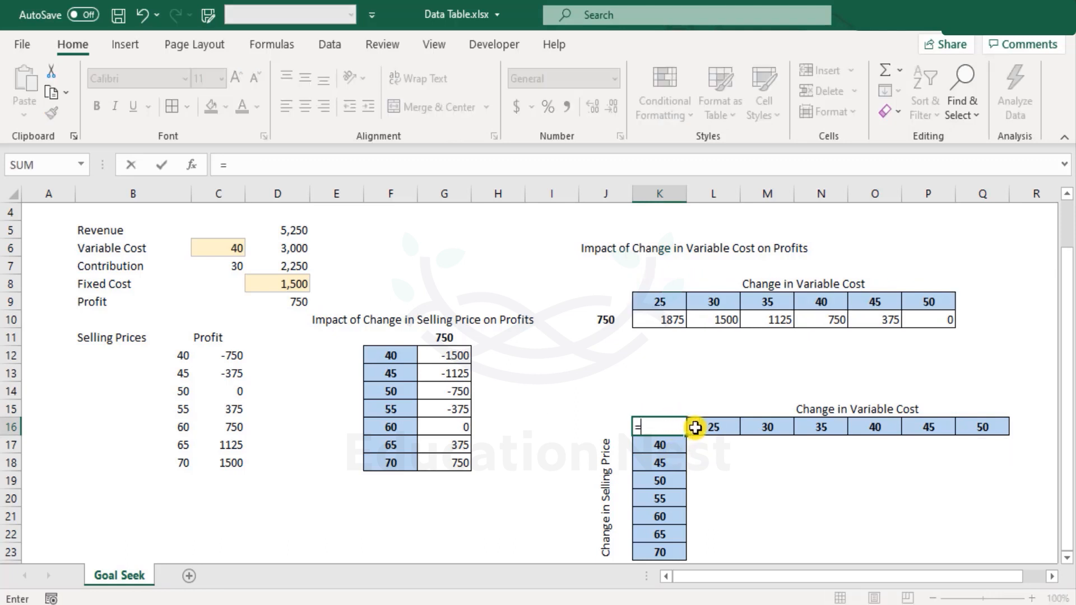
pyautogui.click(293, 301)
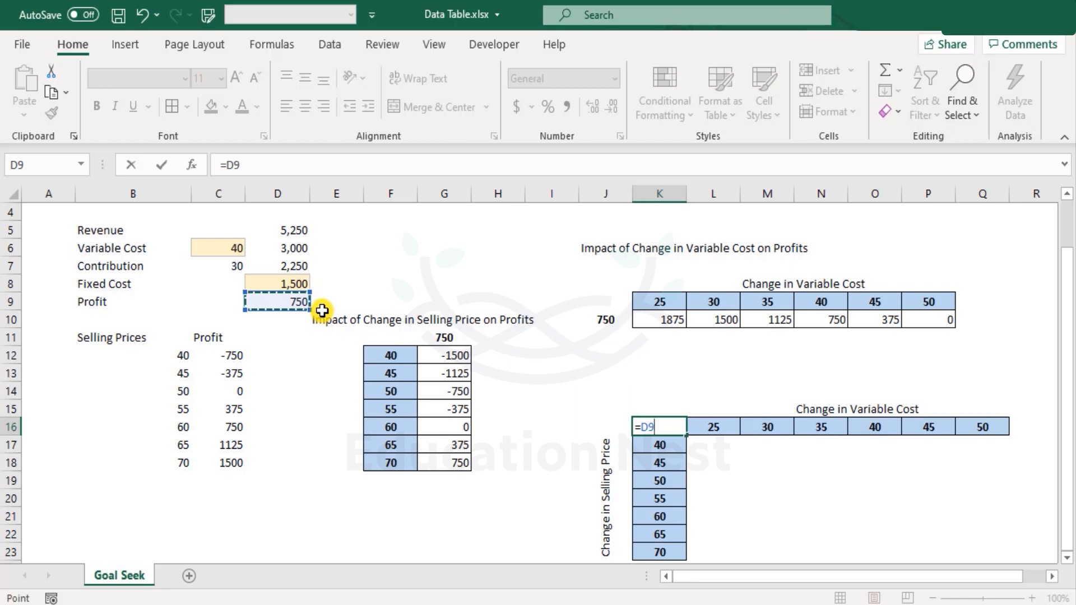
pyautogui.press('Return')
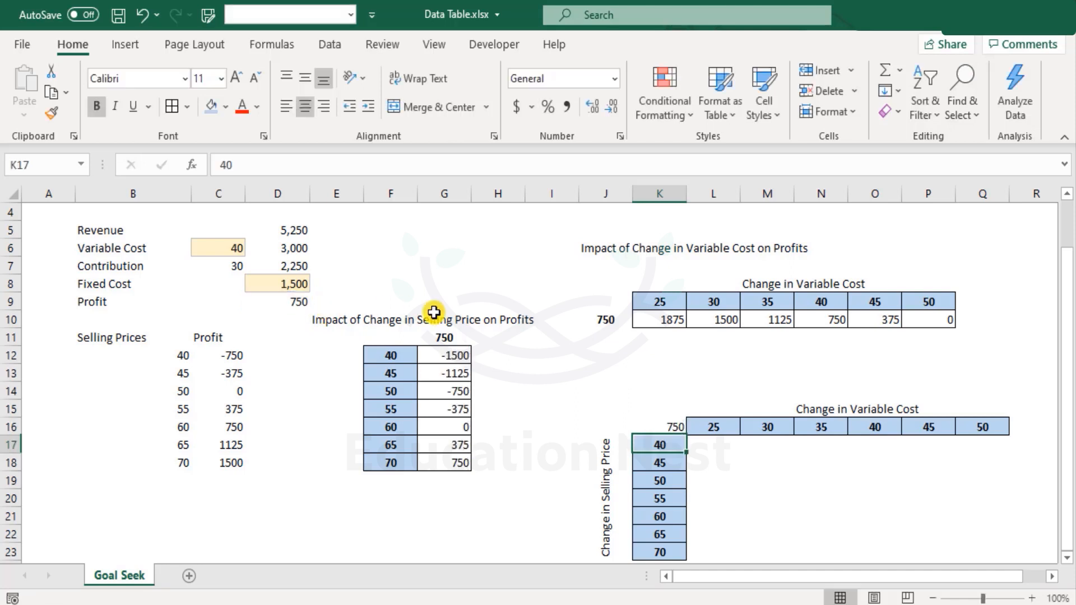
# Step: Format the linked profit in K16 as bold white text on a dark blue fill
pyautogui.click(662, 427)
pyautogui.hotkey('ctrl', 'b')
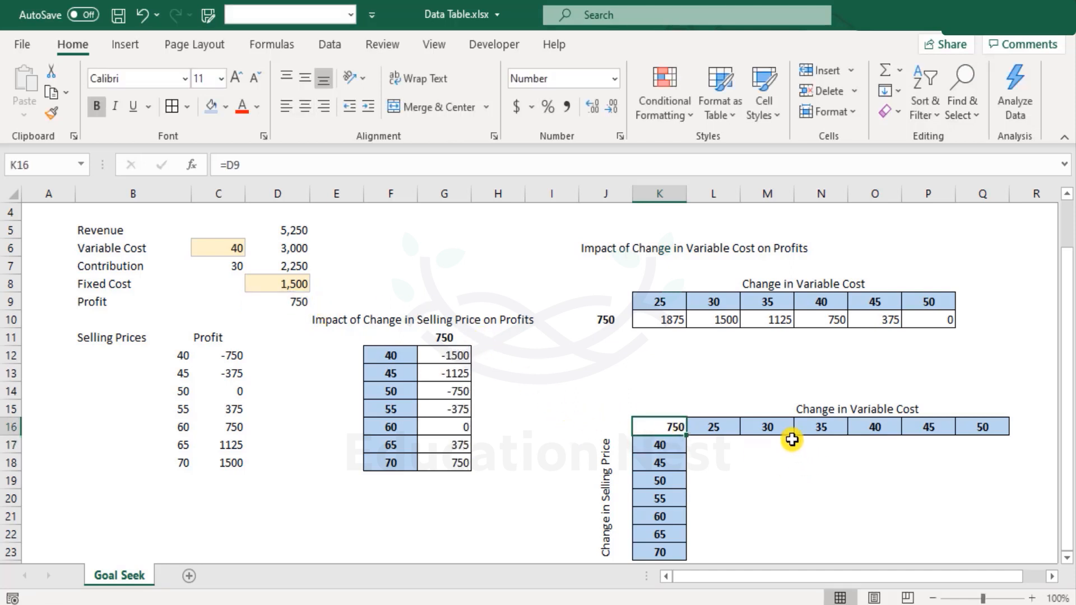
pyautogui.click(228, 105)
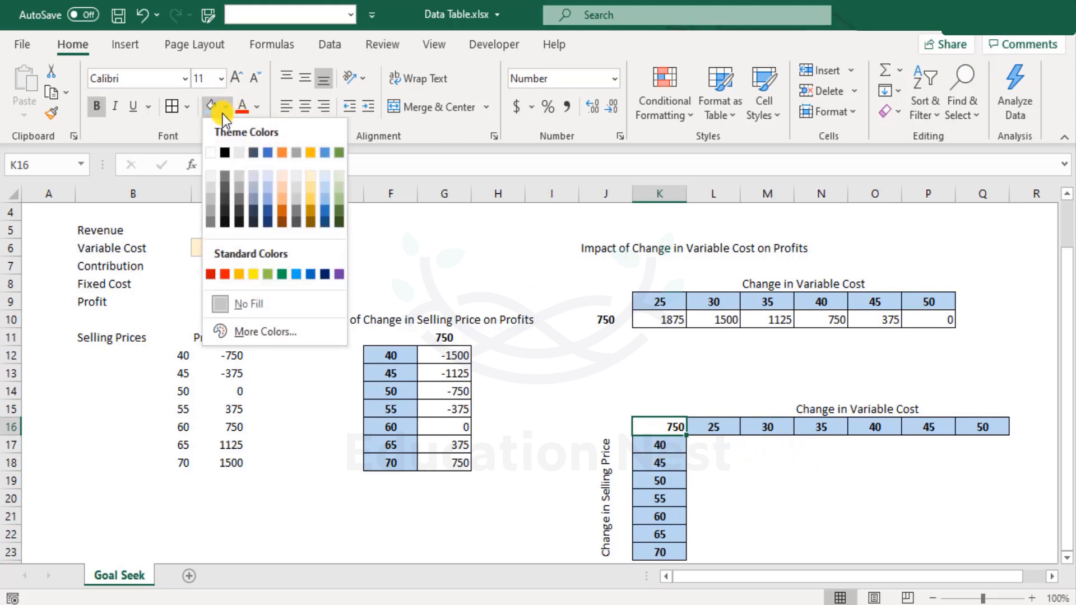
pyautogui.click(325, 222)
pyautogui.click(258, 106)
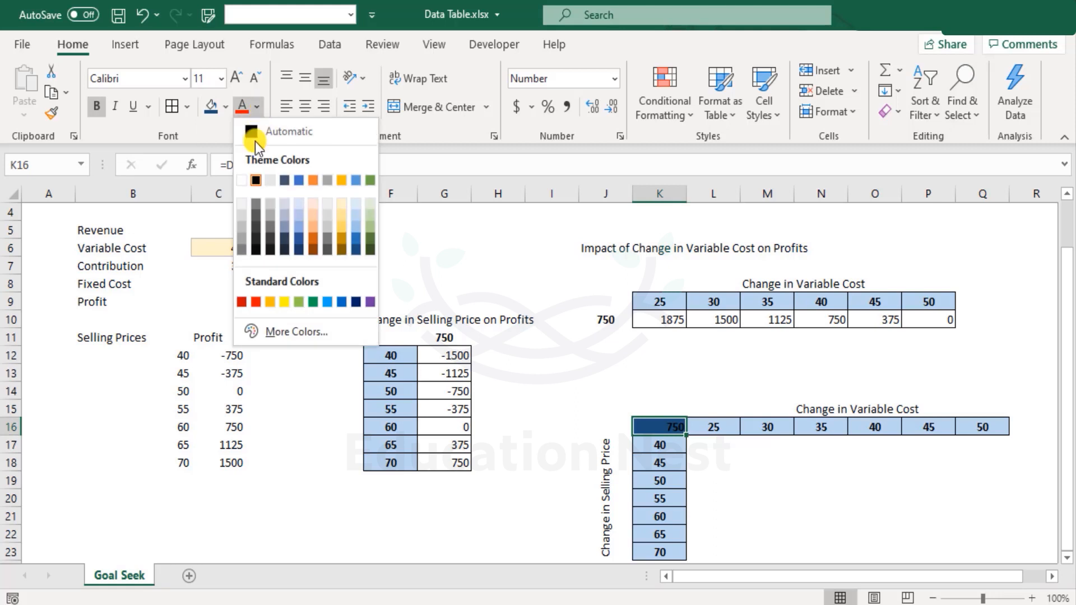
pyautogui.click(241, 179)
pyautogui.click(713, 445)
pyautogui.click(784, 484)
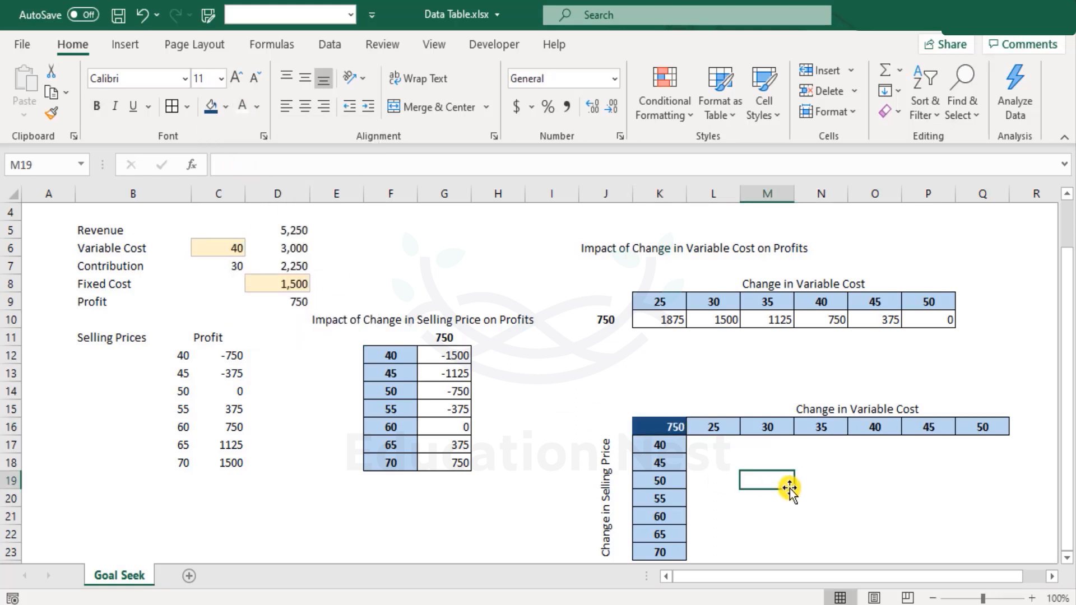
# Step: Start a what-if data table on K16:Q23 with the variable cost in C6 as the row input cell
pyautogui.scroll(-1, 788, 485)
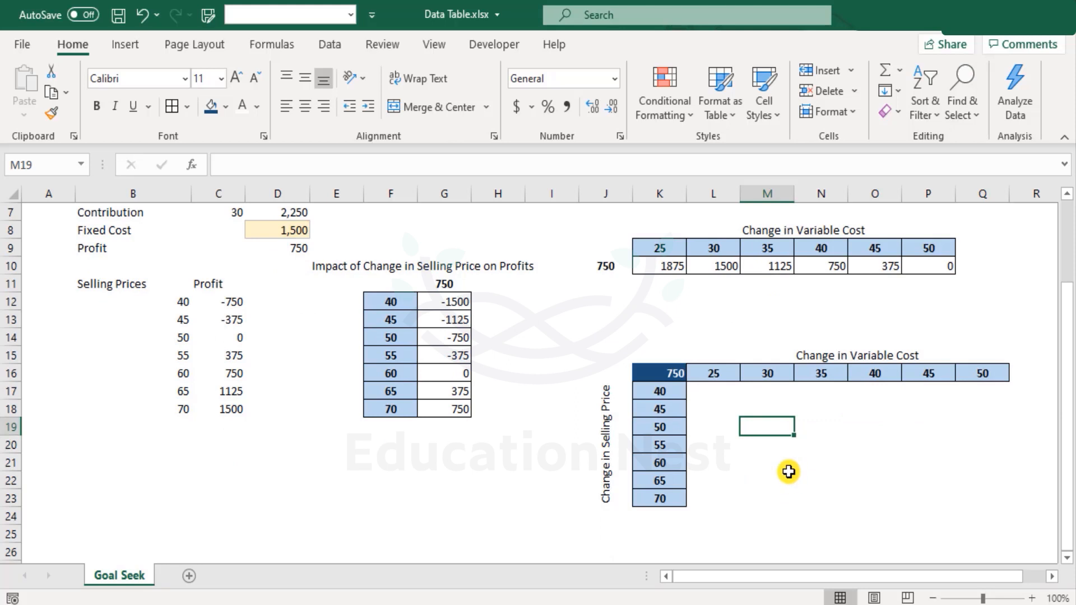
pyautogui.moveTo(650, 376); pyautogui.dragTo(987, 494)
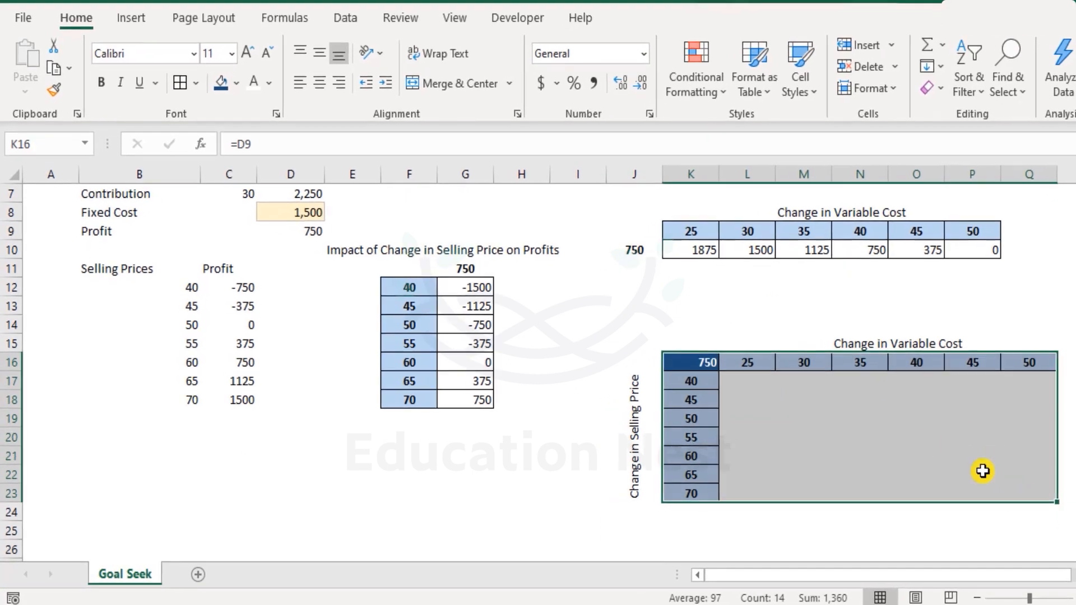
pyautogui.scroll(1, 889, 420)
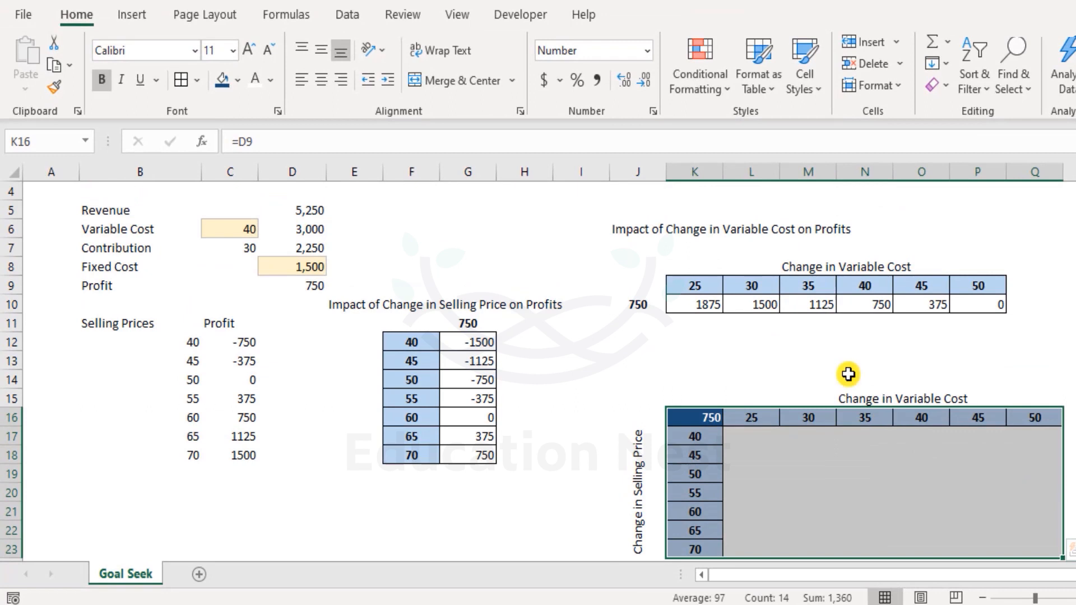
pyautogui.click(343, 12)
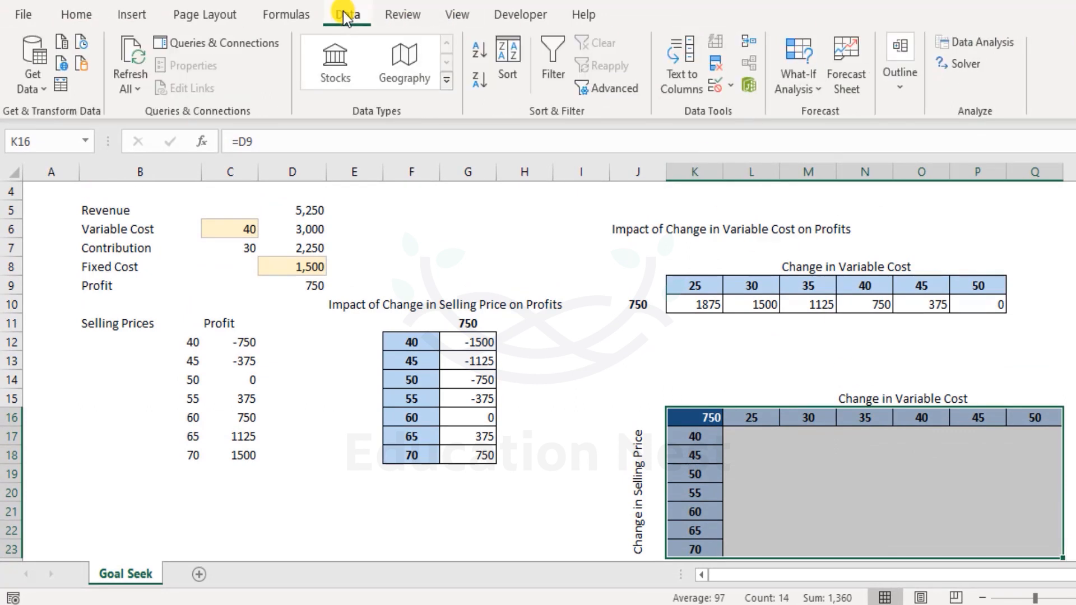
pyautogui.click(790, 82)
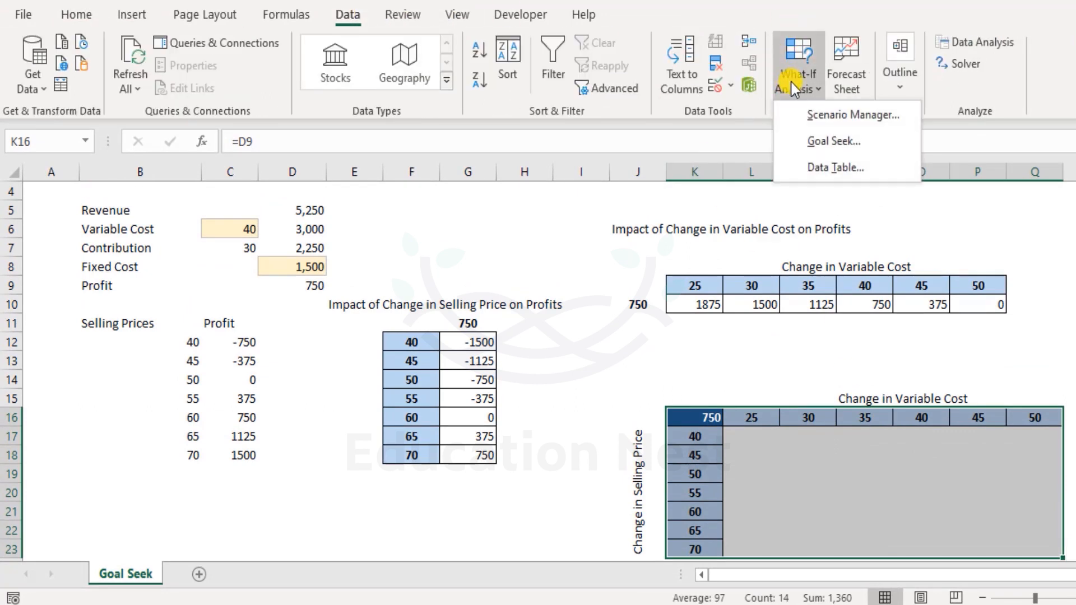
pyautogui.click(845, 168)
pyautogui.moveTo(694, 163); pyautogui.dragTo(812, 92)
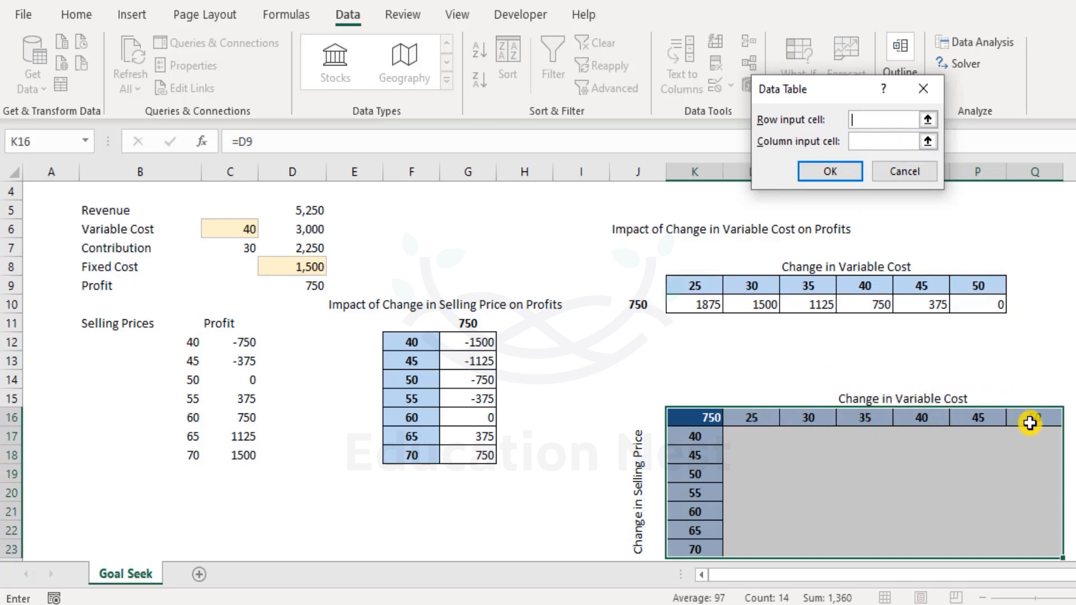
pyautogui.scroll(1, 1031, 416)
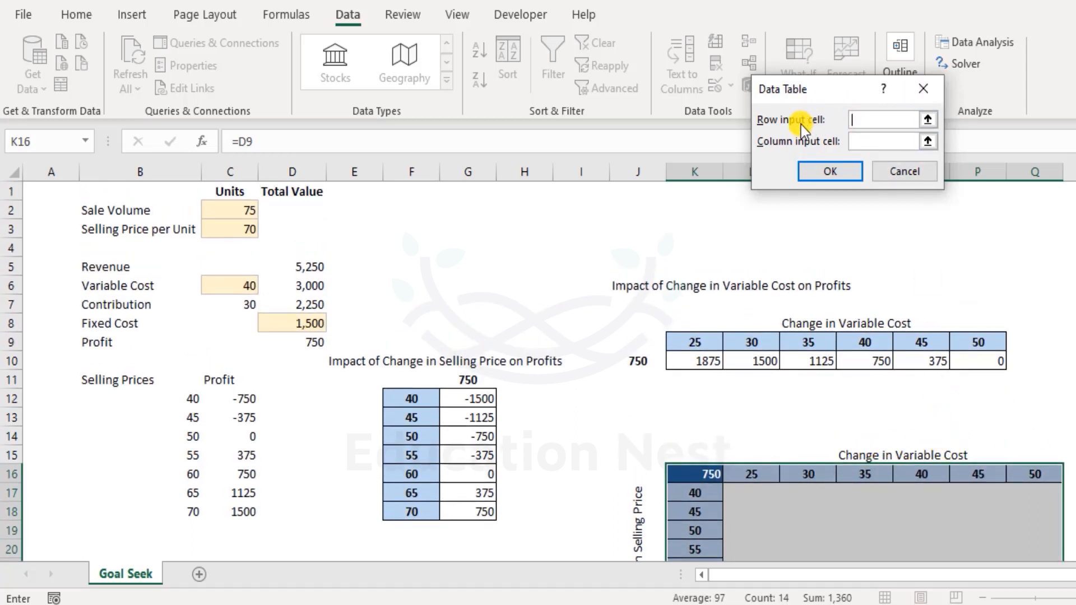
pyautogui.click(234, 282)
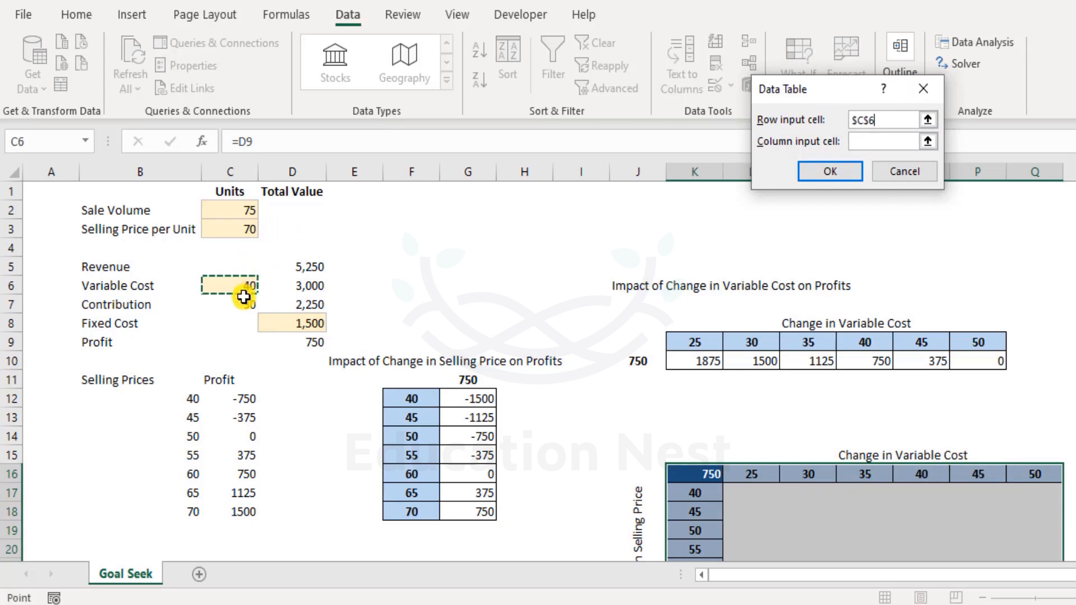
# Step: Use the selling price per unit in C3 as the column input cell and generate the two-variable data table
pyautogui.scroll(-1, 731, 355)
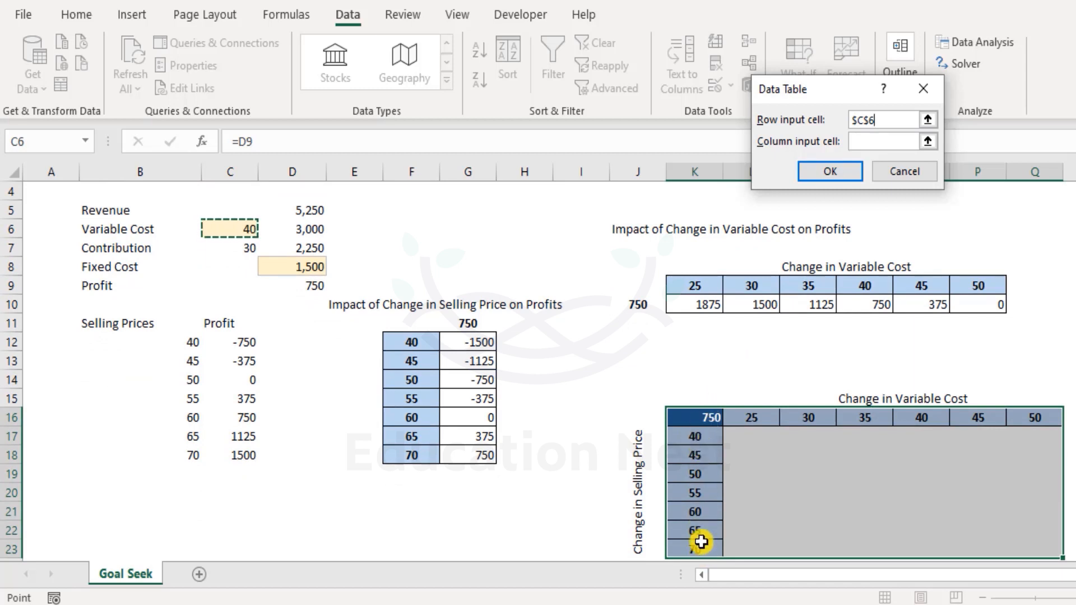
pyautogui.scroll(1, 699, 519)
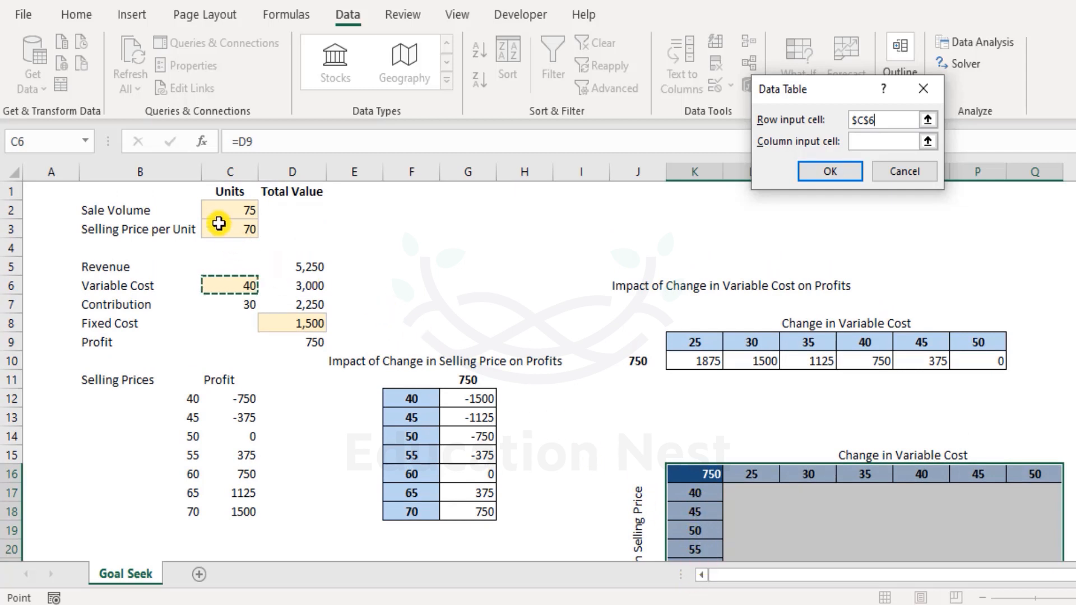
pyautogui.click(891, 142)
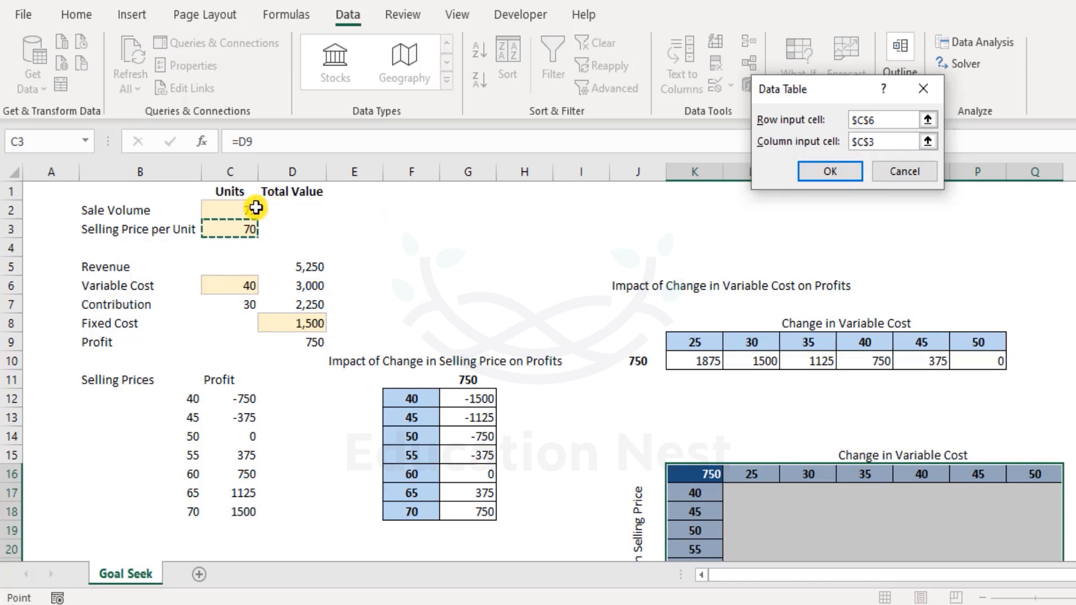
pyautogui.click(842, 177)
pyautogui.scroll(-2, 840, 330)
pyautogui.scroll(-1, 841, 335)
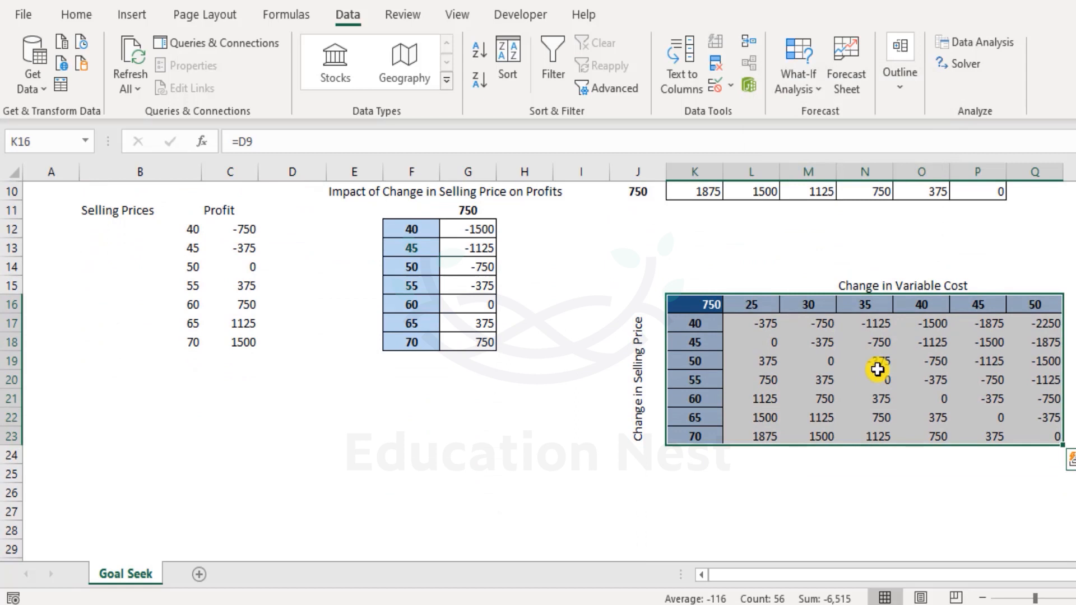
# Step: Examine the two-variable table's profits for selling prices 60 and 55 across the variable costs
pyautogui.click(978, 399)
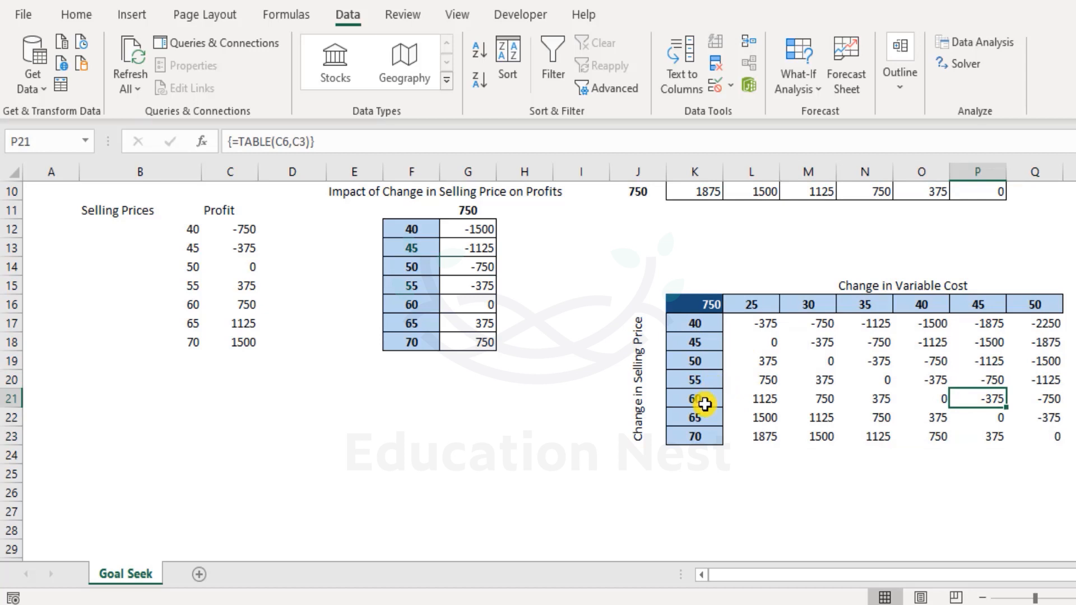
pyautogui.moveTo(702, 399); pyautogui.dragTo(855, 398)
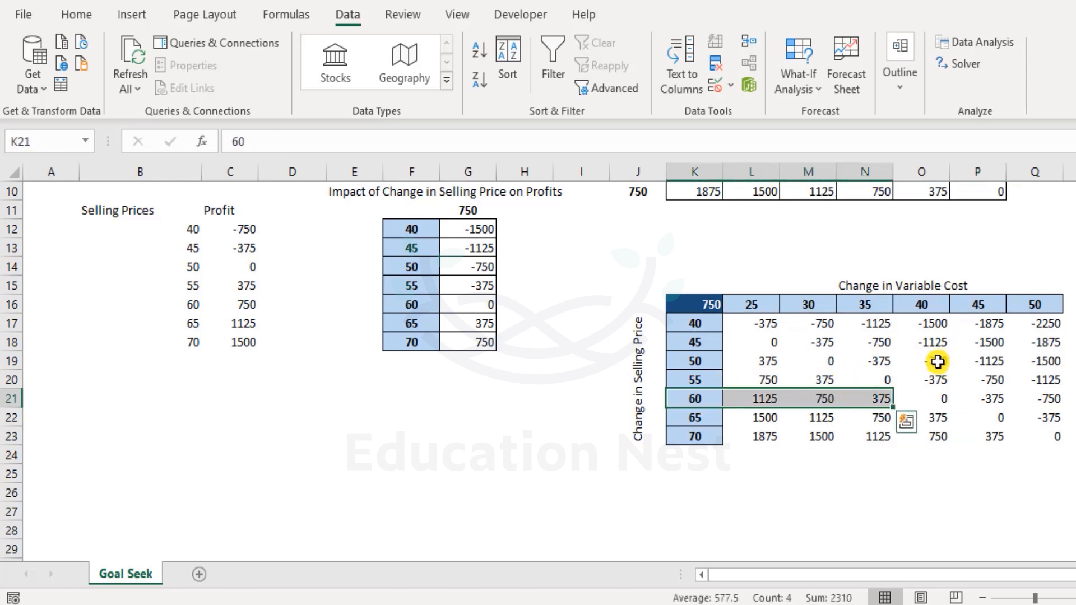
pyautogui.click(810, 396)
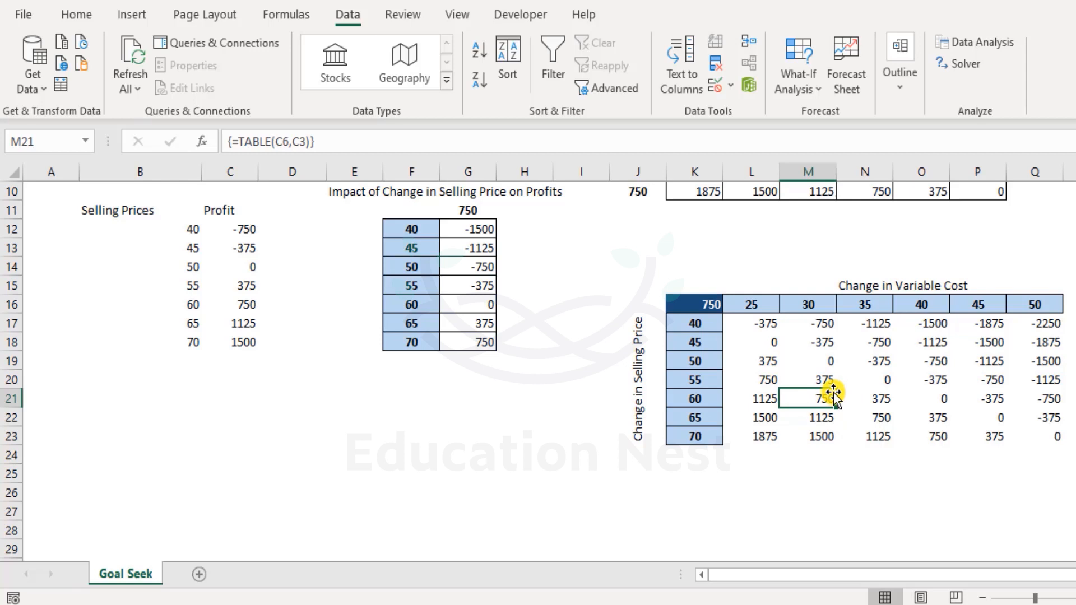
pyautogui.click(708, 376)
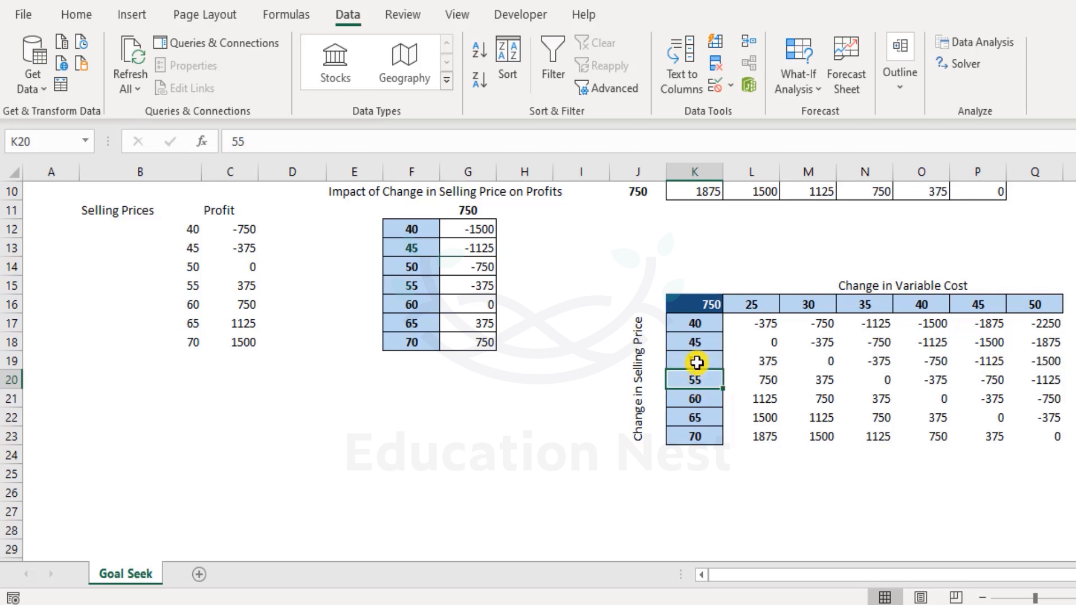
pyautogui.click(938, 382)
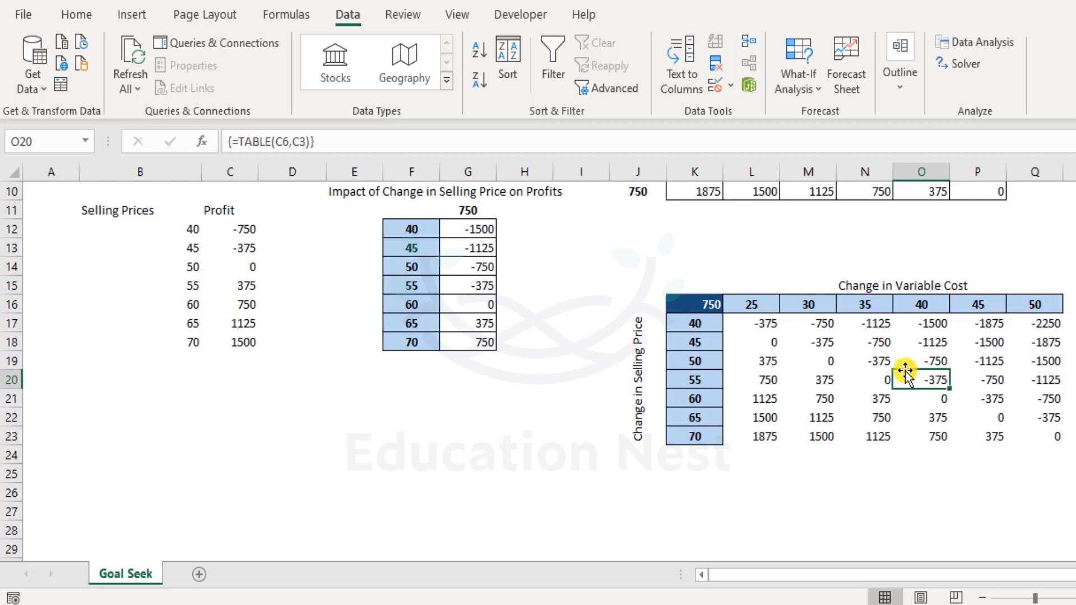
# Step: Change the sale volume in C2 to 80 units
pyautogui.scroll(3, 731, 391)
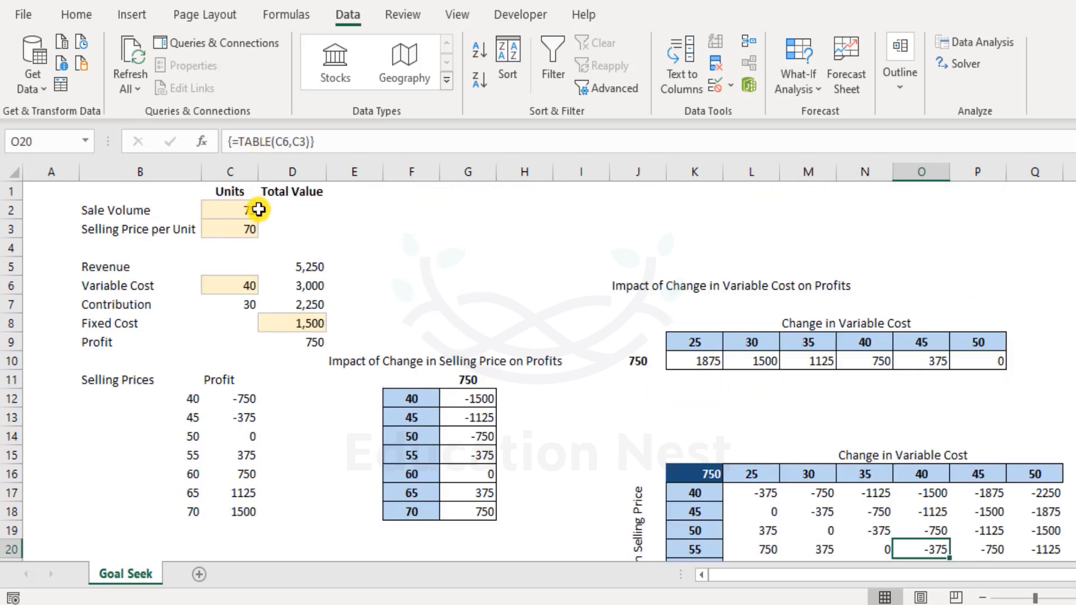
pyautogui.scroll(-2, 835, 330)
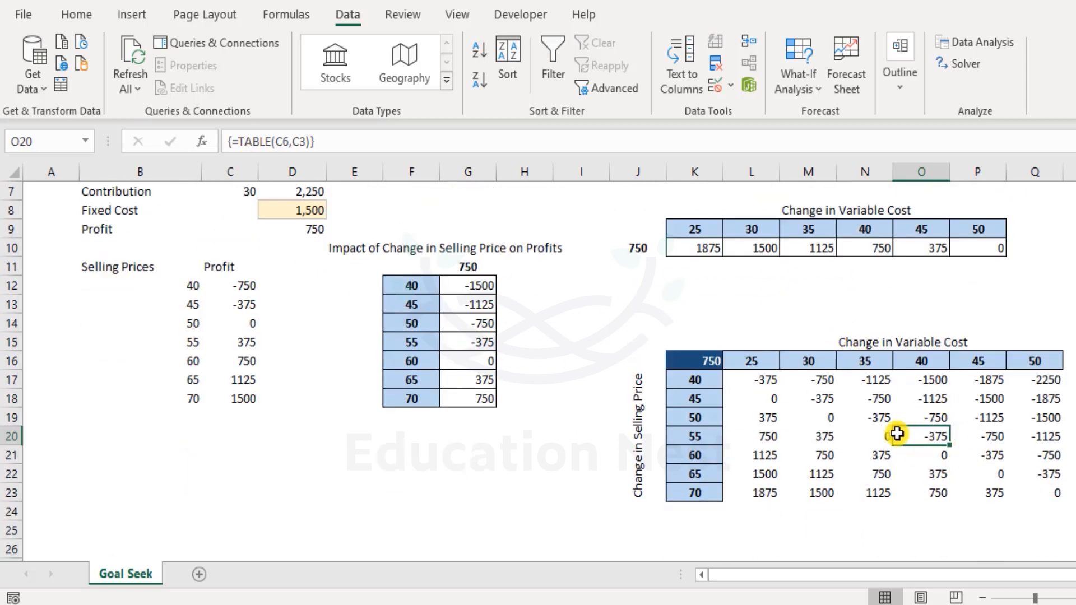
pyautogui.scroll(2, 932, 462)
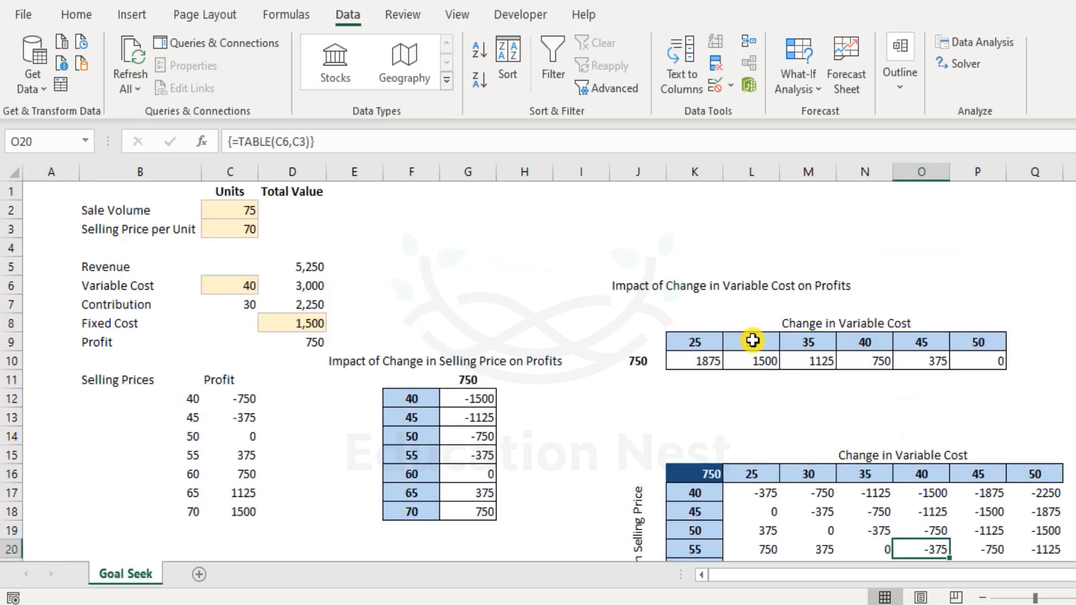
pyautogui.click(238, 210)
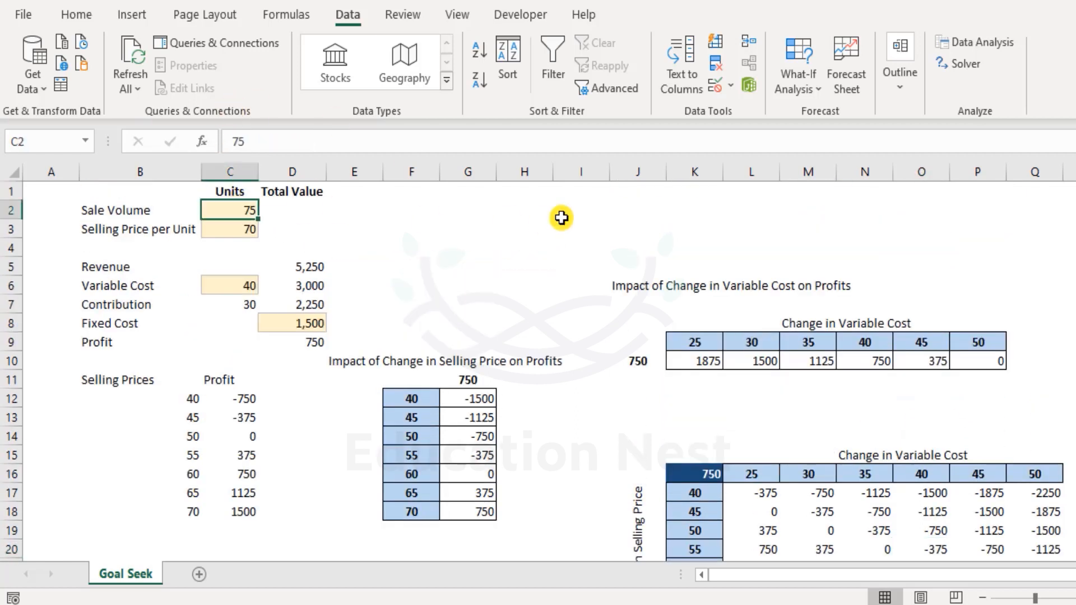
pyautogui.write('80')
pyautogui.press('Return')
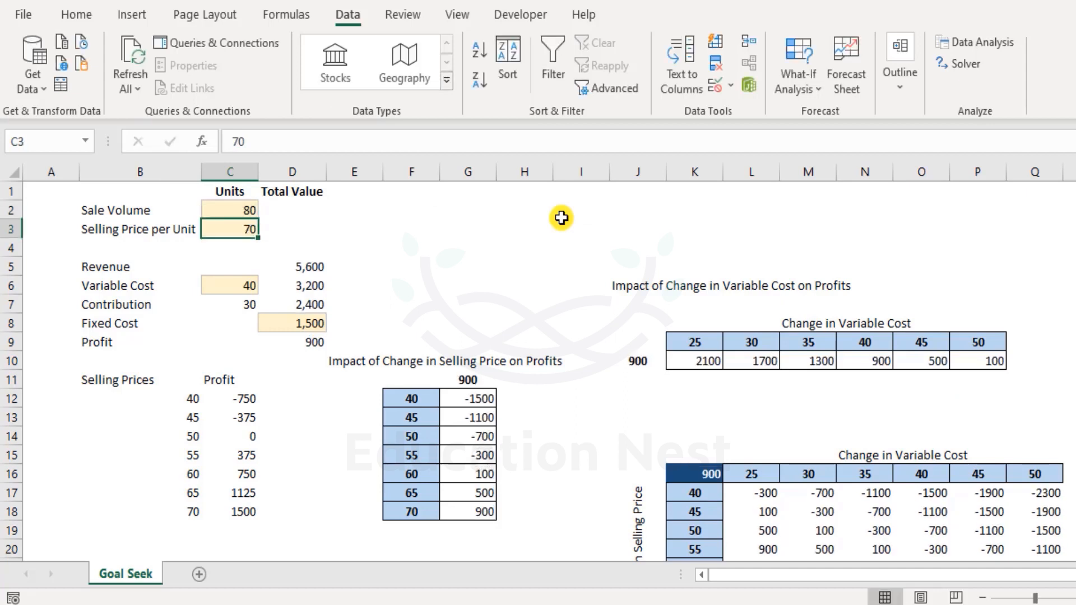
# Step: Review the recalculated two-variable table, checking the profit at selling price 45 and variable cost 25
pyautogui.scroll(-3, 807, 459)
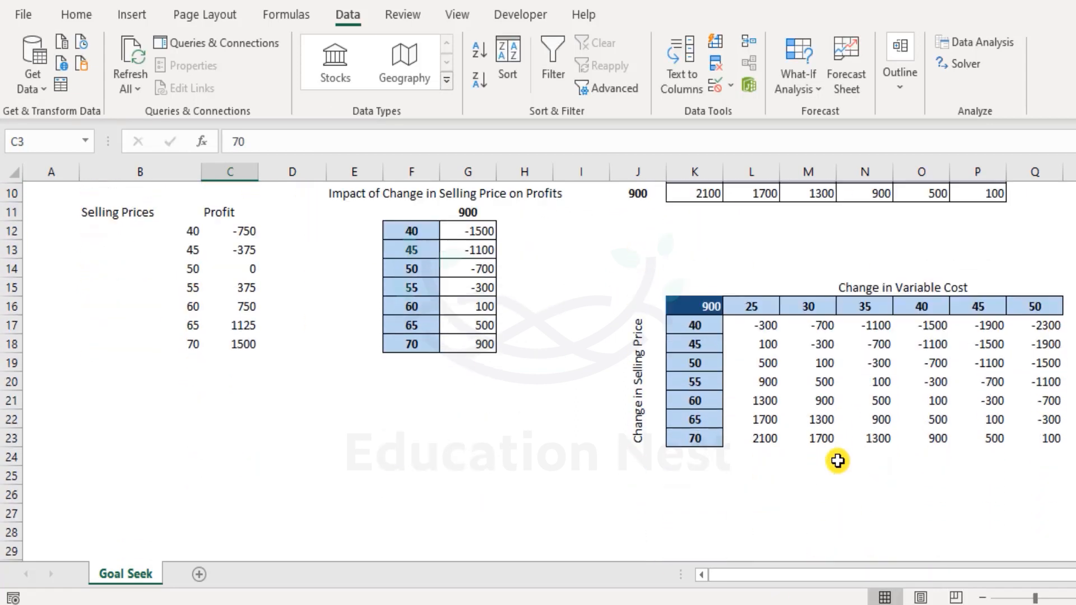
pyautogui.scroll(1, 788, 347)
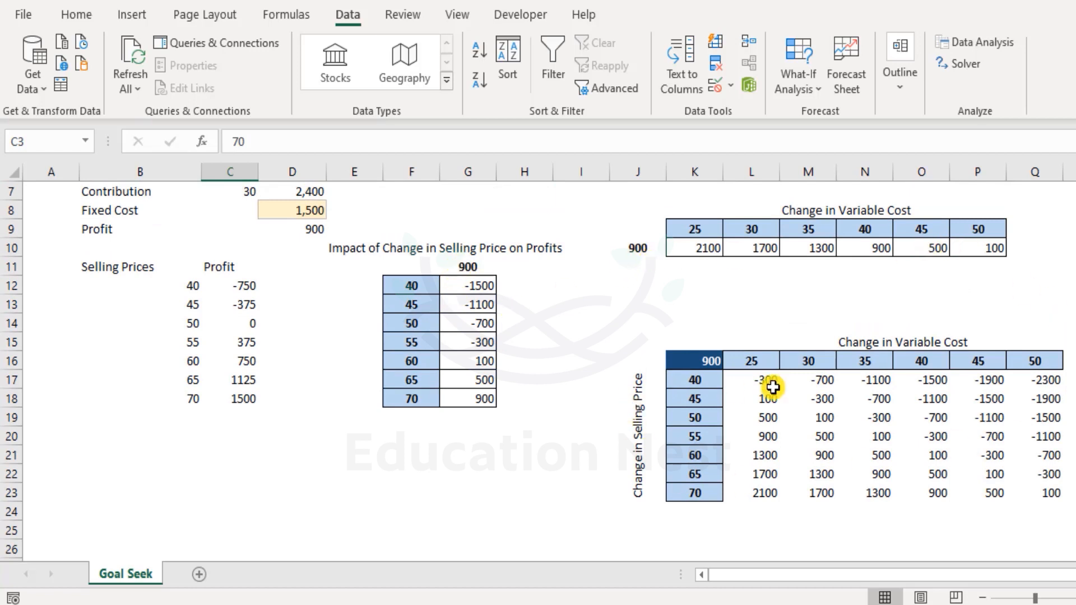
pyautogui.click(738, 408)
pyautogui.click(706, 401)
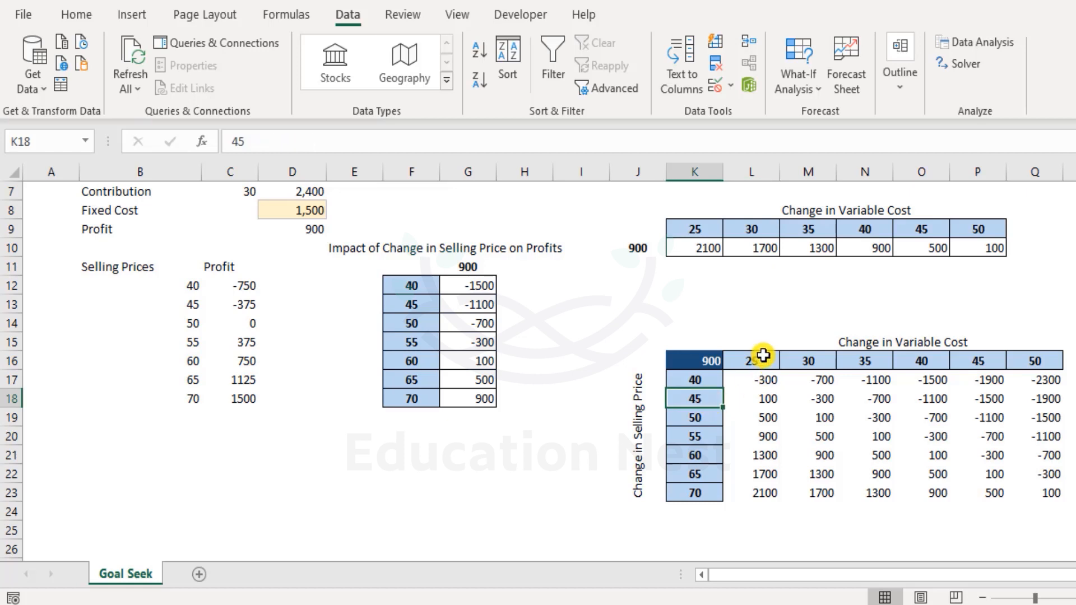
pyautogui.click(763, 355)
pyautogui.click(772, 398)
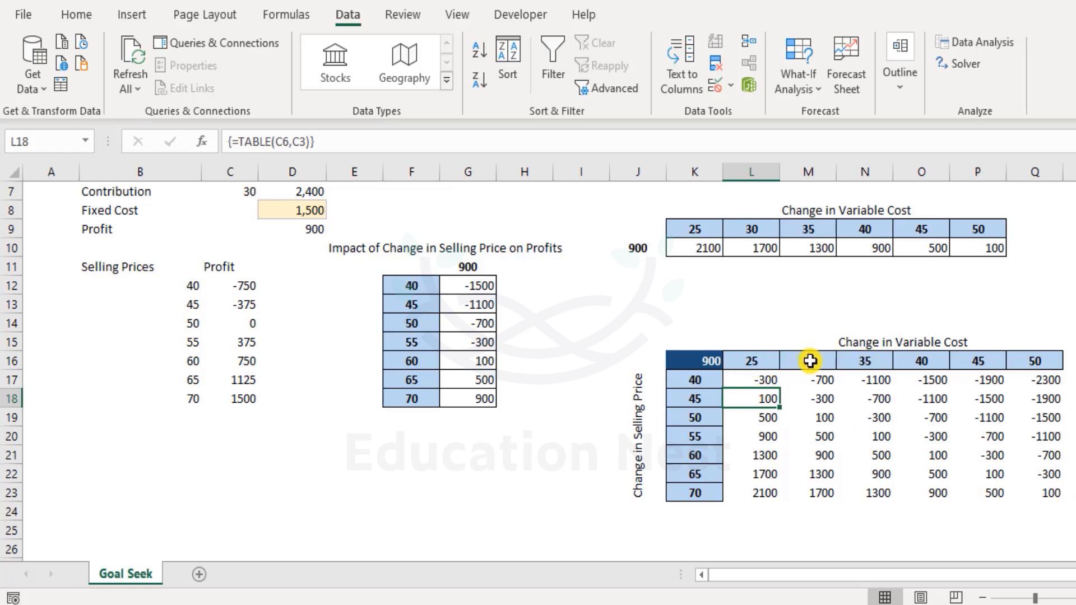
# Step: Change the variable cost heading in M16 of the two-variable table to 32
pyautogui.click(809, 361)
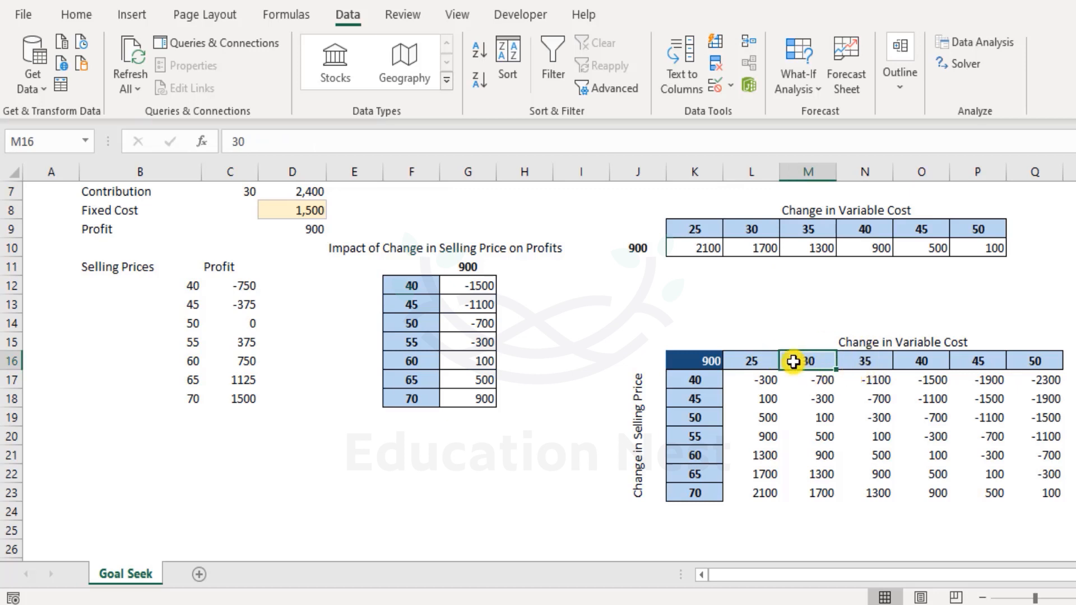
pyautogui.write('32')
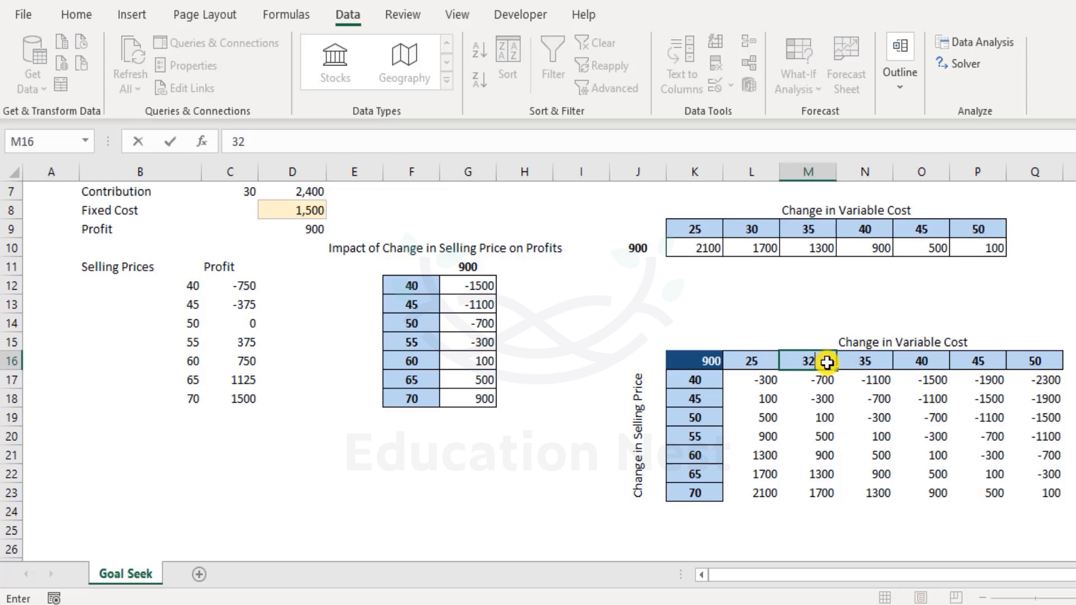
pyautogui.press('Return')
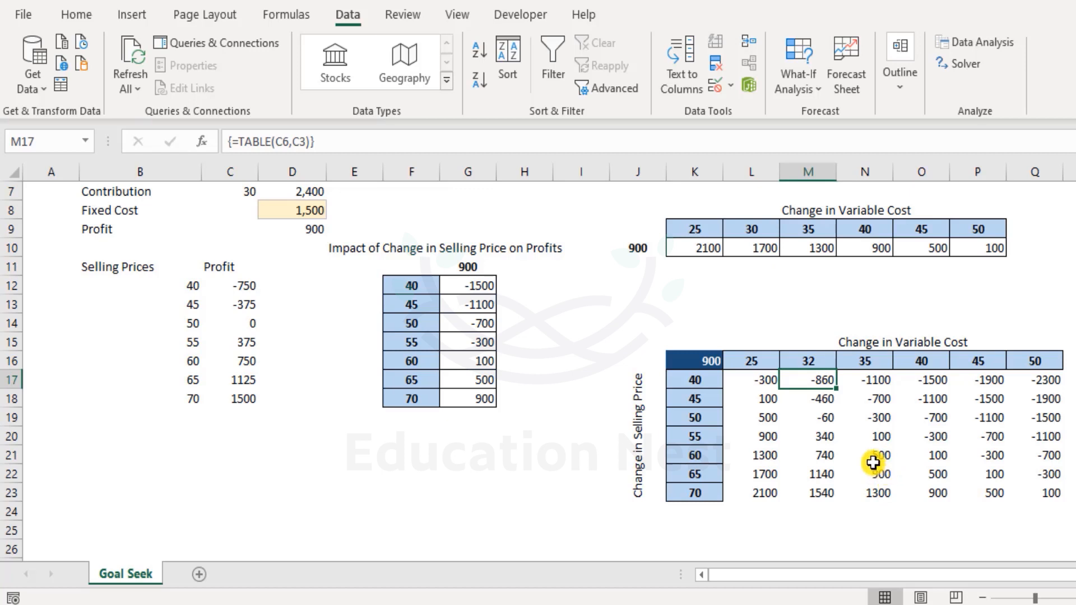
# Step: Change the selling price in K20 of the two-variable table to 52 and check the profits in L20:Q20
pyautogui.moveTo(696, 375); pyautogui.dragTo(698, 491)
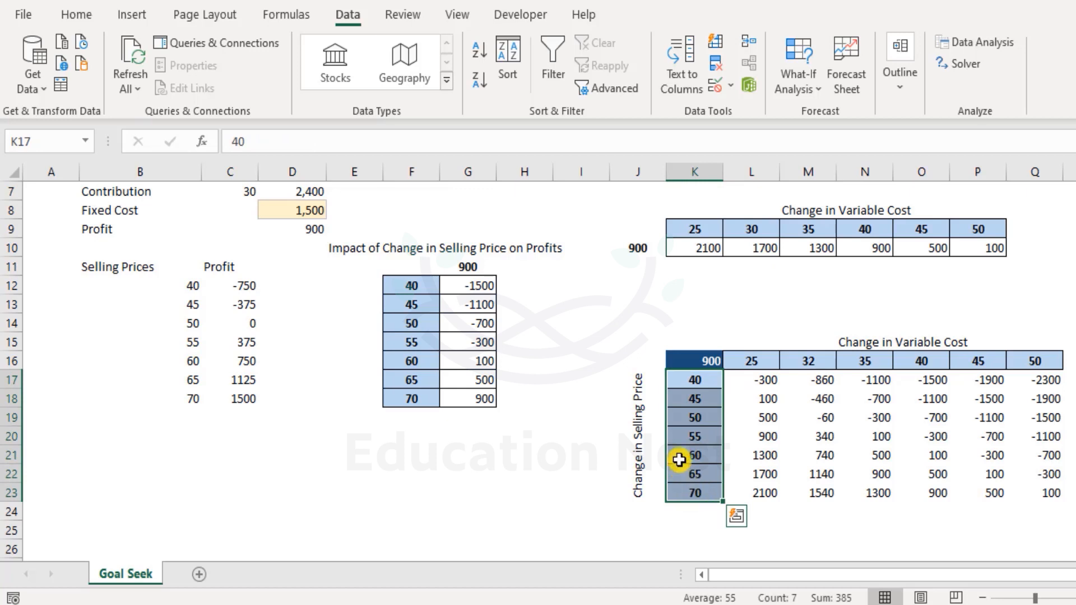
pyautogui.moveTo(701, 416); pyautogui.dragTo(700, 431)
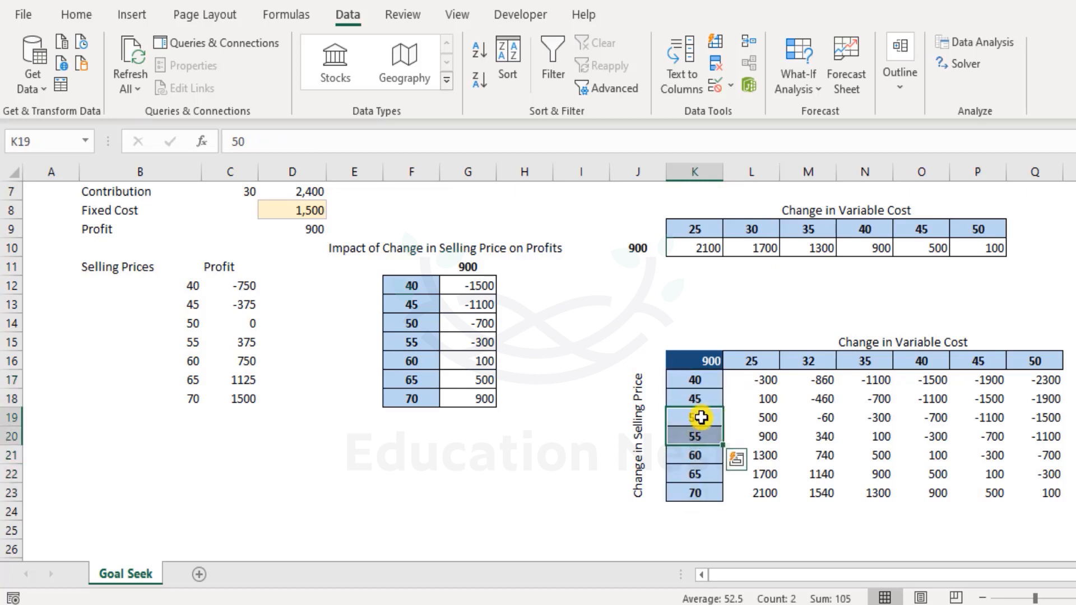
pyautogui.click(707, 433)
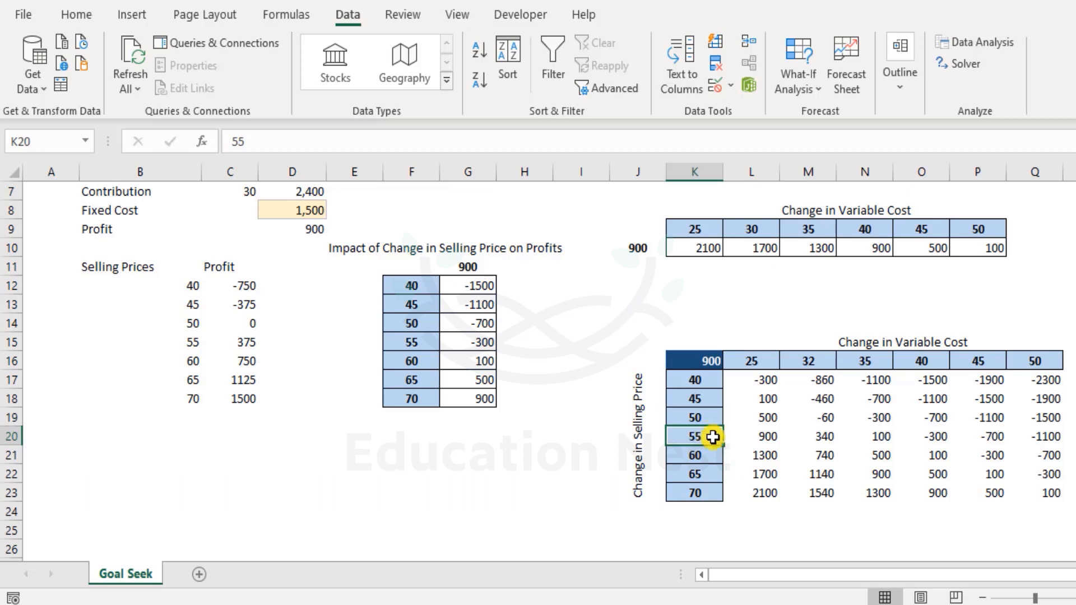
pyautogui.write('52')
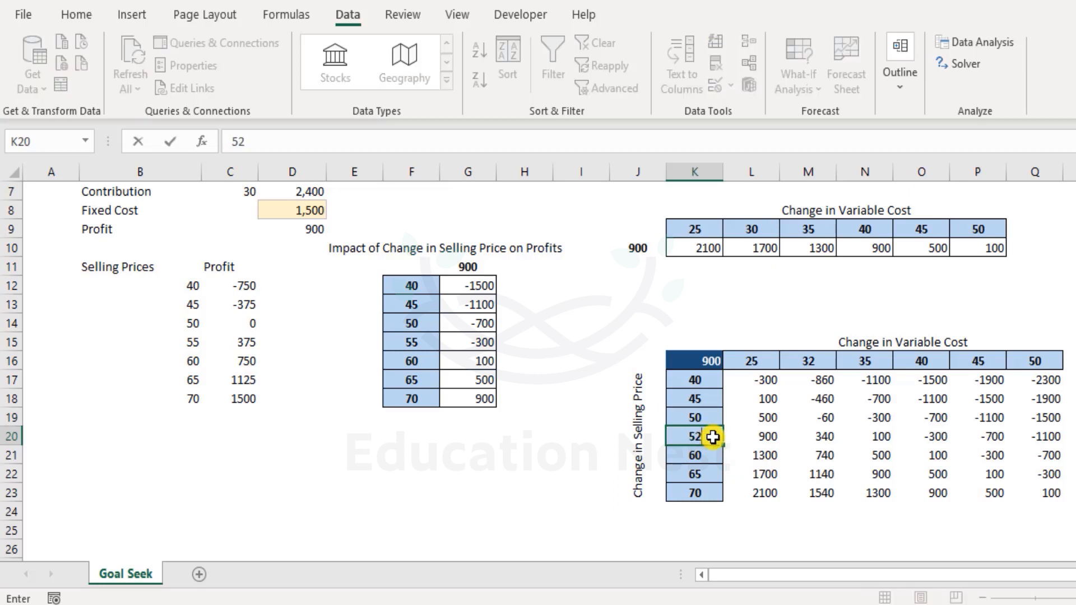
pyautogui.press('Return')
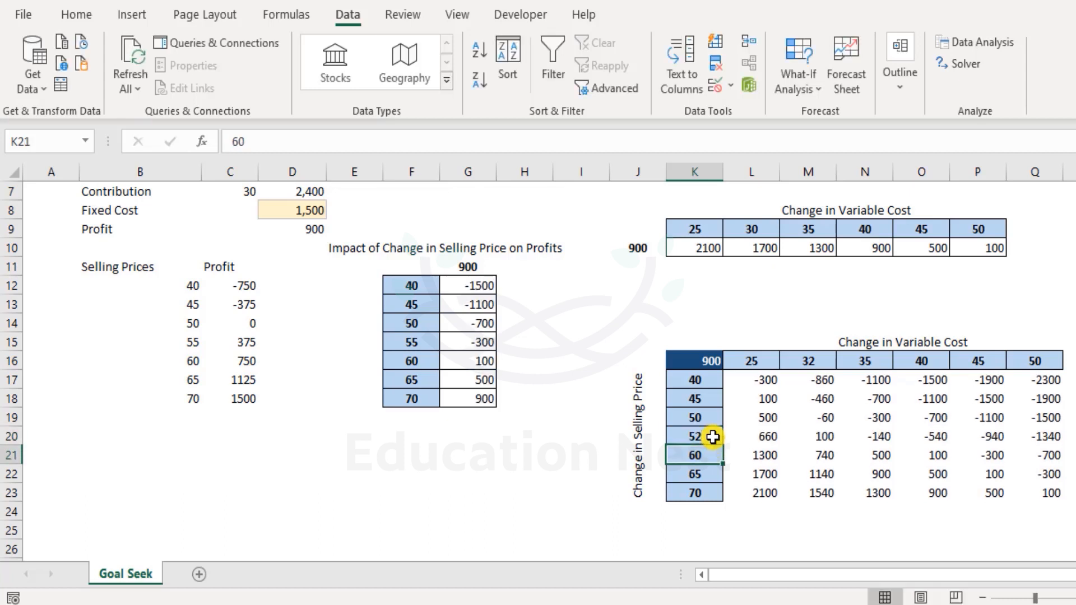
pyautogui.moveTo(739, 436); pyautogui.dragTo(1037, 437)
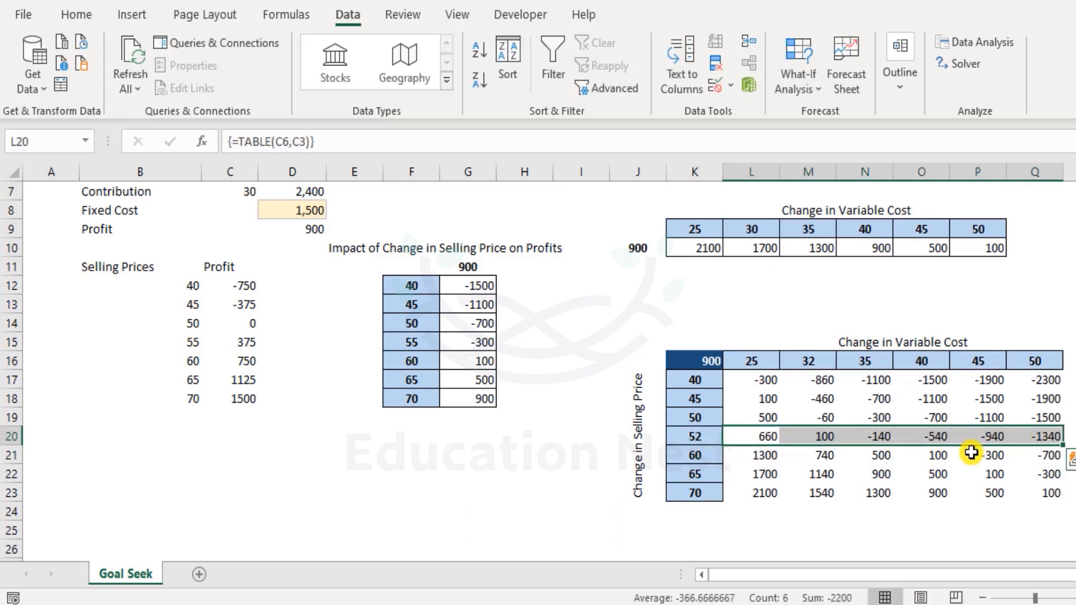
# Step: Inspect the table formula in N19 and try to delete only the profit in M19 of the two-variable table
pyautogui.doubleClick(852, 416)
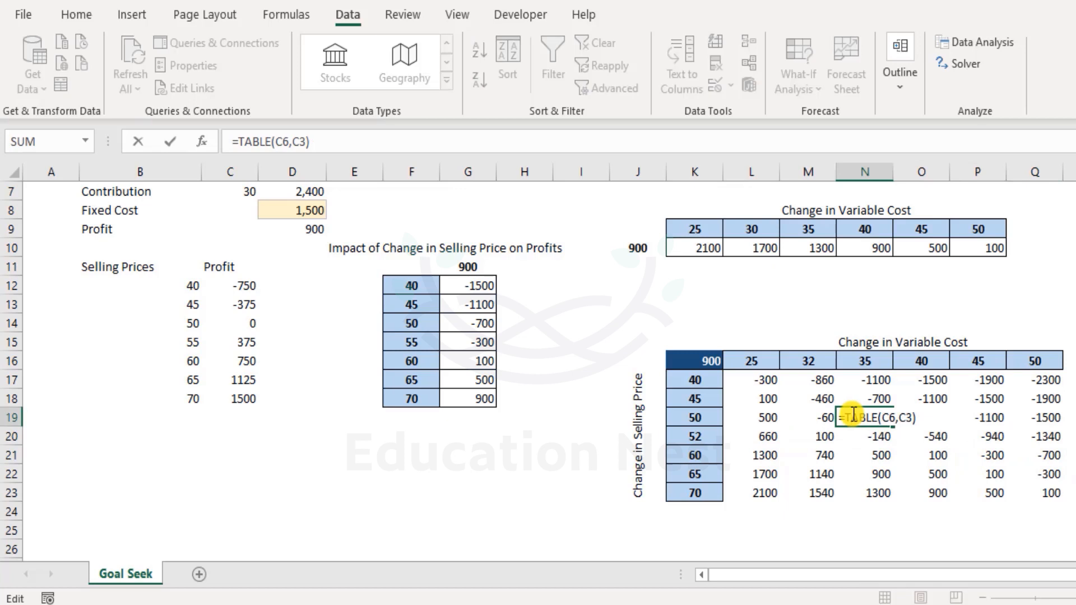
pyautogui.press('Escape')
pyautogui.click(800, 417)
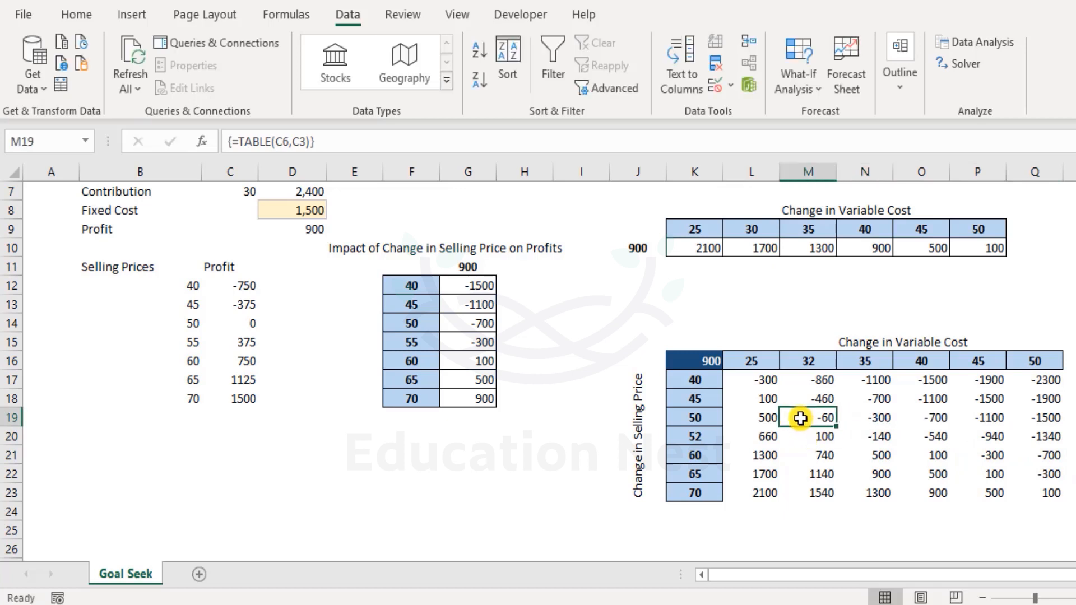
pyautogui.press('Delete')
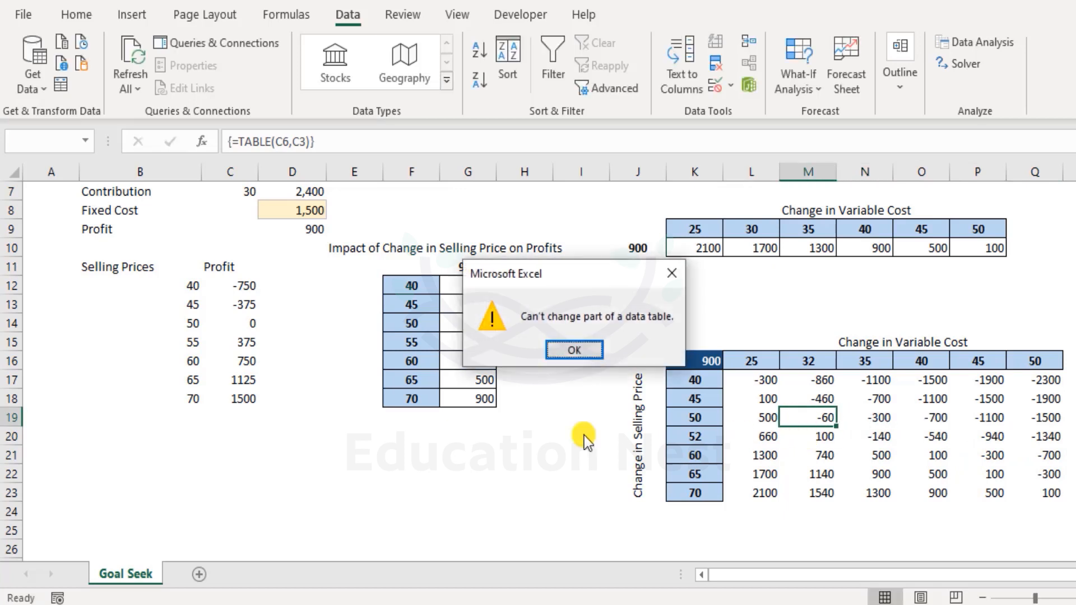
pyautogui.press('Escape')
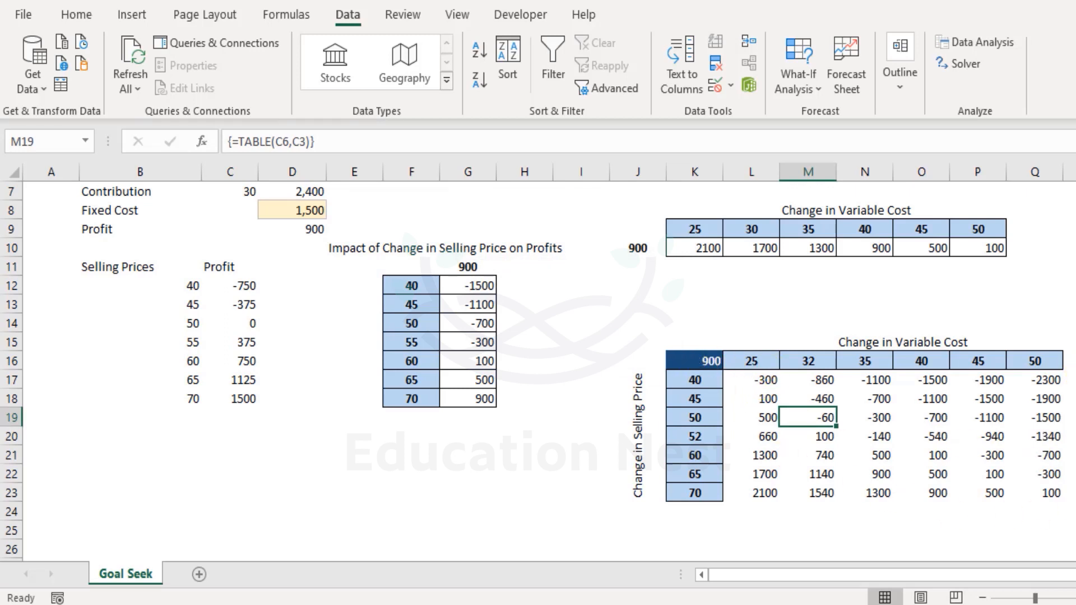
# Step: Examine the two-variable table's layout: corner cell K16, selling prices in K17:K23 and variable costs in L16:Q16
pyautogui.click(678, 360)
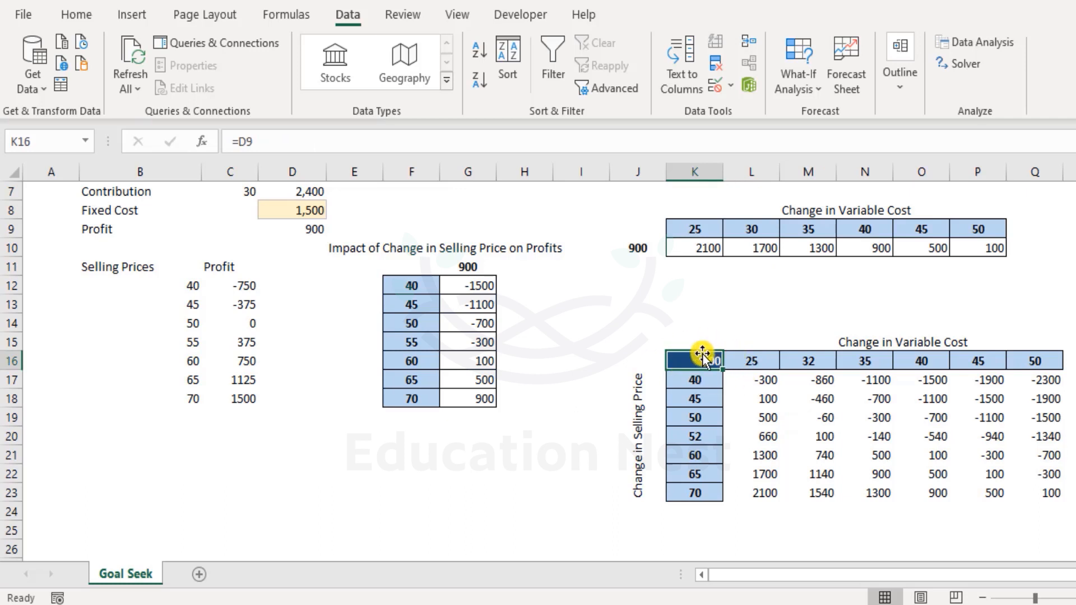
pyautogui.moveTo(677, 378); pyautogui.dragTo(691, 499)
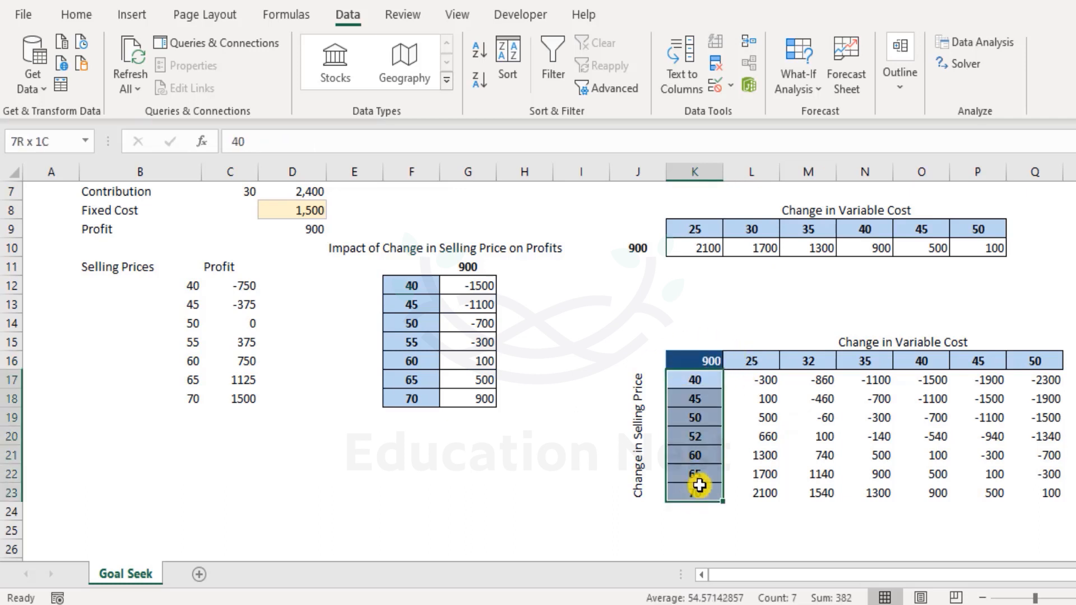
pyautogui.click(771, 363)
pyautogui.moveTo(806, 366); pyautogui.dragTo(1036, 363)
pyautogui.hotkey('ctrl', 'q')
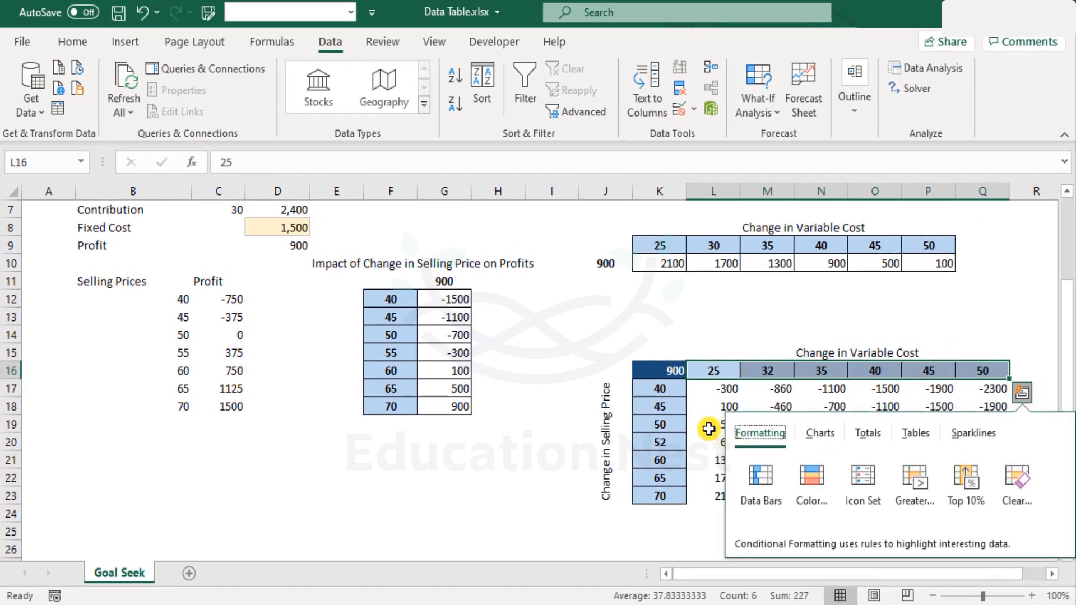
pyautogui.click(694, 418)
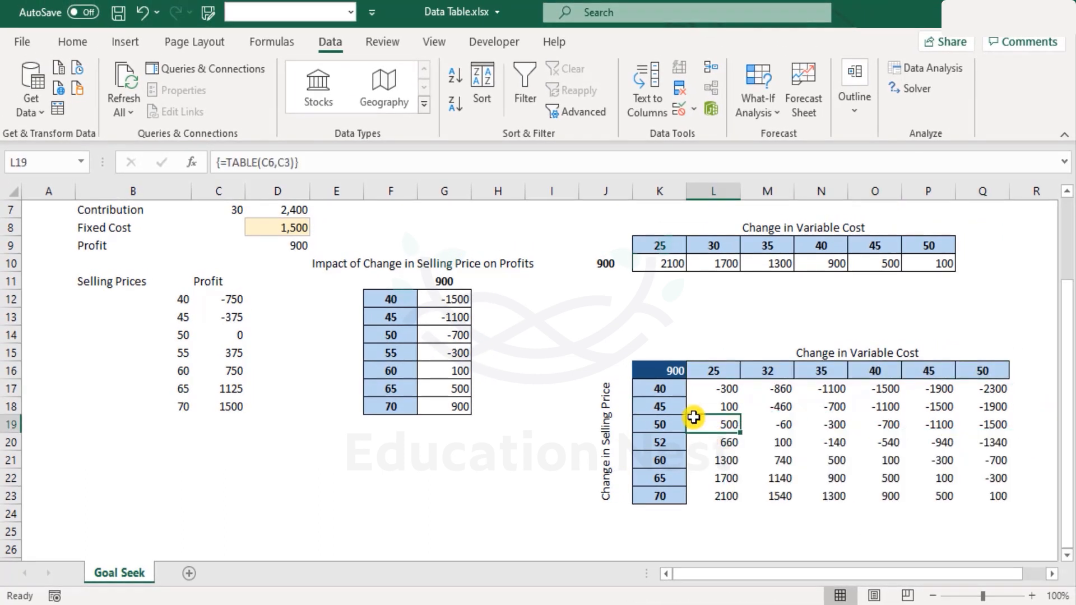
# Step: Compare the formula in corner cell K16 of the two-variable table with the profit formula in D9
pyautogui.scroll(2, 728, 448)
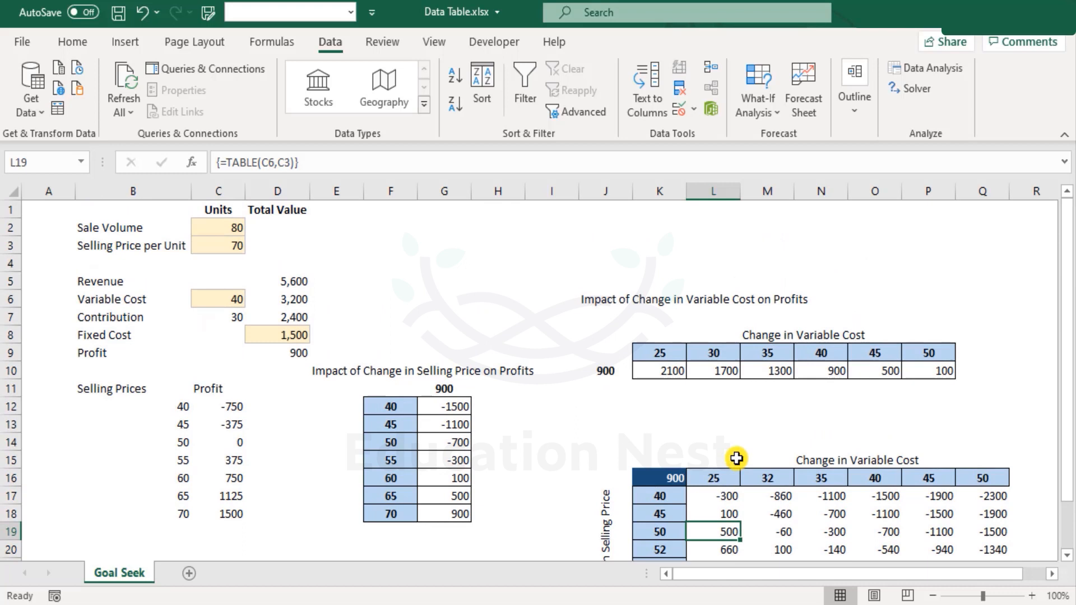
pyautogui.scroll(-2, 735, 459)
pyautogui.click(669, 367)
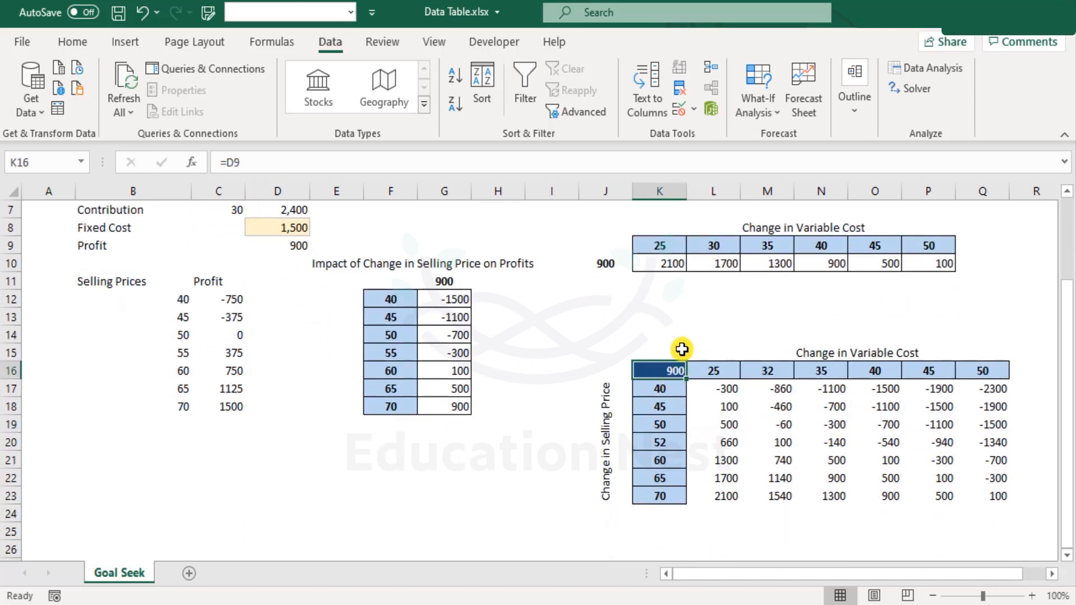
pyautogui.click(298, 245)
pyautogui.scroll(2, 559, 473)
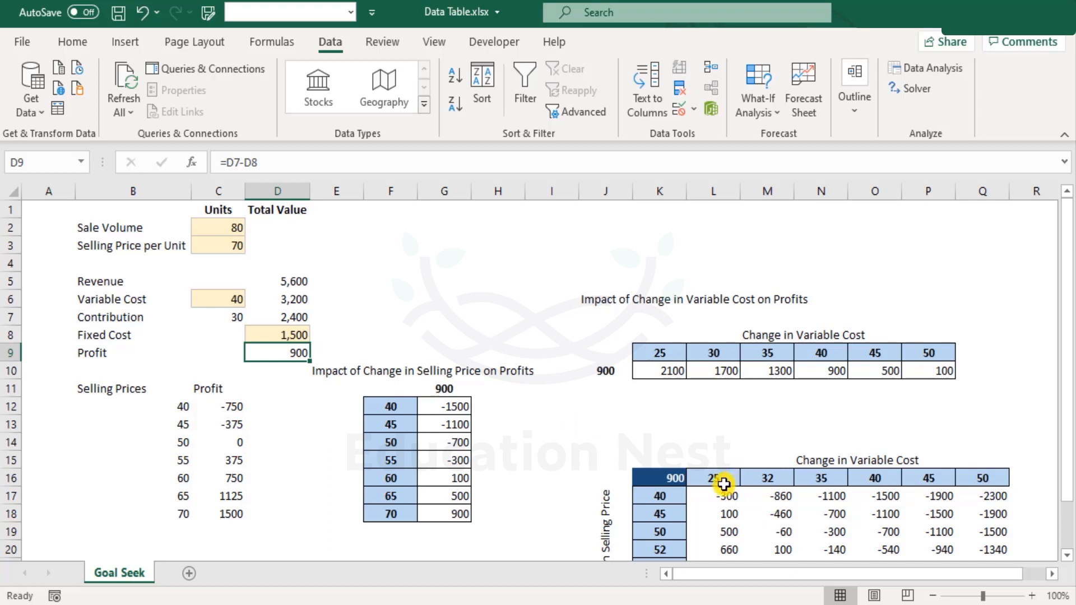
# Step: Review the selling price in C3 and variable cost in C6 as input cells, together with the profit in D9
pyautogui.click(235, 247)
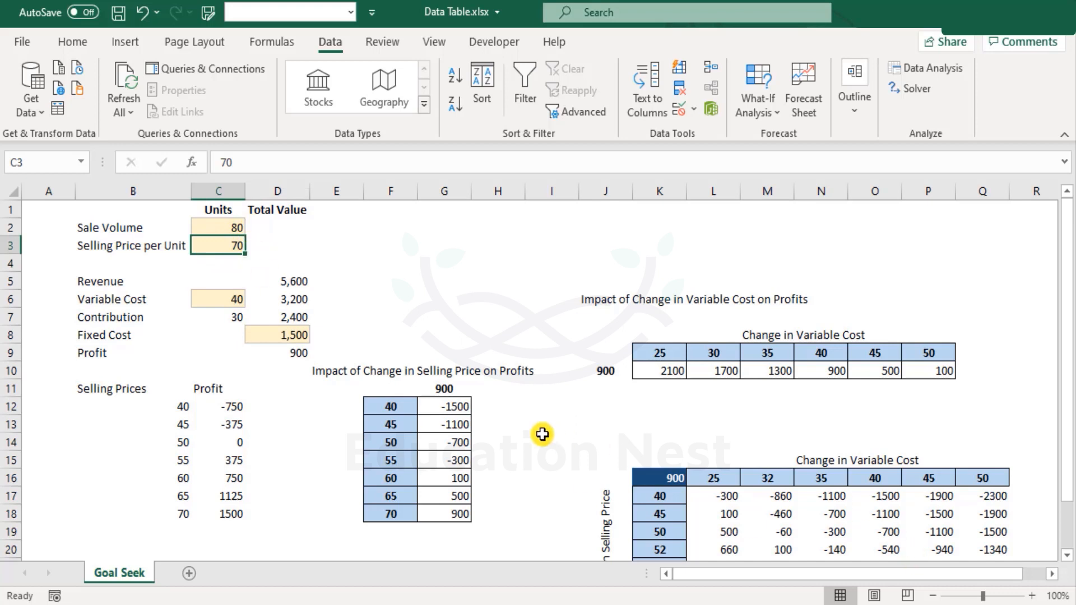
pyautogui.click(231, 297)
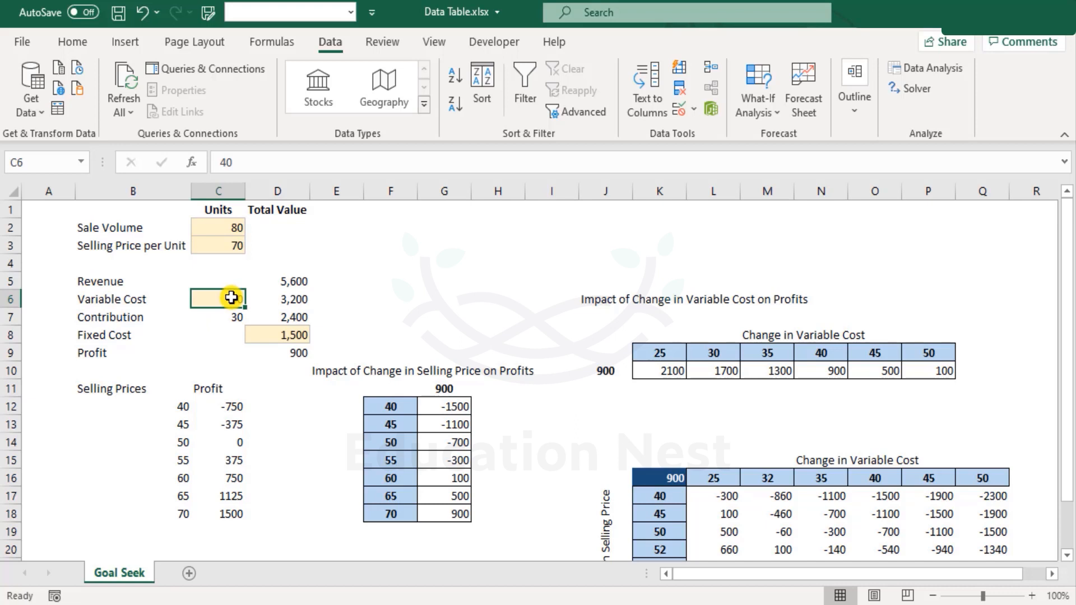
pyautogui.keyDown('ctrl'); pyautogui.click(222, 246); pyautogui.keyUp('ctrl')
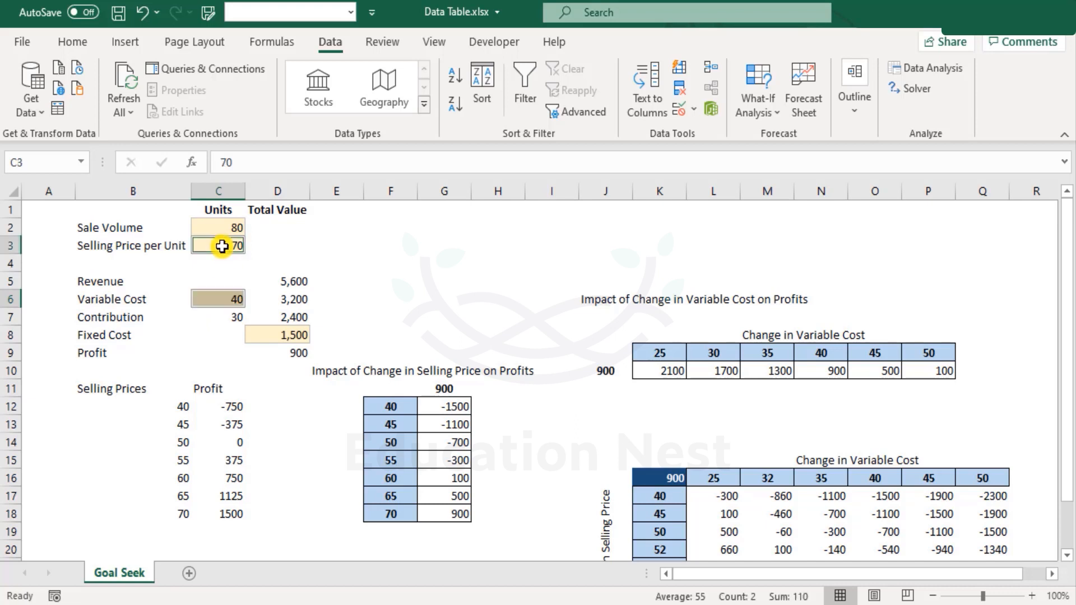
pyautogui.moveTo(162, 246); pyautogui.dragTo(243, 255)
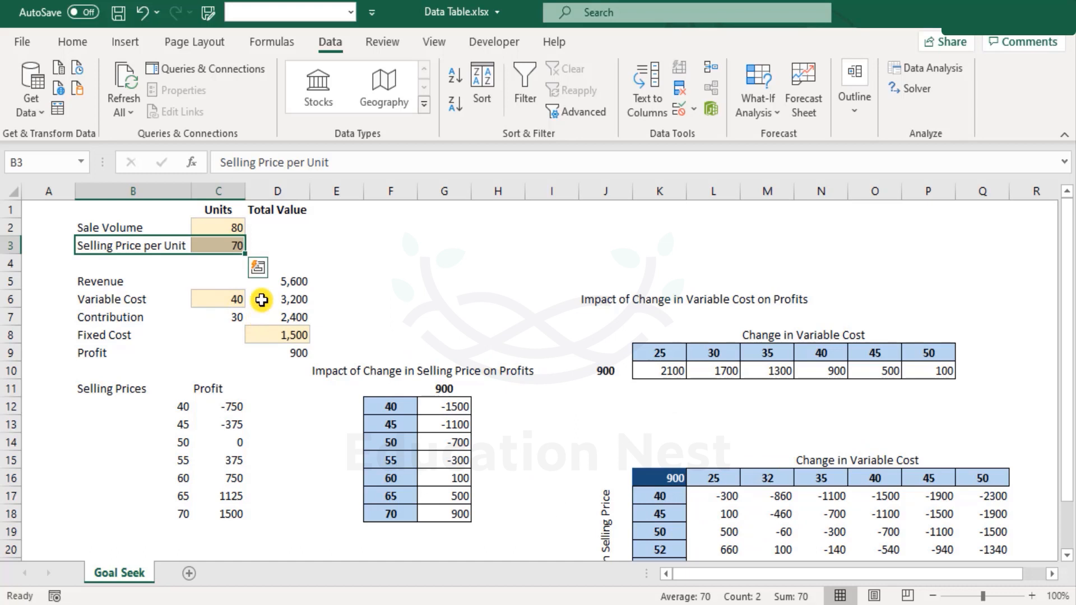
pyautogui.click(230, 248)
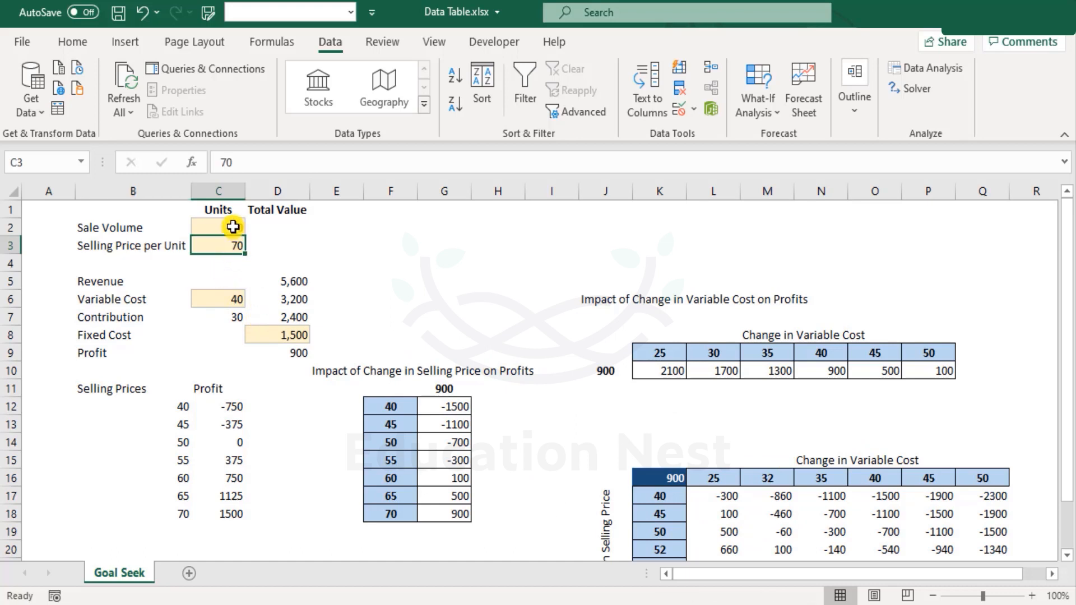
pyautogui.click(287, 358)
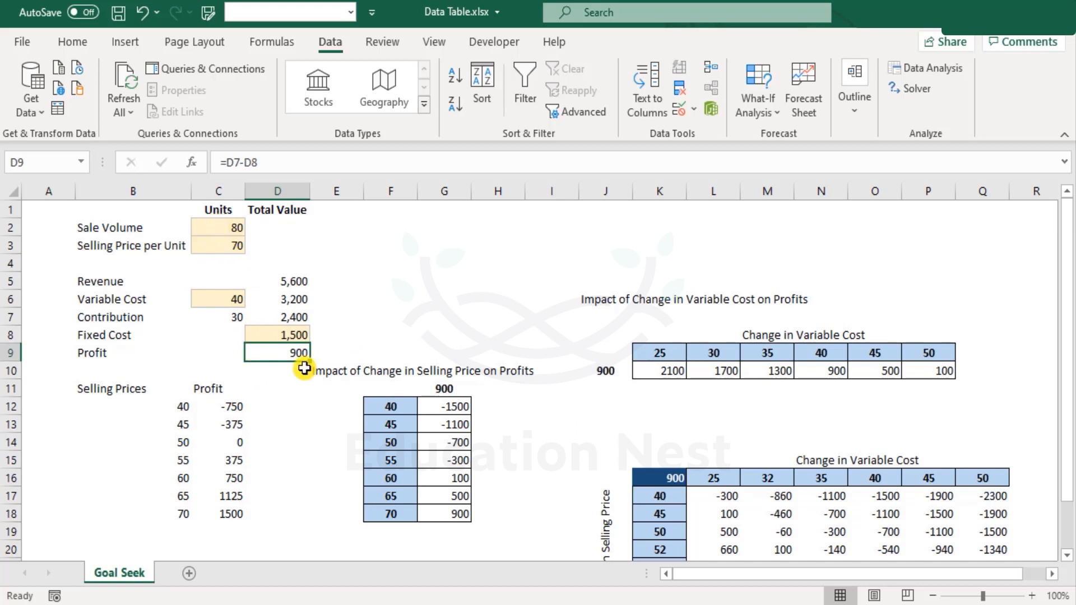
pyautogui.keyDown('ctrl'); pyautogui.click(230, 294); pyautogui.keyUp('ctrl')
pyautogui.keyDown('ctrl'); pyautogui.click(224, 243); pyautogui.keyUp('ctrl')
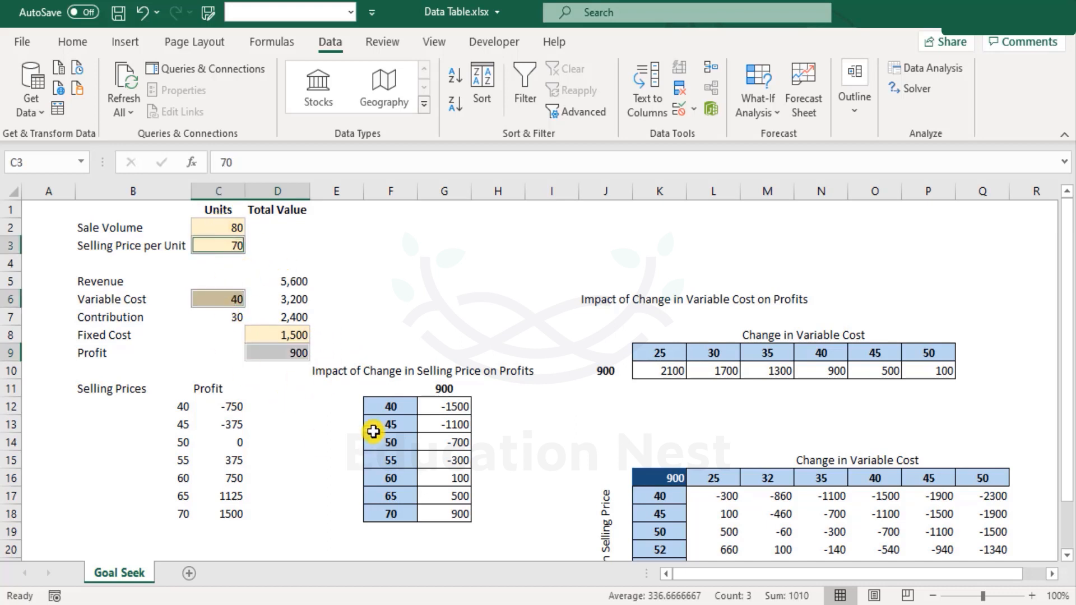
pyautogui.click(891, 495)
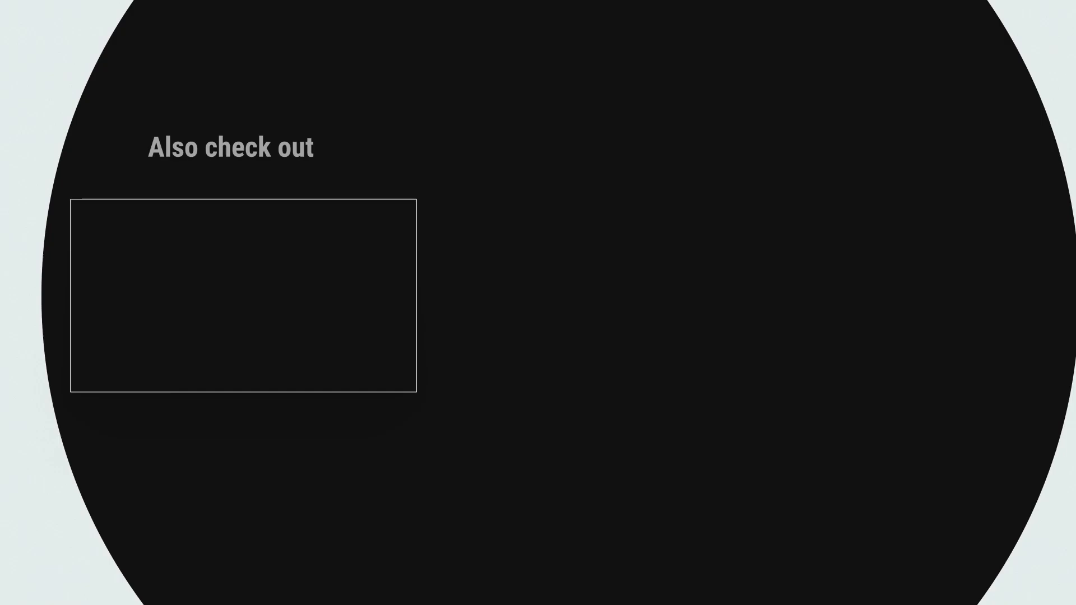